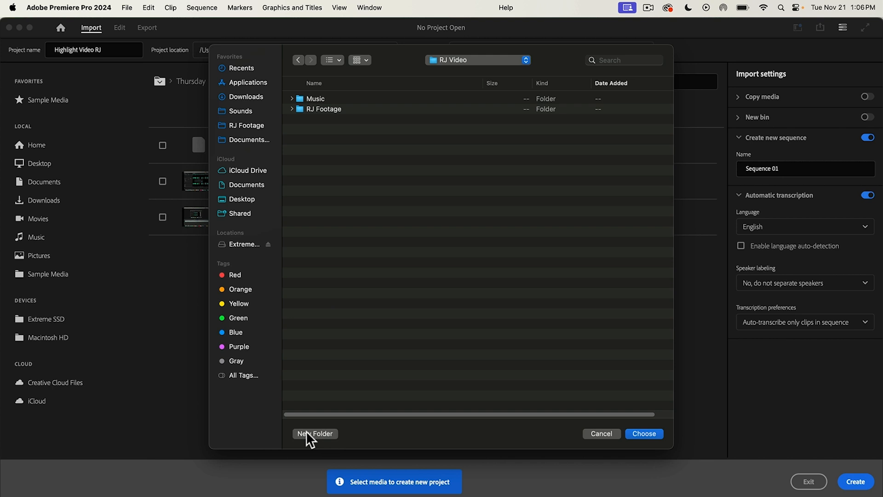
Step: Create a folder named Adobe inside RJ Video and choose it as the project location
{"action": "left_click", "coordinate": [306, 432]}
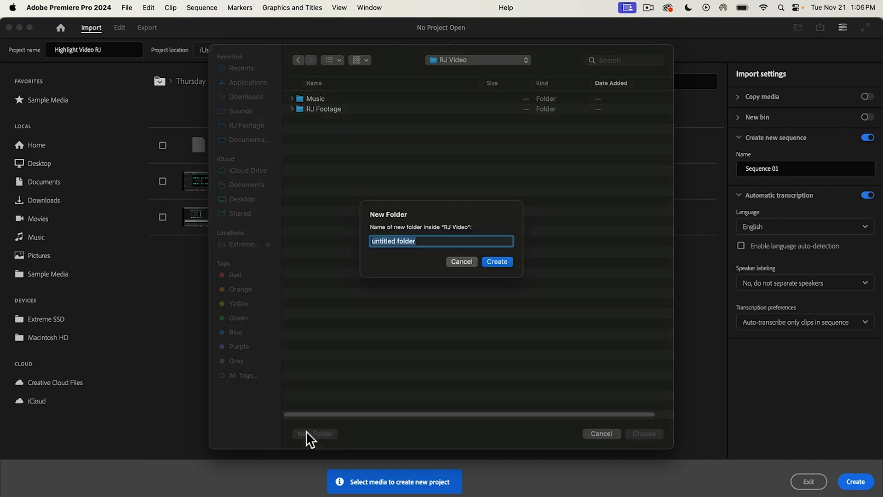
{"action": "type", "text": "Adobe"}
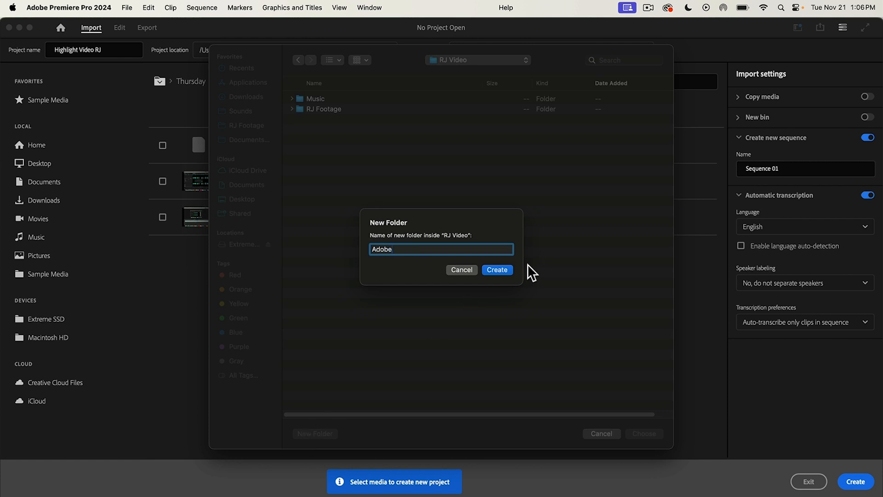
{"action": "left_click", "coordinate": [506, 270]}
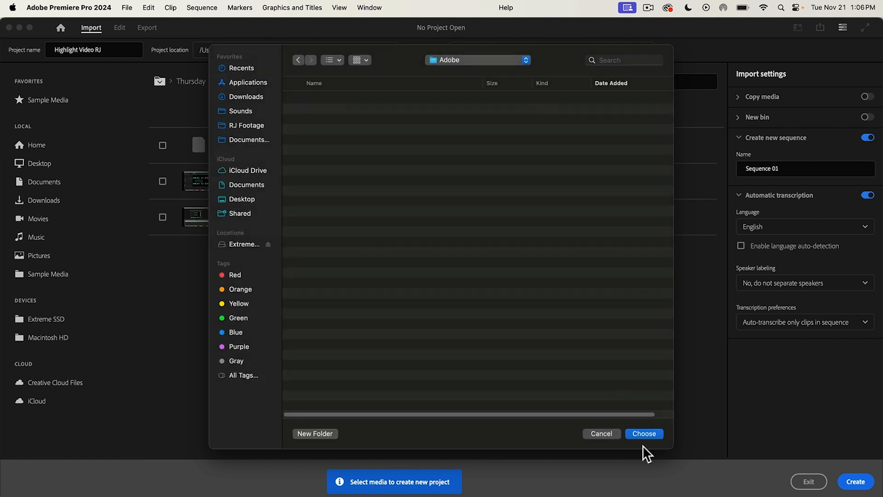
{"action": "left_click", "coordinate": [644, 433]}
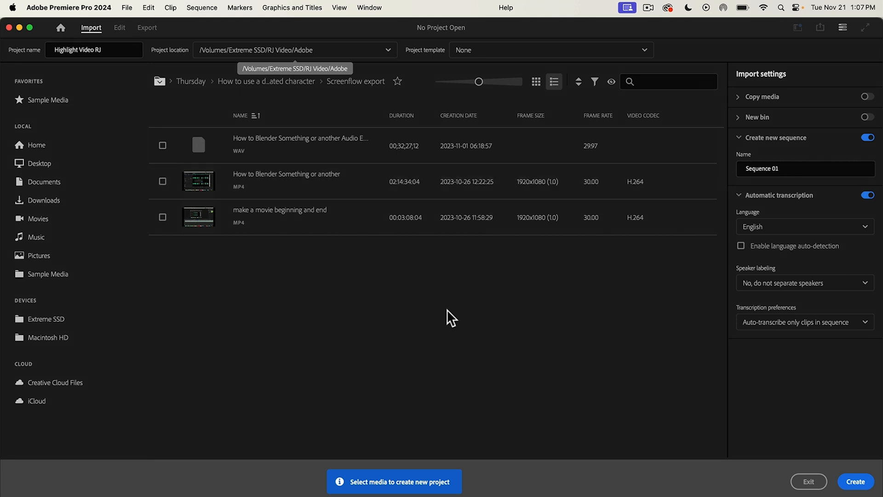
Step: Create the project with the RJ Footage folder from RJ Video on the Extreme SSD as its media
{"action": "left_click", "coordinate": [159, 81]}
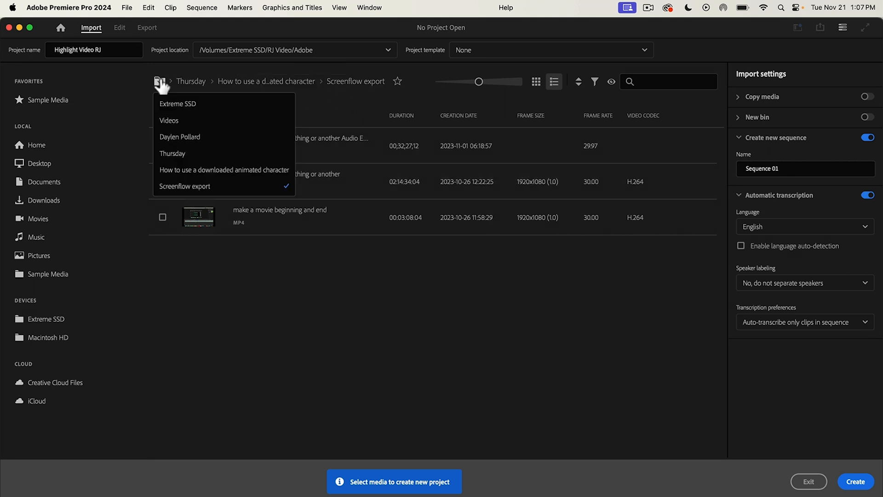
{"action": "left_click", "coordinate": [197, 104]}
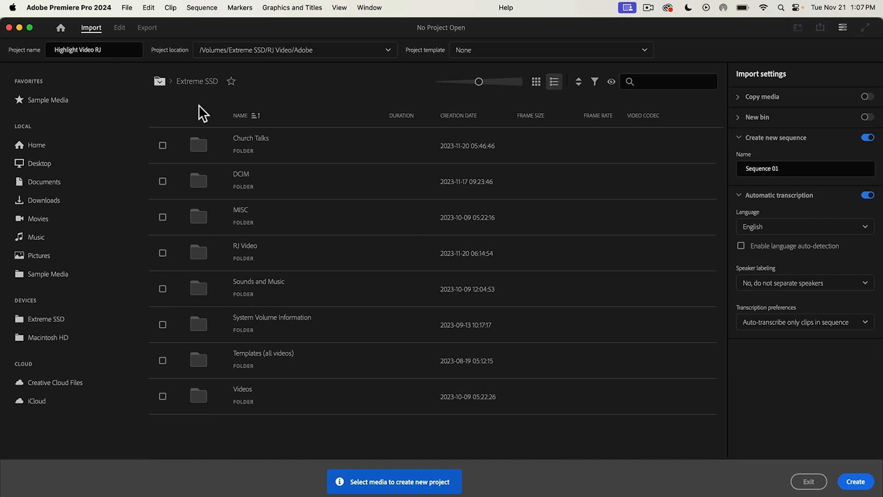
{"action": "double_click", "coordinate": [253, 252]}
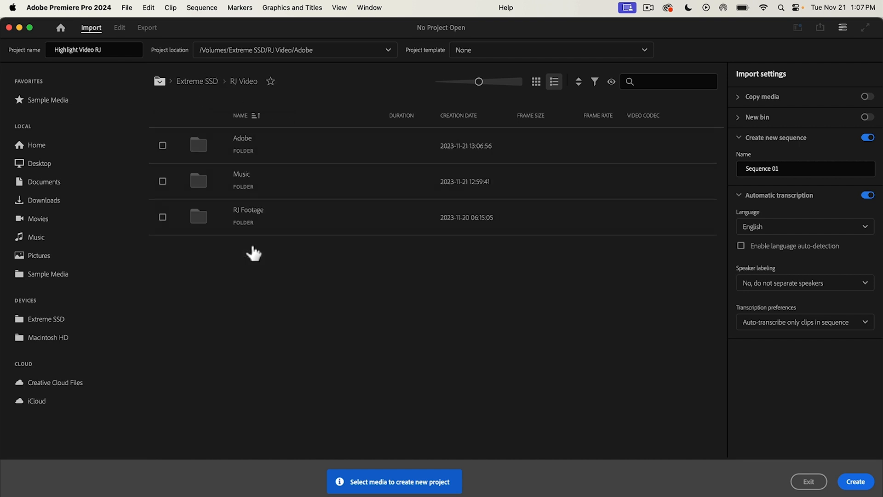
{"action": "left_click", "coordinate": [163, 217]}
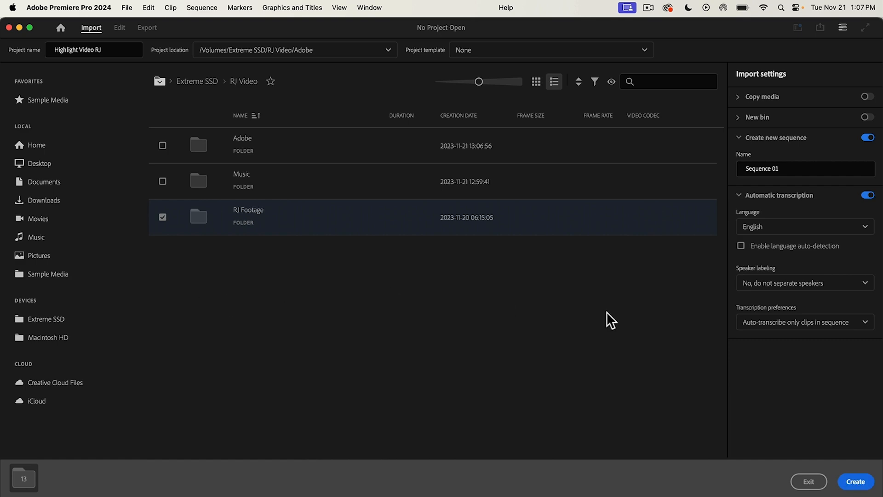
{"action": "left_click", "coordinate": [857, 482]}
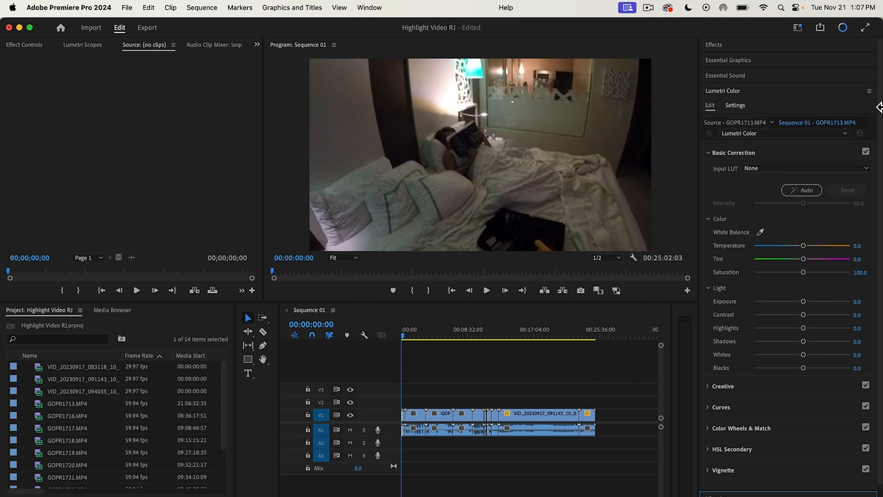
Step: Switch the workspace layout to Editing
{"action": "left_click", "coordinate": [371, 8]}
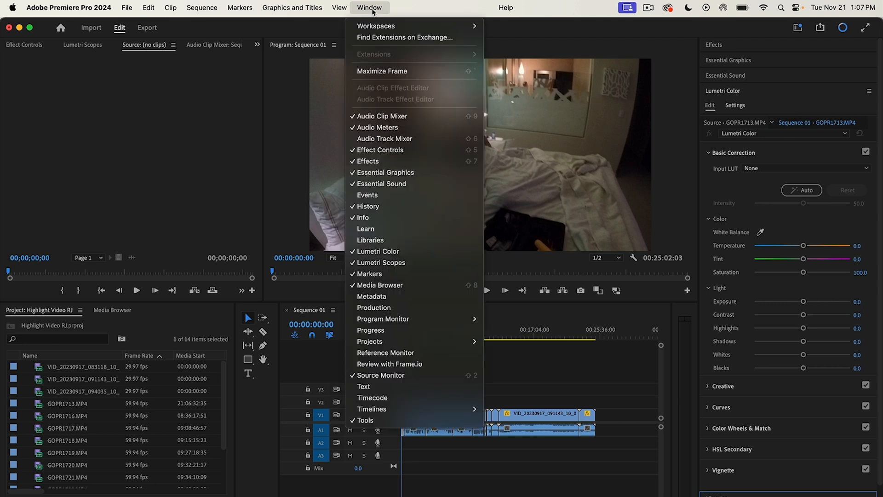
{"action": "mouse_move", "coordinate": [388, 28]}
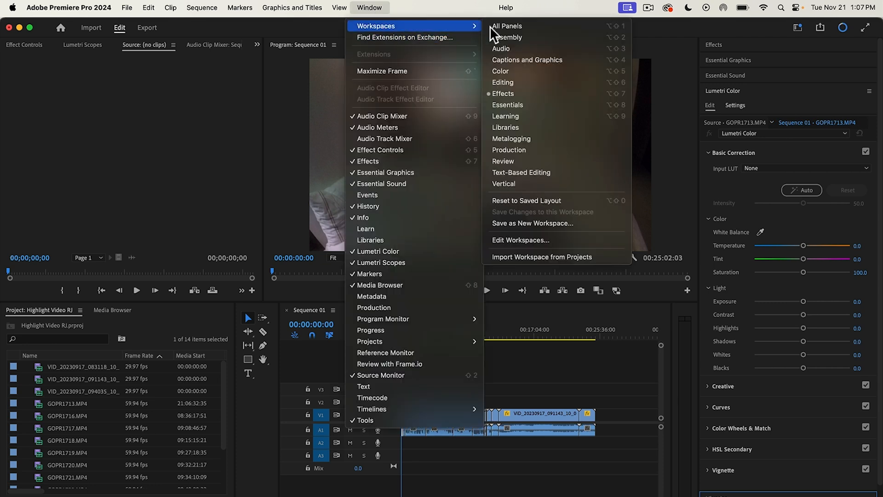
{"action": "left_click", "coordinate": [541, 82]}
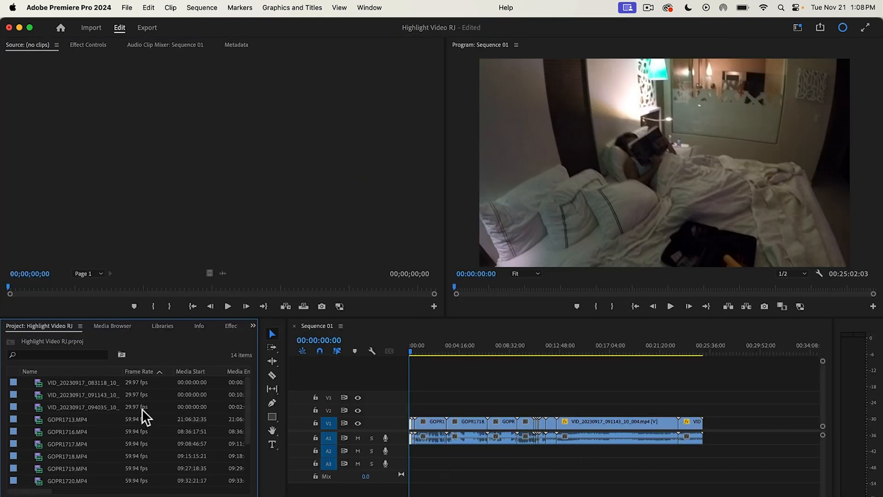
Step: Delete all the clips from the Sequence 01 timeline
{"action": "left_click_drag", "start_coordinate": [410, 348], "coordinate": [368, 371]}
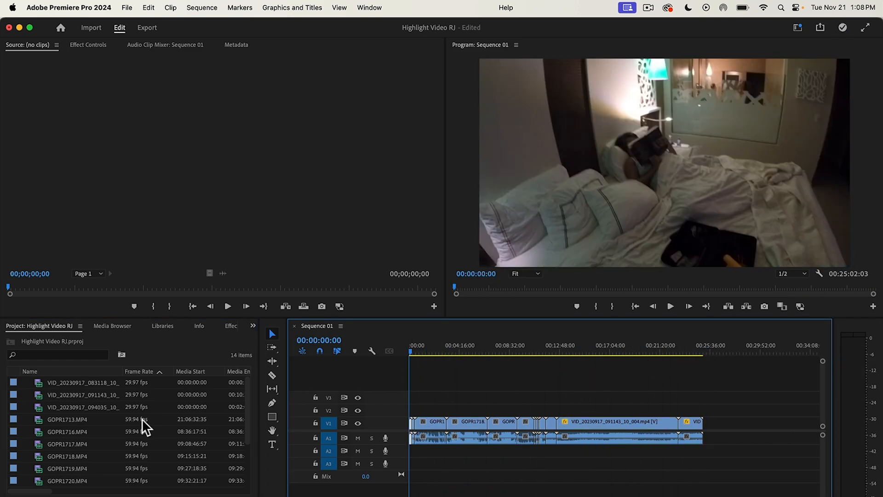
{"action": "left_click_drag", "start_coordinate": [740, 393], "coordinate": [377, 489]}
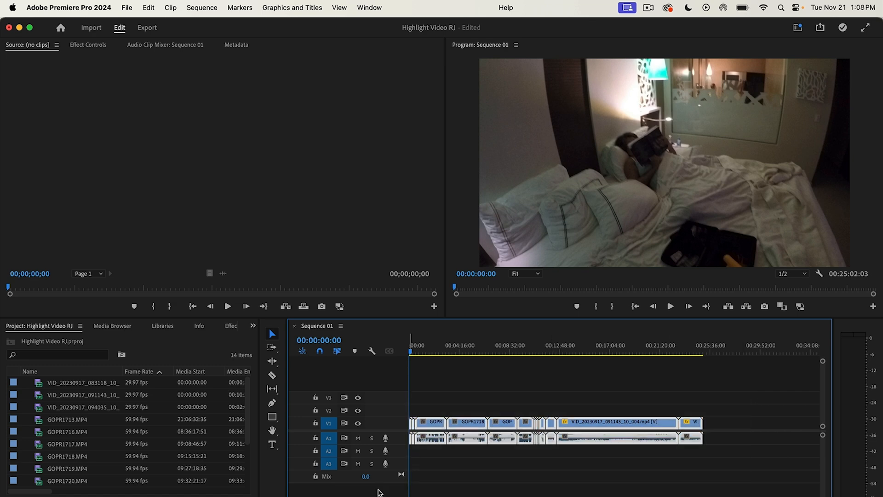
{"action": "key", "text": "Delete"}
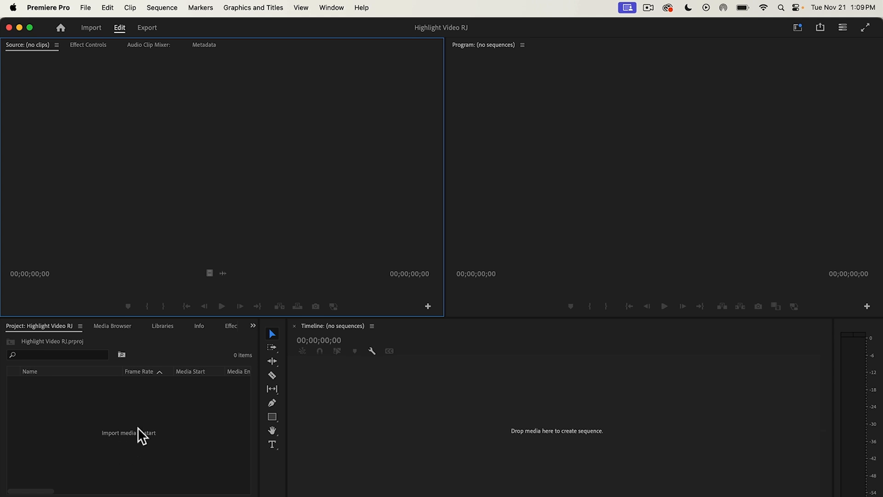
Step: Import the Music and RJ Footage folders from the RJ Video folder into the empty project
{"action": "double_click", "coordinate": [148, 417]}
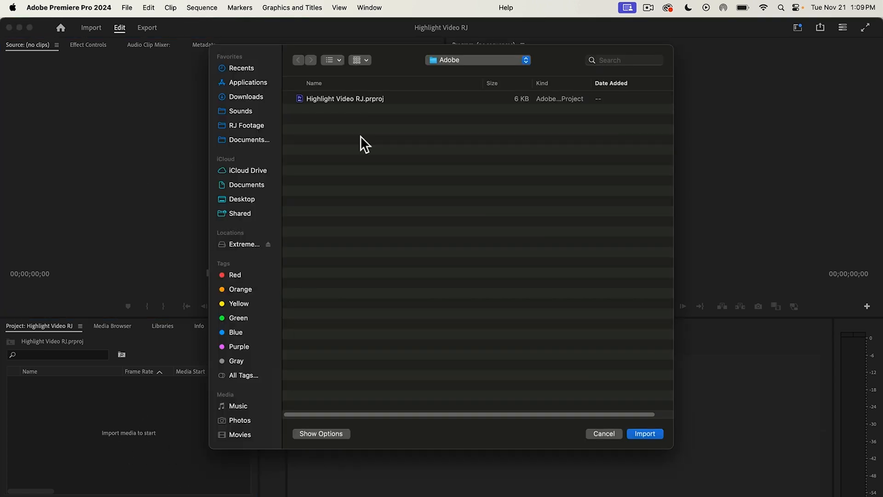
{"action": "left_click", "coordinate": [478, 60]}
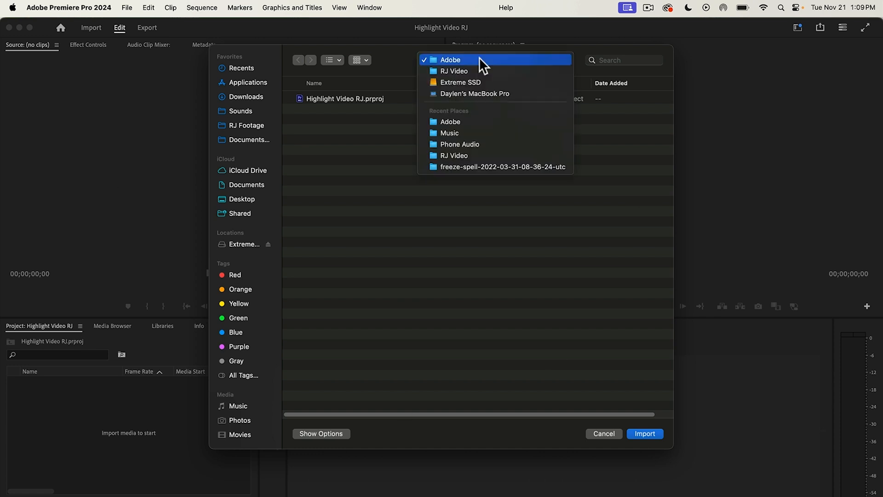
{"action": "left_click", "coordinate": [475, 67]}
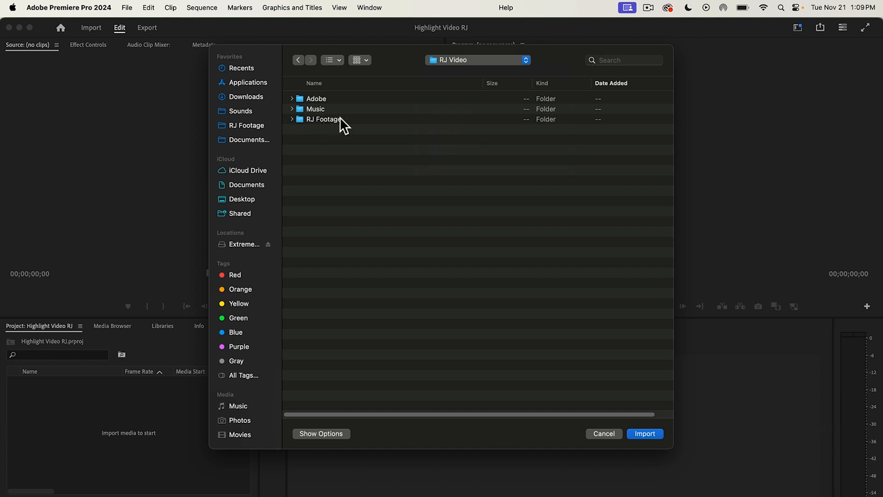
{"action": "left_click", "coordinate": [340, 119]}
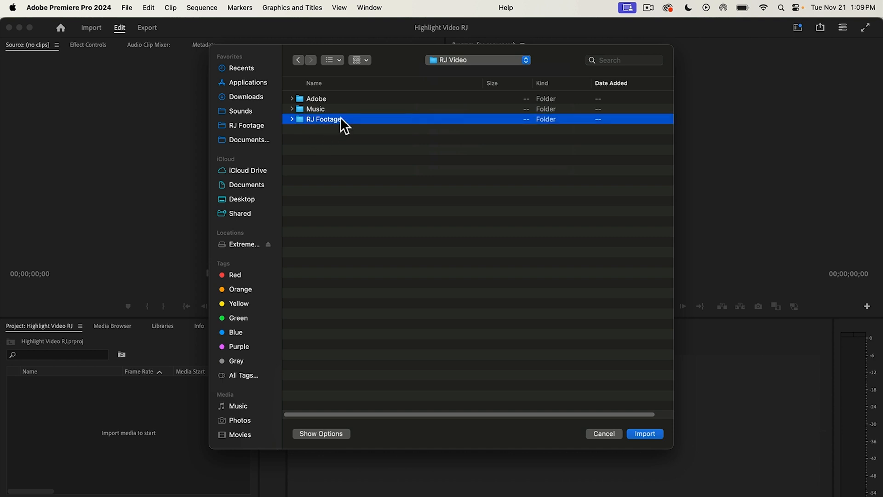
{"action": "left_click", "coordinate": [324, 109], "text": "shift"}
{"action": "left_click", "coordinate": [646, 433]}
{"action": "left_click", "coordinate": [91, 413]}
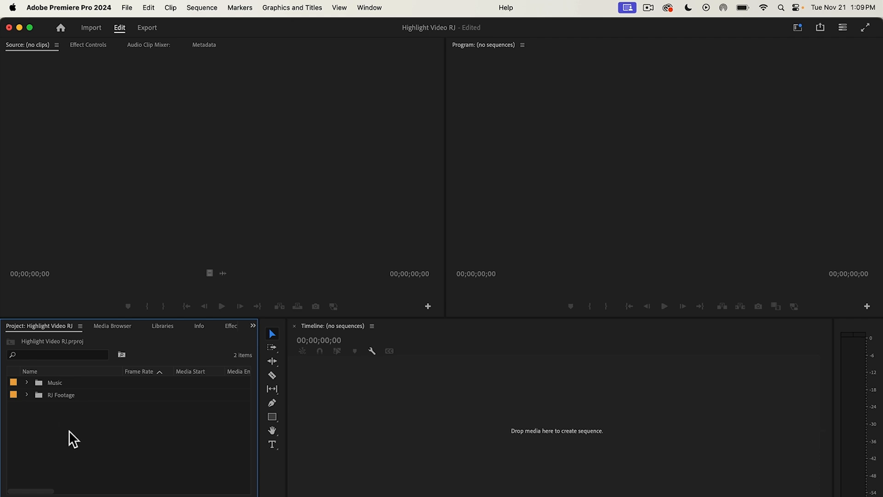
Step: Add a new bin named Sounds at the top level of the project
{"action": "right_click", "coordinate": [134, 389]}
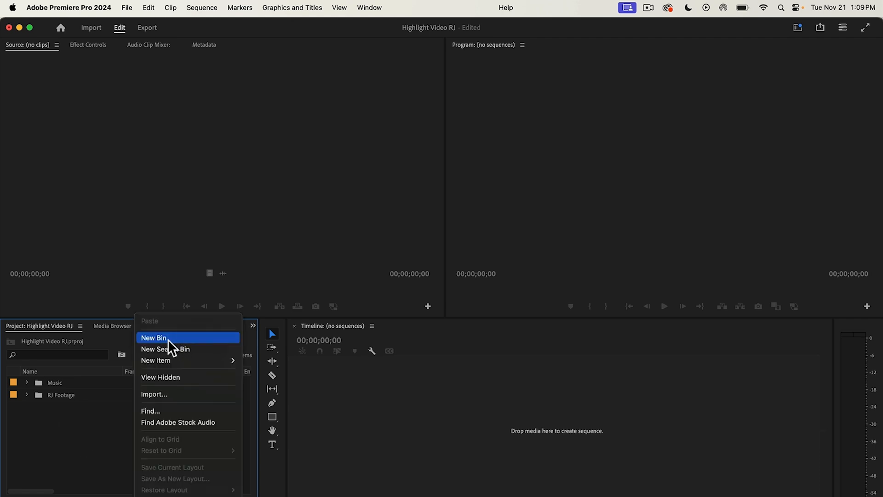
{"action": "left_click", "coordinate": [167, 339]}
{"action": "type", "text": "Sounds"}
{"action": "key", "text": "Tab"}
{"action": "left_click", "coordinate": [169, 415]}
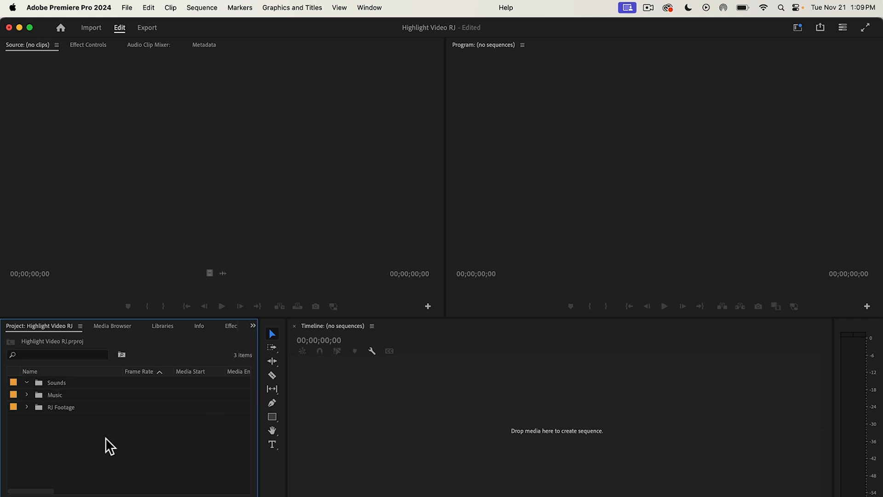
Step: Add another top-level project bin named Assets
{"action": "right_click", "coordinate": [106, 438]}
{"action": "left_click", "coordinate": [154, 337]}
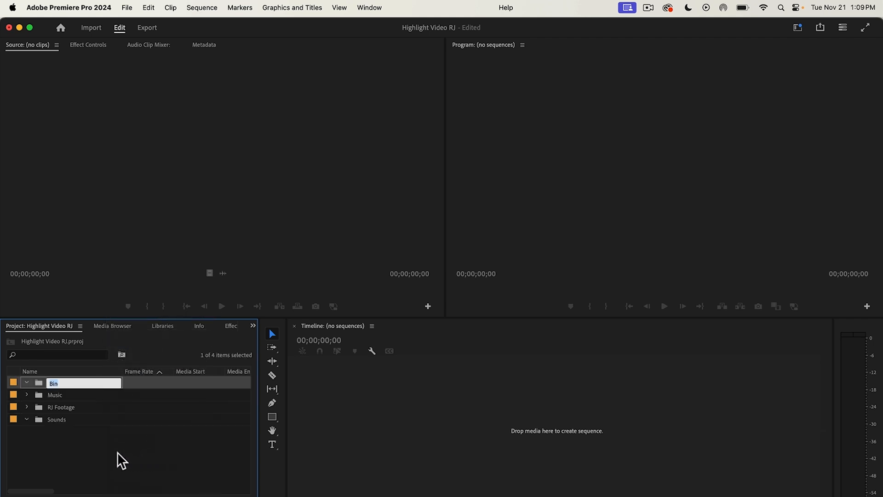
{"action": "type", "text": "Assets"}
{"action": "key", "text": "Tab"}
{"action": "left_click", "coordinate": [117, 451]}
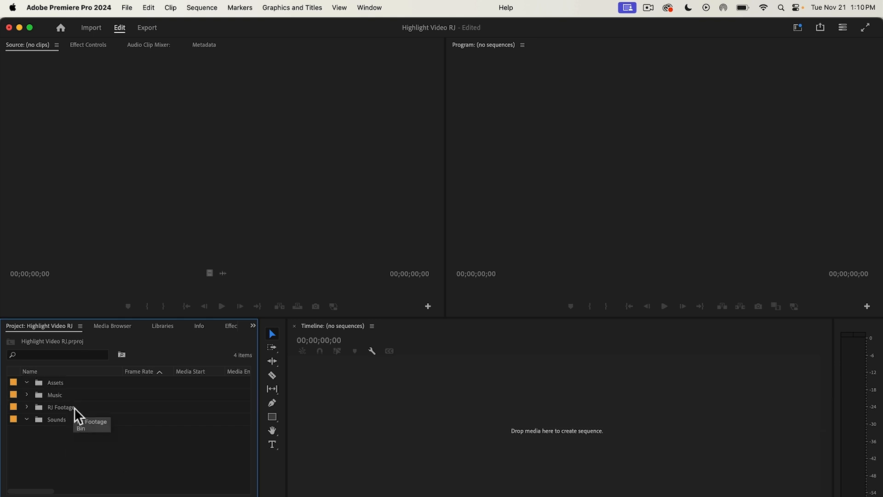
Step: Open the RJ Footage bin and preview the clip VID_20230917_083118_10_001.mp4 in the Source Monitor
{"action": "double_click", "coordinate": [70, 408]}
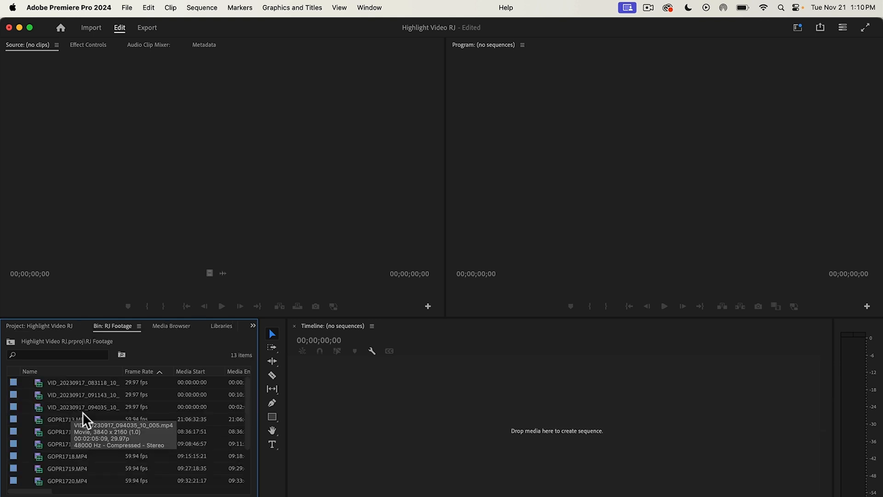
{"action": "scroll", "coordinate": [102, 430], "scroll_direction": "up", "scroll_amount": 3}
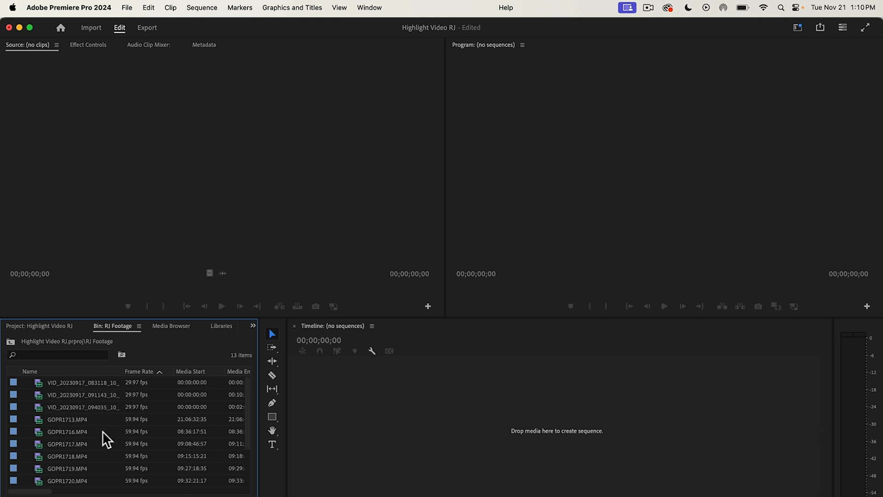
{"action": "left_click", "coordinate": [99, 383]}
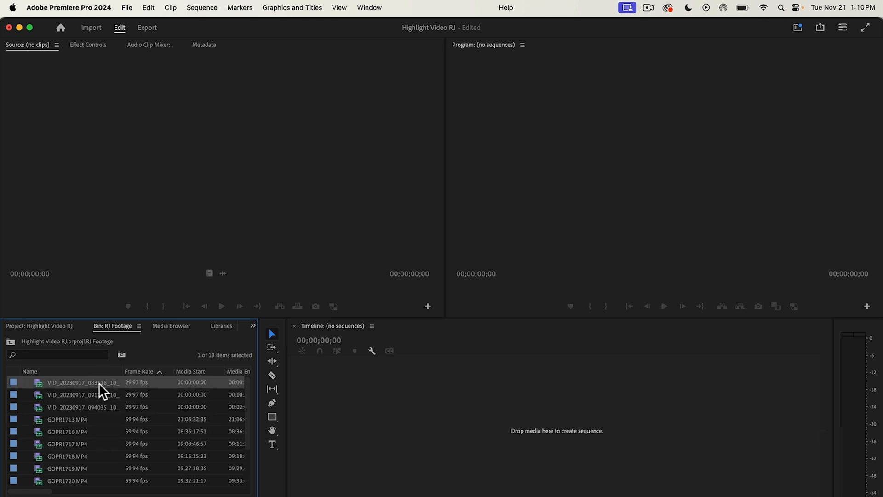
{"action": "double_click", "coordinate": [149, 381]}
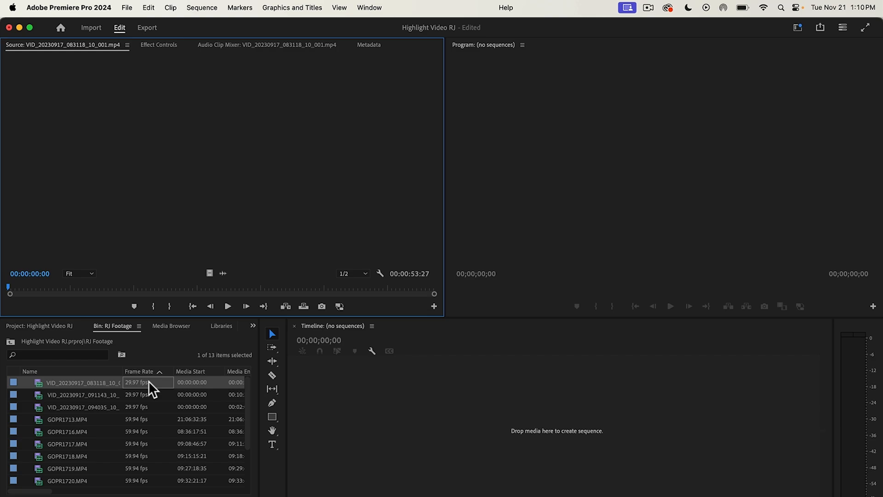
{"action": "left_click_drag", "start_coordinate": [9, 287], "coordinate": [358, 286]}
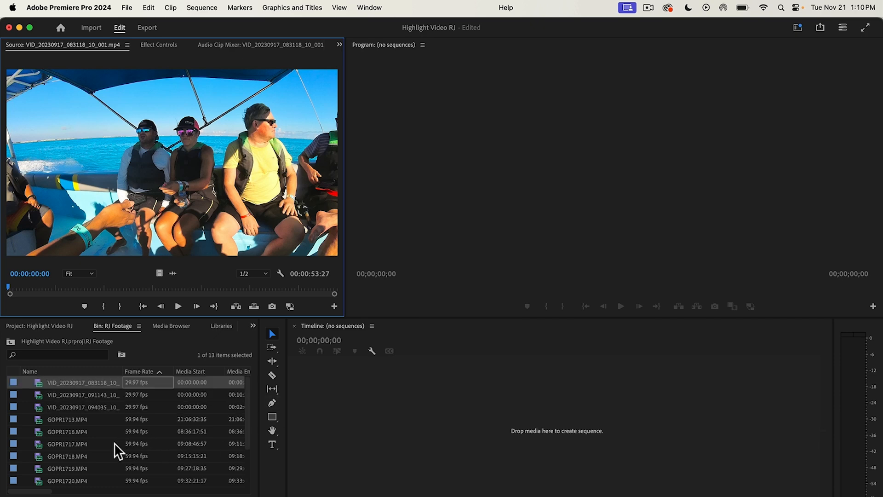
Step: Create a sequence from the clip VID_20230917_083118_10_001.mp4 on the empty timeline and enlarge the timeline area slightly
{"action": "left_click_drag", "start_coordinate": [98, 384], "coordinate": [409, 438]}
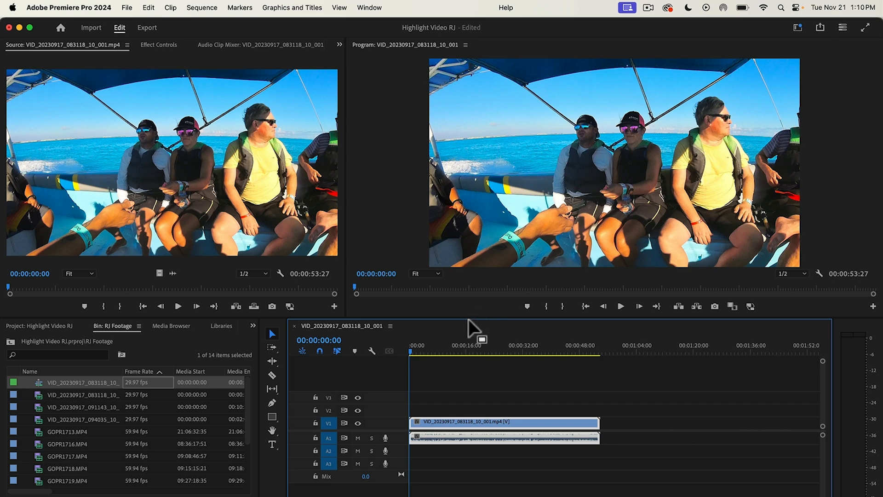
{"action": "mouse_move", "coordinate": [471, 319]}
{"action": "left_mouse_down"}
{"action": "mouse_move", "coordinate": [475, 282]}
{"action": "mouse_move", "coordinate": [465, 319]}
{"action": "mouse_move", "coordinate": [465, 308]}
{"action": "left_mouse_up"}
Step: Scrub the source clip to 00:00:07:22 and the sequence to 00:00:23:01 to compare the two previews
{"action": "left_click_drag", "start_coordinate": [11, 281], "coordinate": [54, 282]}
{"action": "left_click_drag", "start_coordinate": [412, 340], "coordinate": [490, 346]}
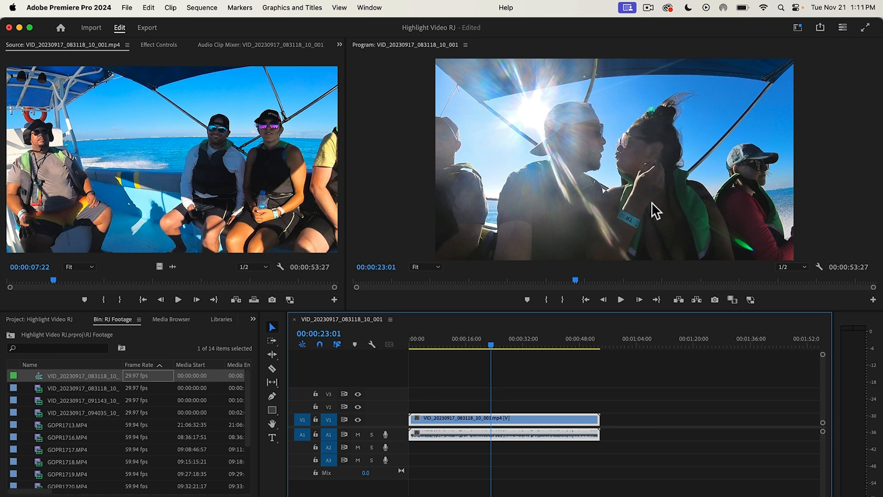
{"action": "left_click_drag", "start_coordinate": [515, 496], "coordinate": [486, 496]}
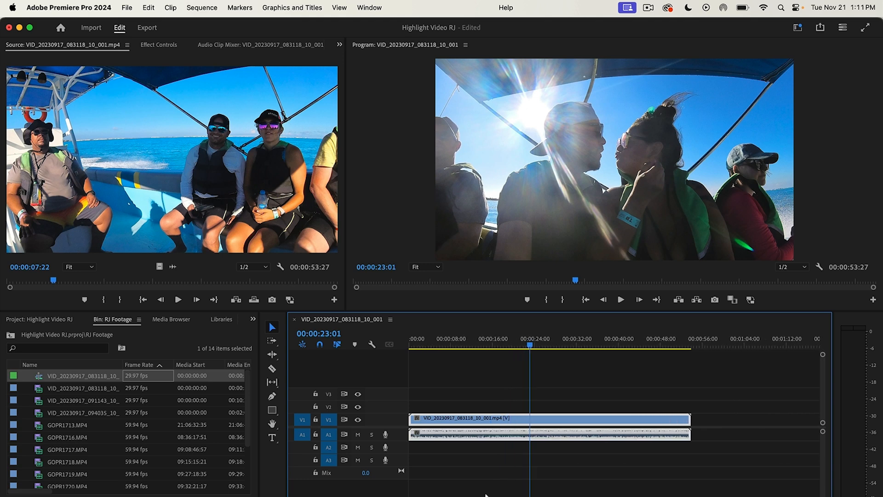
Step: Rename the sequence in the RJ Footage bin as RJ Vdieo 4K
{"action": "left_click", "coordinate": [74, 375]}
{"action": "left_click", "coordinate": [135, 373]}
{"action": "left_click", "coordinate": [105, 376]}
{"action": "right_click", "coordinate": [105, 376]}
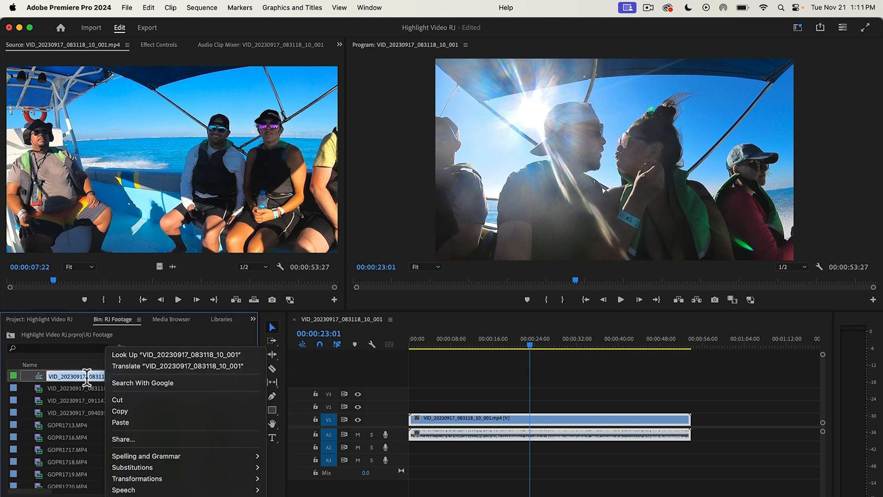
{"action": "left_click", "coordinate": [86, 377]}
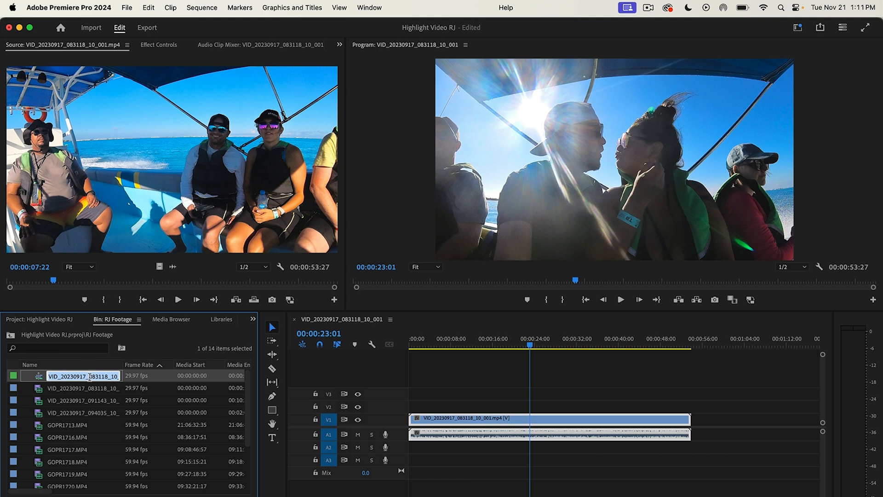
{"action": "type", "text": "RJ Vdieo 4K"}
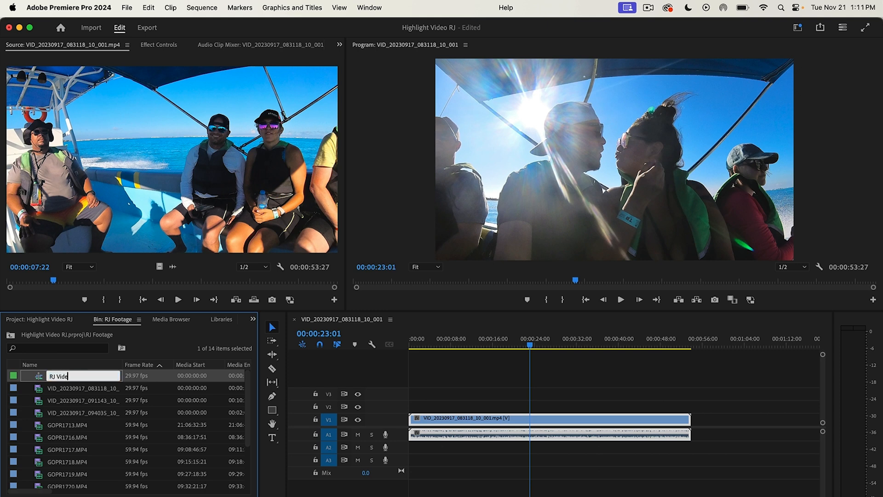
{"action": "key", "text": "Return"}
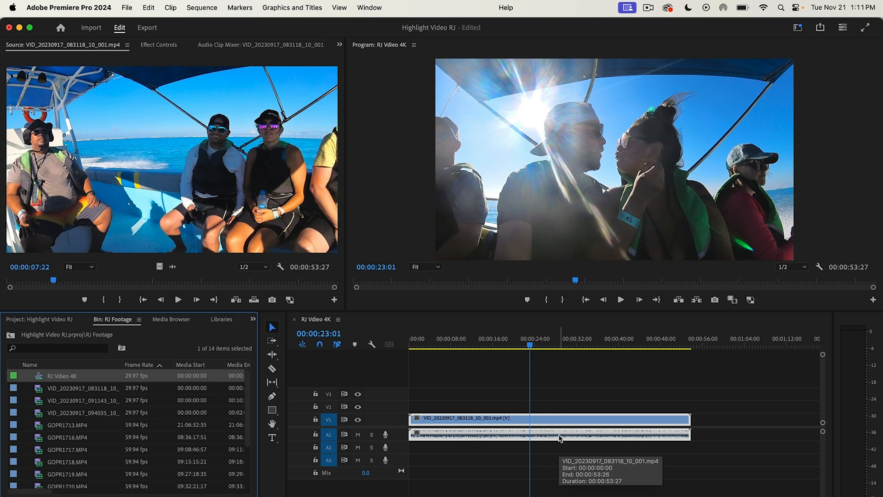
Step: Review the file properties of VID_20230917_083118_10_001.mp4 and the frame rate and size details of GOPR1716.MP4
{"action": "left_click", "coordinate": [510, 415]}
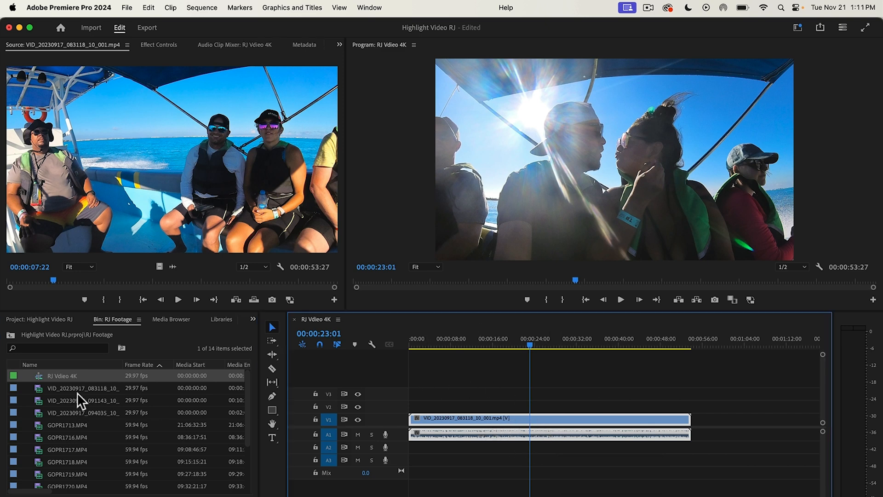
{"action": "left_click", "coordinate": [102, 387]}
{"action": "right_click", "coordinate": [96, 388]}
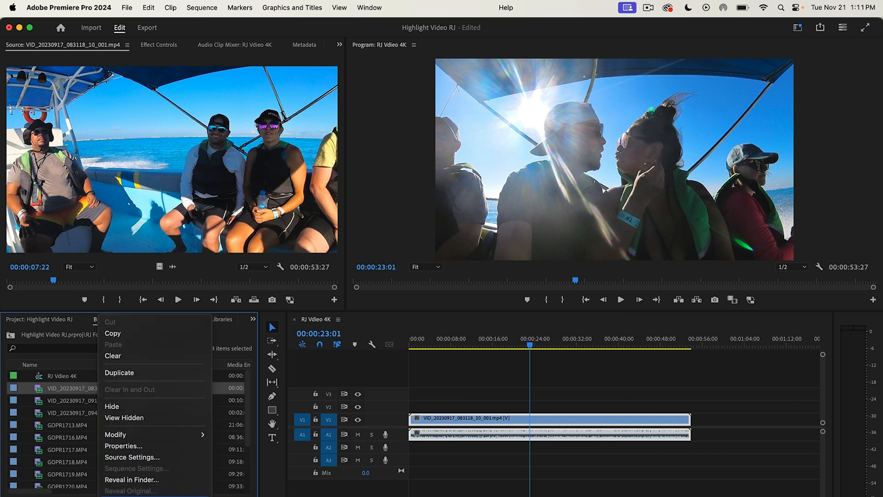
{"action": "left_click", "coordinate": [137, 446]}
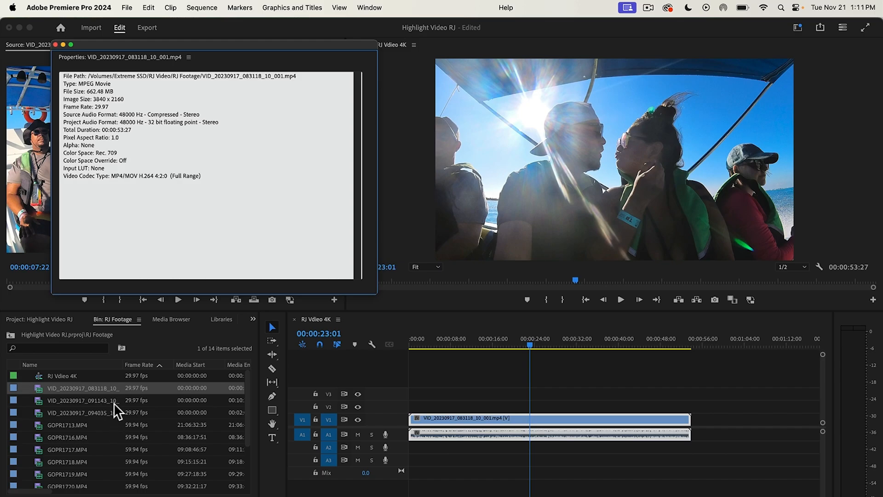
{"action": "left_click", "coordinate": [114, 401]}
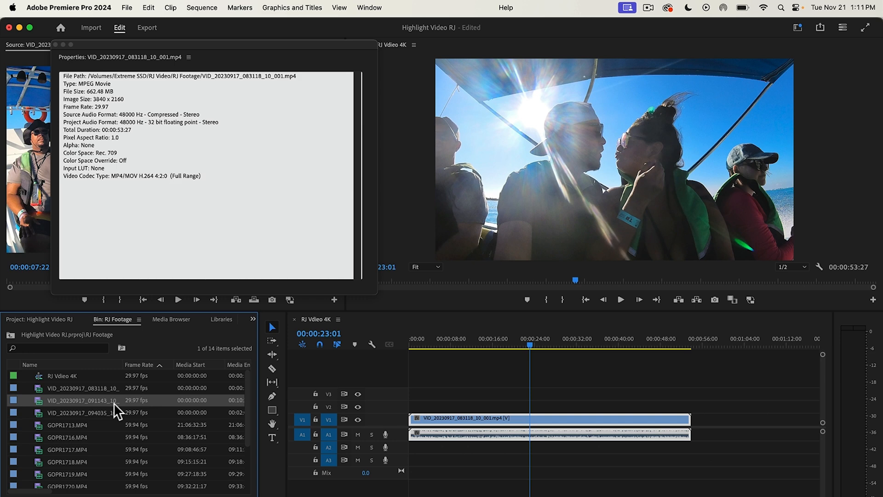
{"action": "left_click", "coordinate": [56, 45]}
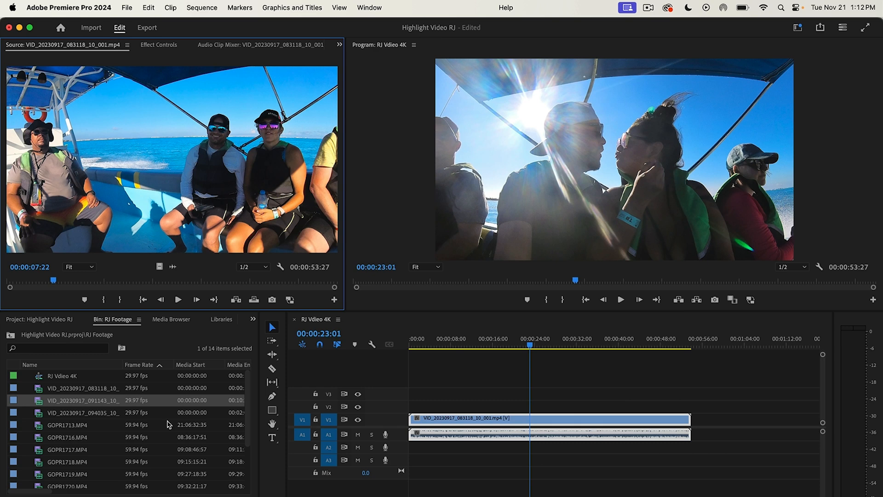
{"action": "left_click", "coordinate": [92, 453]}
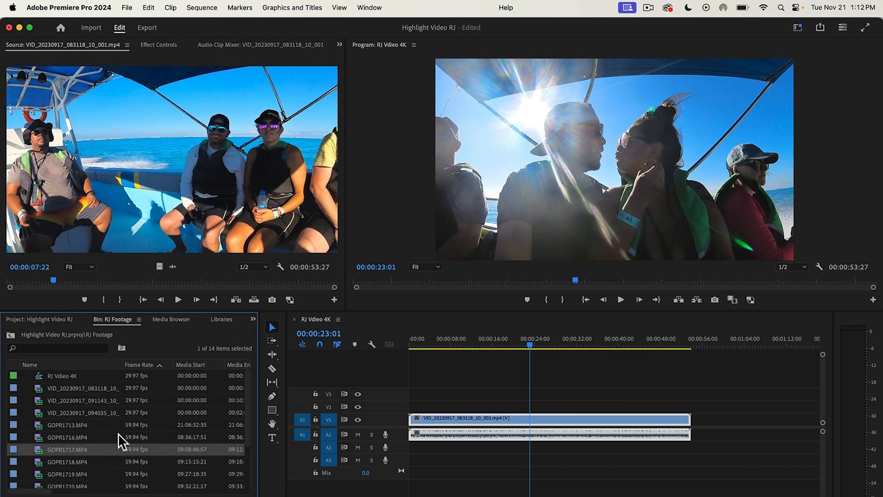
{"action": "left_click", "coordinate": [133, 437]}
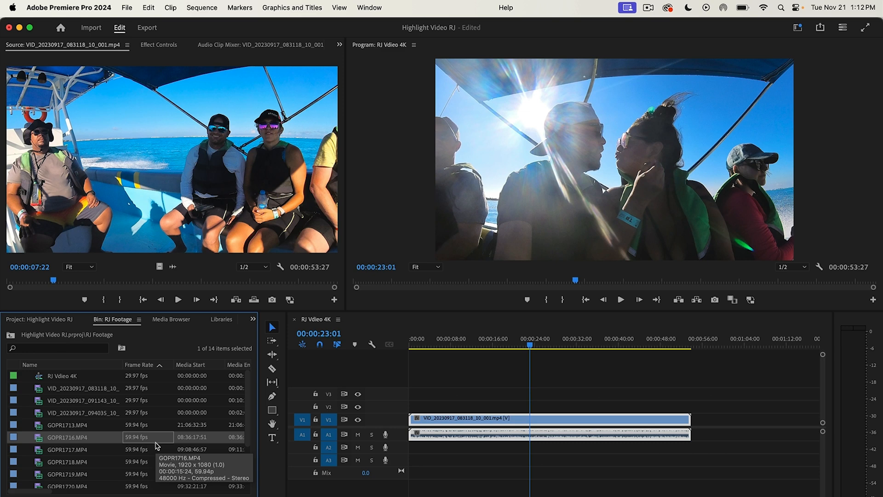
Step: Set the RJ Vdieo 4K sequence's timebase to 24.00 frames/second and delete the clip from its timeline
{"action": "left_click", "coordinate": [200, 11]}
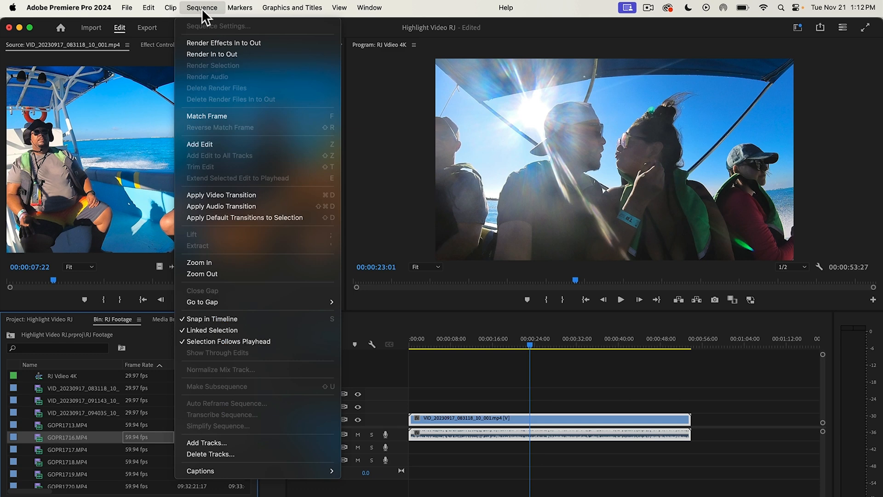
{"action": "left_click", "coordinate": [544, 396]}
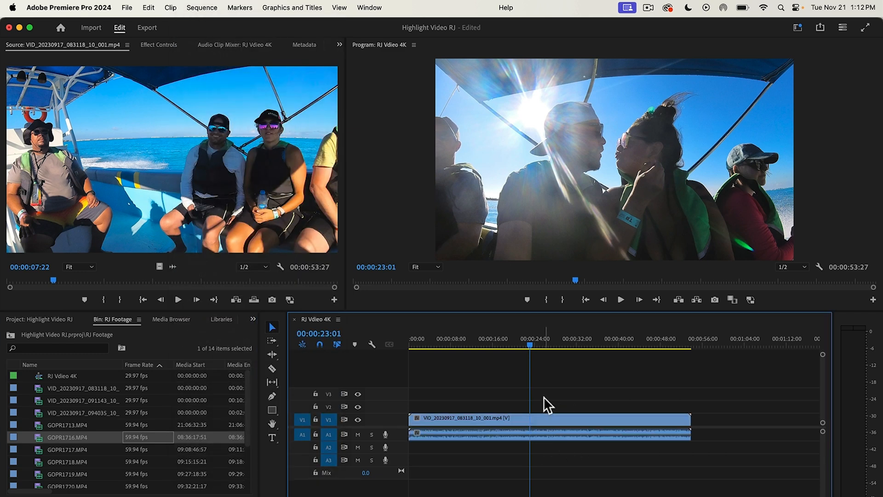
{"action": "left_click", "coordinate": [206, 9]}
{"action": "left_click", "coordinate": [215, 26]}
{"action": "left_click", "coordinate": [424, 115]}
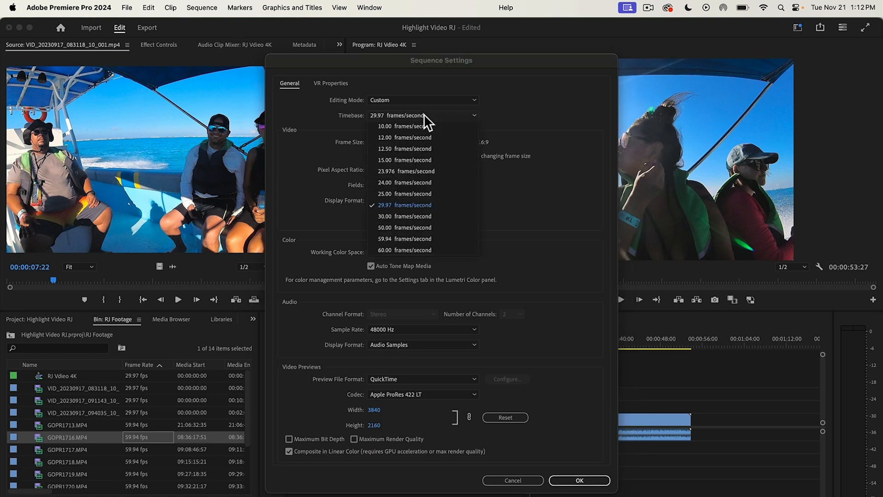
{"action": "left_click", "coordinate": [403, 183]}
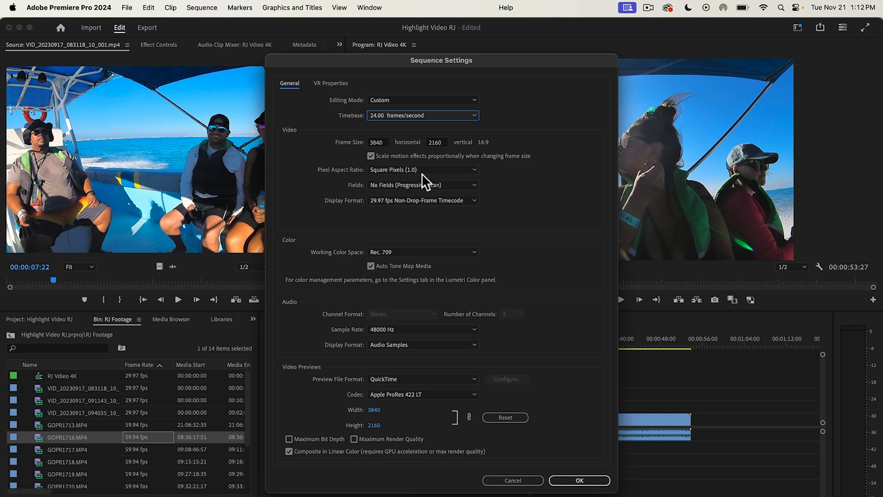
{"action": "left_click", "coordinate": [585, 482]}
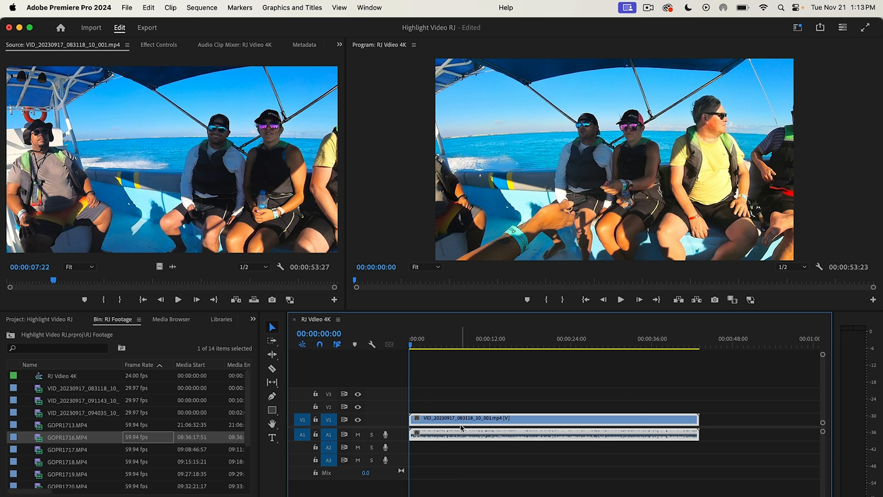
{"action": "key", "text": "Delete"}
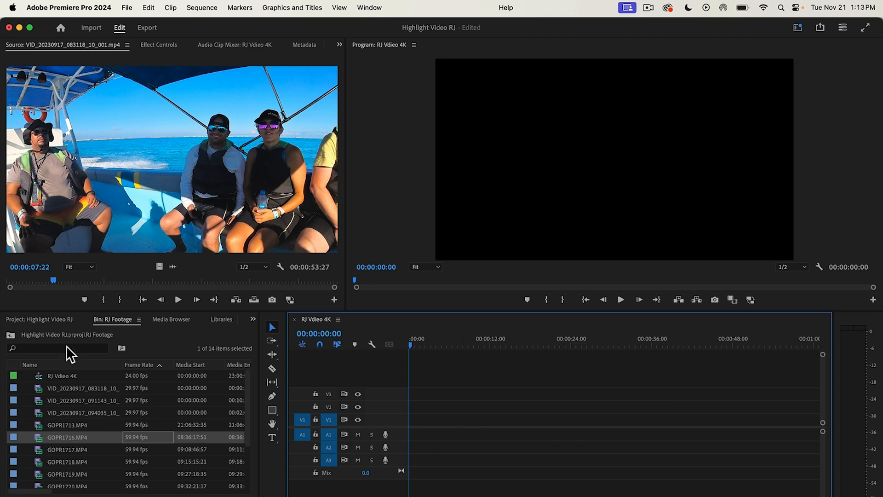
Step: Open the Music bin and load Music RJ.mp4 into the Source Monitor
{"action": "left_click", "coordinate": [11, 335]}
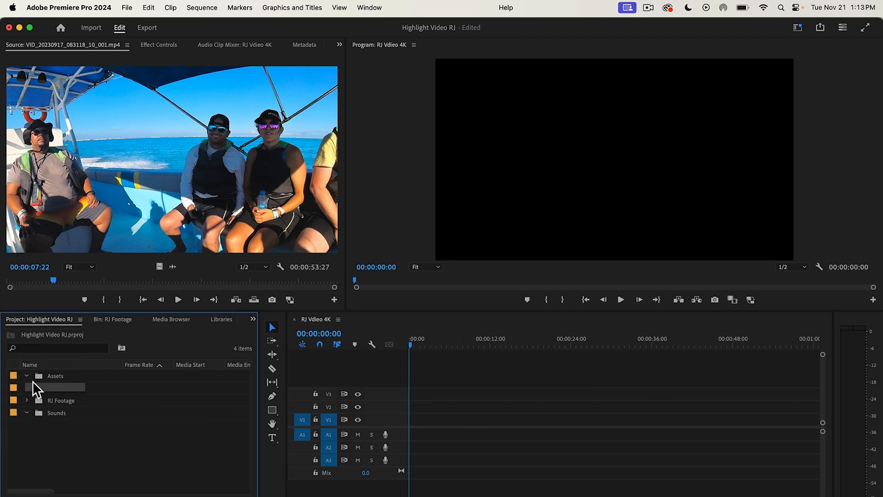
{"action": "double_click", "coordinate": [56, 388]}
{"action": "double_click", "coordinate": [85, 376]}
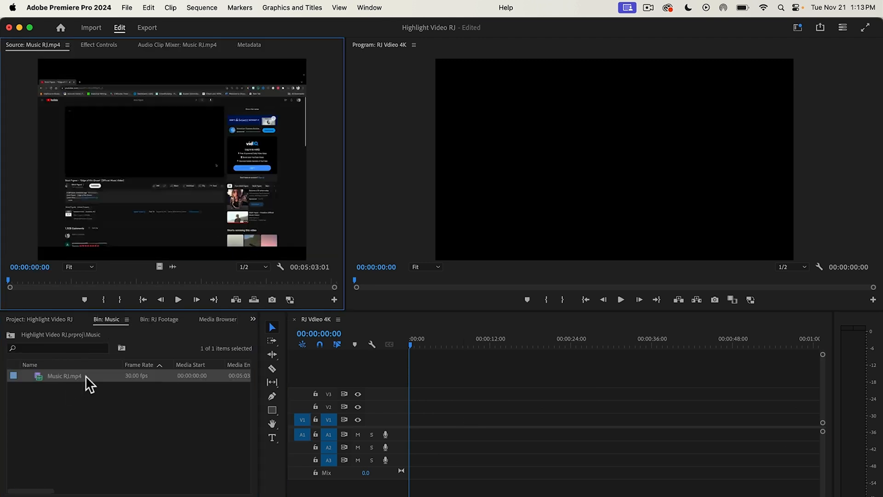
Step: Place only the audio of Music RJ.mp4 at the start of track A3 and make that track taller
{"action": "left_click_drag", "start_coordinate": [176, 262], "coordinate": [392, 493]}
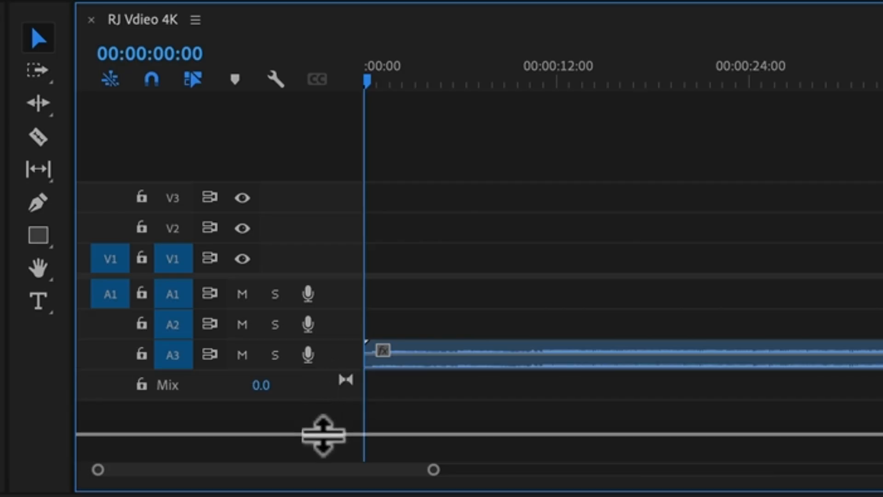
{"action": "left_click_drag", "start_coordinate": [324, 434], "coordinate": [321, 451]}
{"action": "left_click_drag", "start_coordinate": [347, 341], "coordinate": [348, 326]}
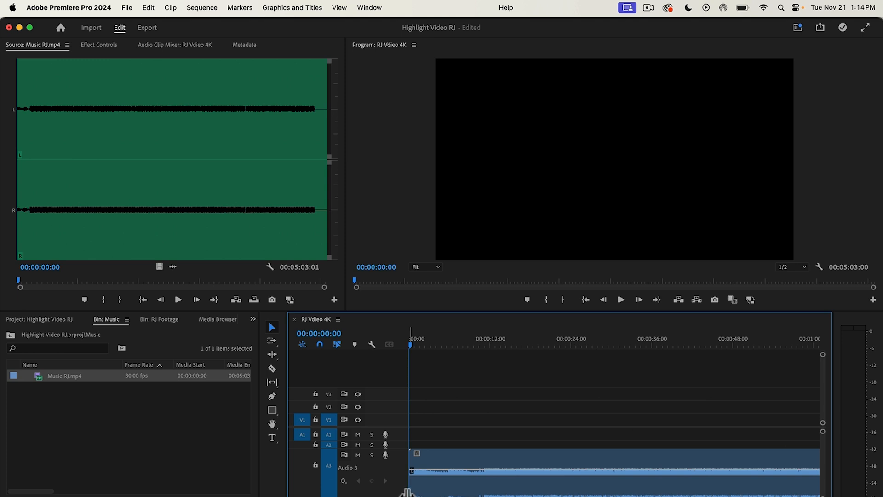
{"action": "left_click_drag", "start_coordinate": [341, 496], "coordinate": [304, 495]}
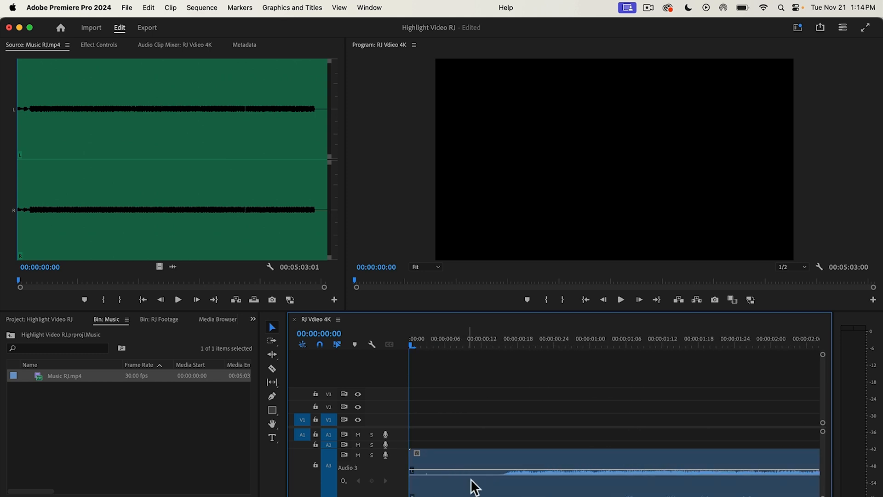
Step: Position the playhead at 00:00:00:16, where the music's waveform begins, and split the Music RJ.mp4 clip there
{"action": "left_click", "coordinate": [622, 301]}
{"action": "left_click_drag", "start_coordinate": [505, 344], "coordinate": [509, 397]}
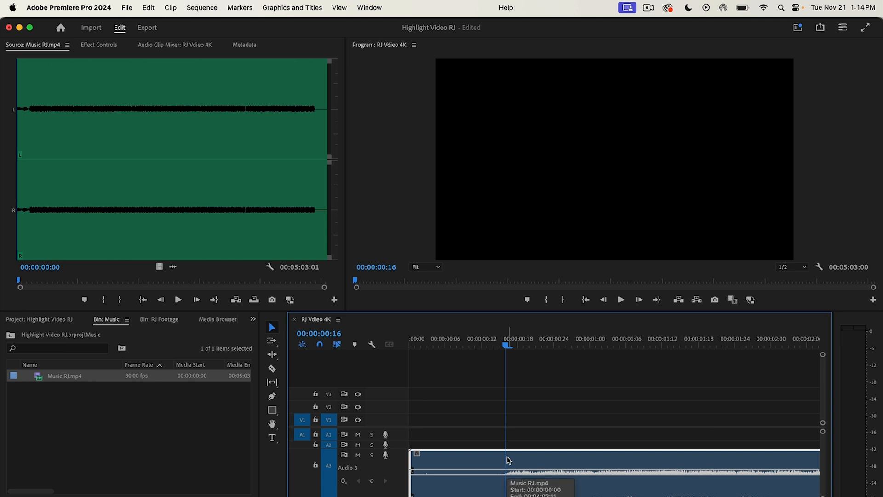
{"action": "left_click", "coordinate": [267, 368]}
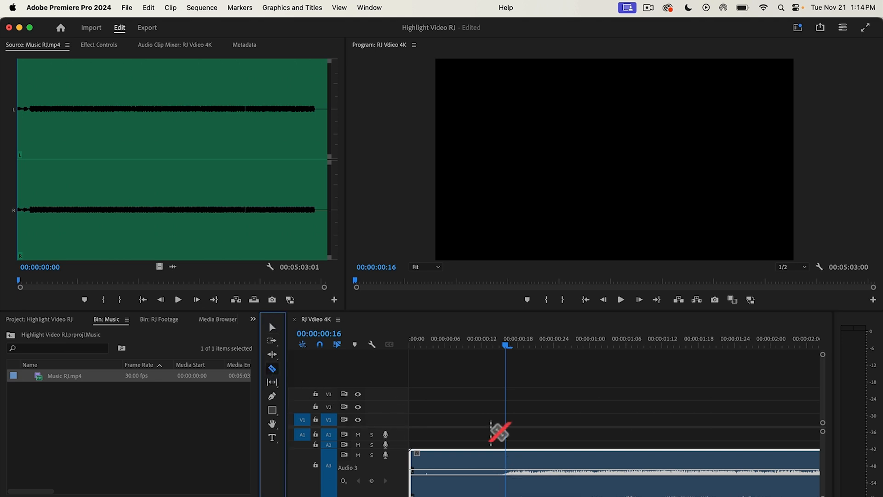
{"action": "left_click", "coordinate": [506, 455]}
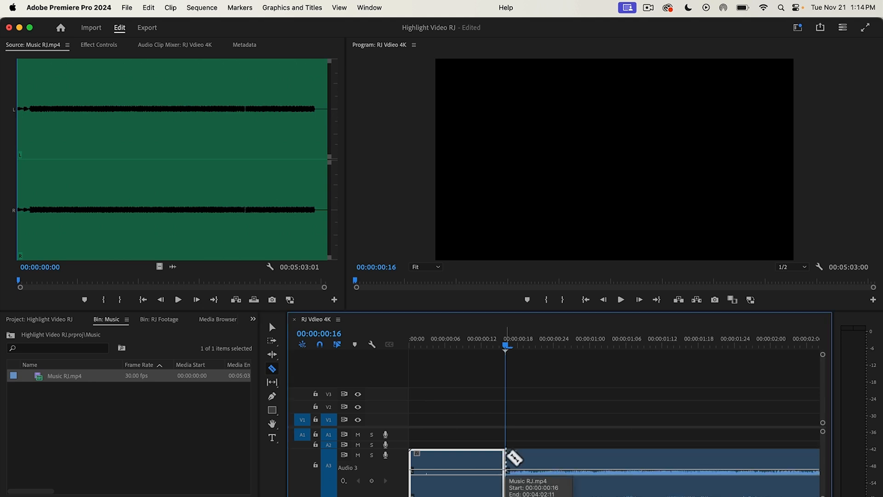
Step: Try to ripple delete the short quiet segment before the cut in the music clip
{"action": "left_click", "coordinate": [272, 326]}
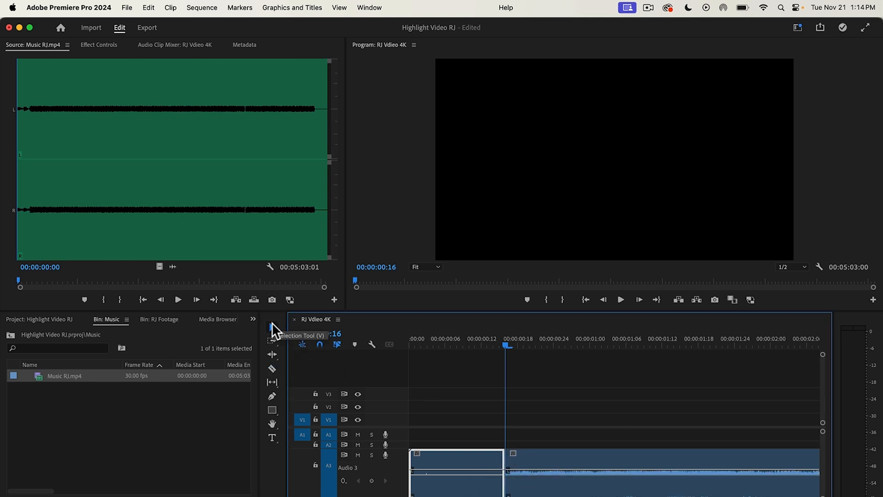
{"action": "right_click", "coordinate": [467, 460]}
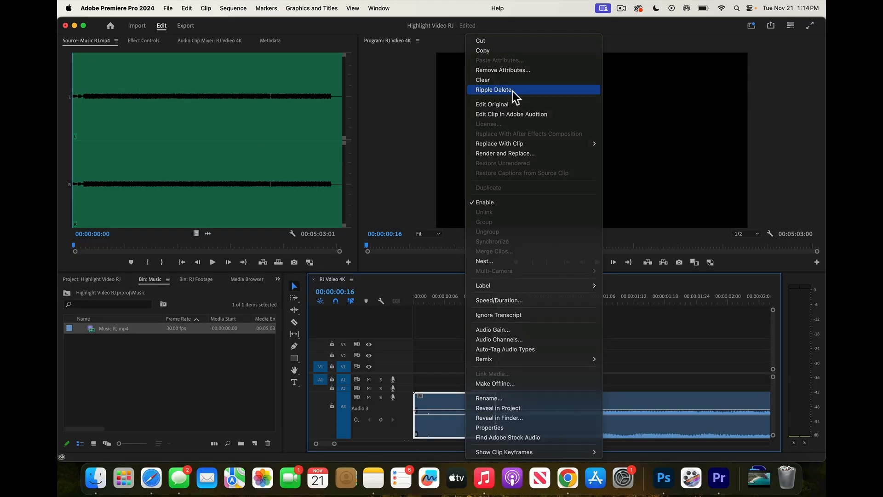
{"action": "left_click", "coordinate": [523, 104]}
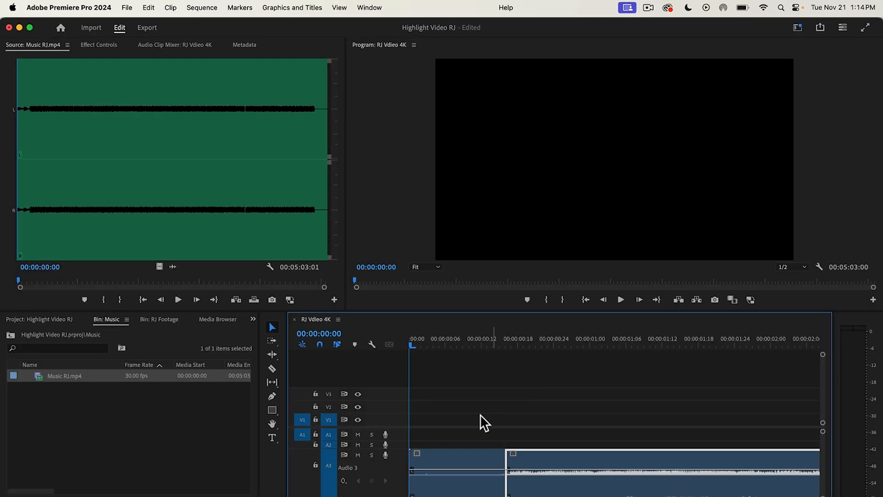
Step: Ripple trim the quiet opening of the music up to the cut at 00:00:00:16, closing the gap
{"action": "left_click_drag", "start_coordinate": [413, 346], "coordinate": [506, 358]}
{"action": "key", "text": "q"}
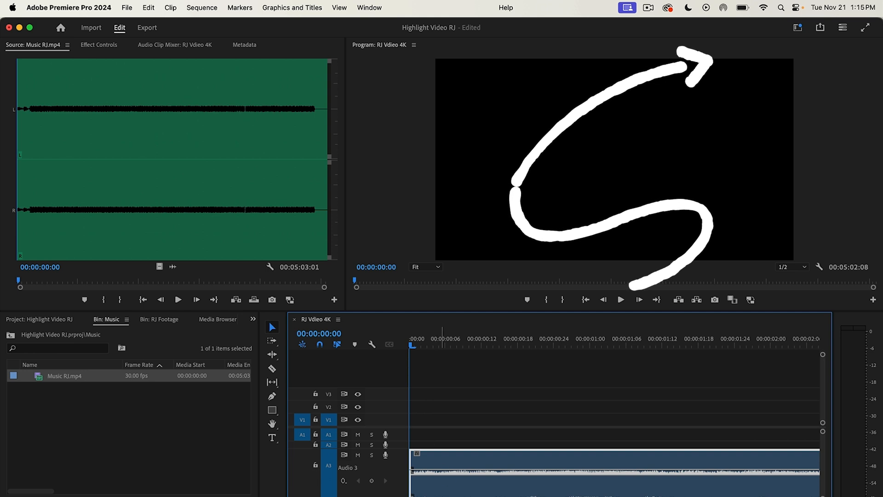
{"action": "left_click_drag", "start_coordinate": [446, 496], "coordinate": [447, 496]}
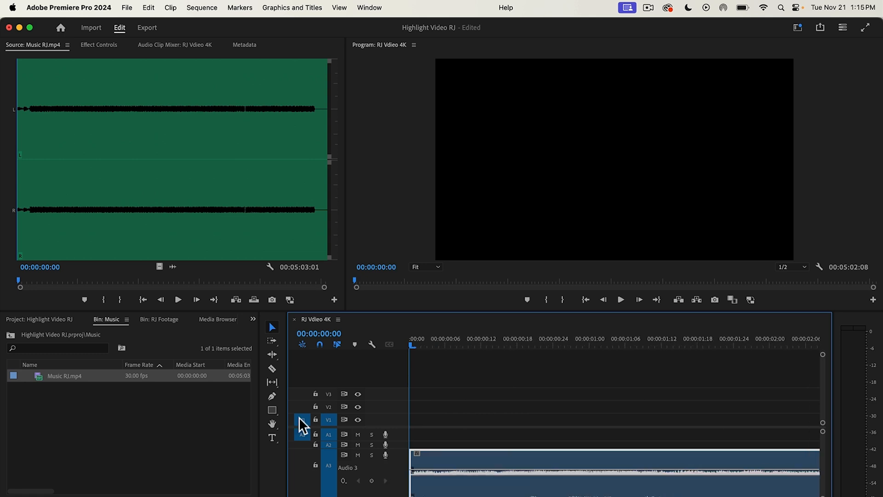
{"action": "left_click", "coordinate": [272, 367]}
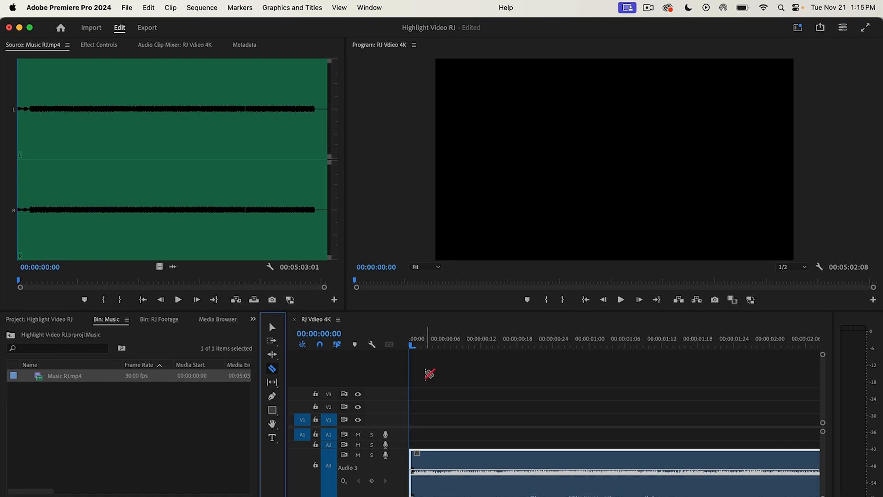
{"action": "left_click", "coordinate": [485, 381]}
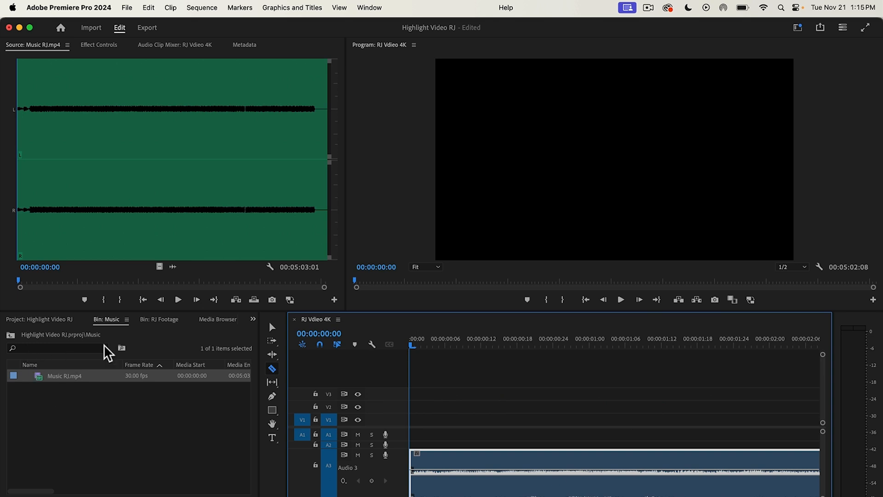
Step: Import the crystal-clear-beach MPEG-4 movie from the Downloads folder into the RJ Footage bin
{"action": "left_click", "coordinate": [13, 333]}
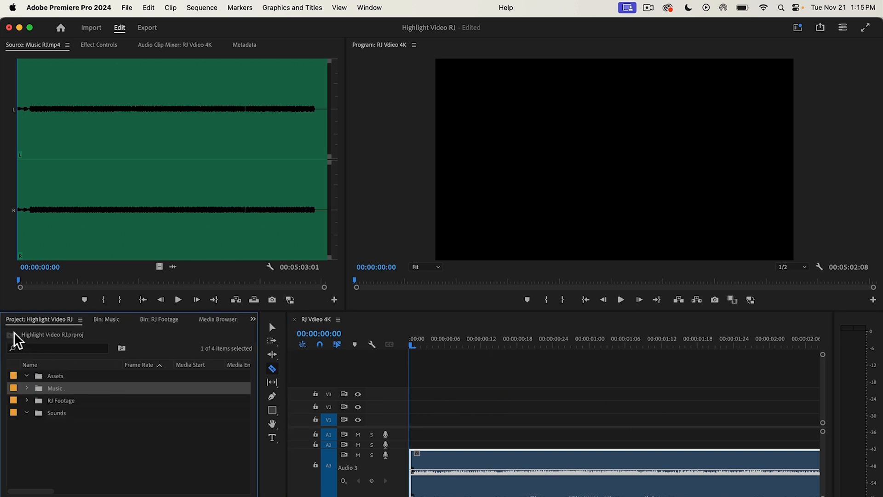
{"action": "double_click", "coordinate": [79, 400]}
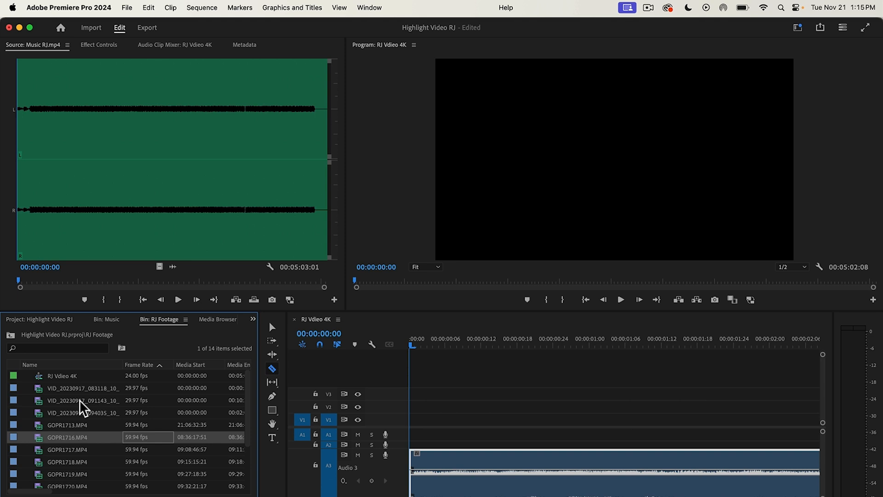
{"action": "left_click", "coordinate": [10, 335]}
{"action": "left_click", "coordinate": [80, 402]}
{"action": "double_click", "coordinate": [80, 402]}
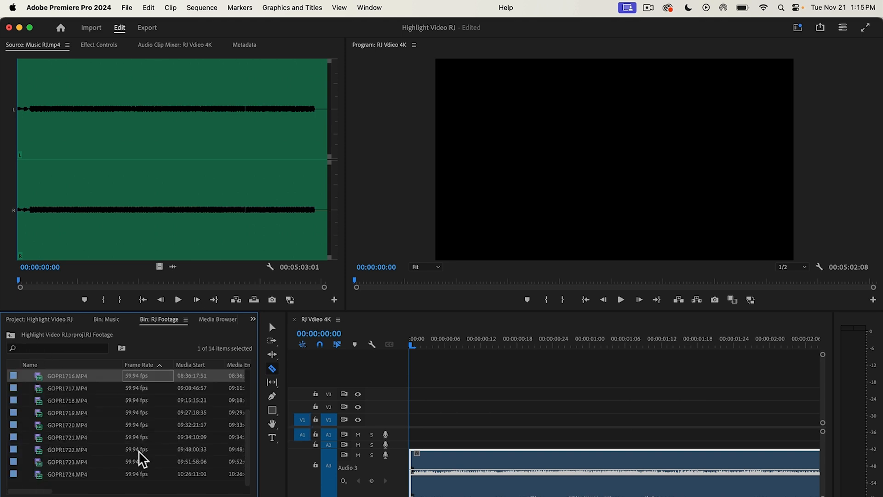
{"action": "left_click", "coordinate": [103, 483]}
{"action": "double_click", "coordinate": [103, 483]}
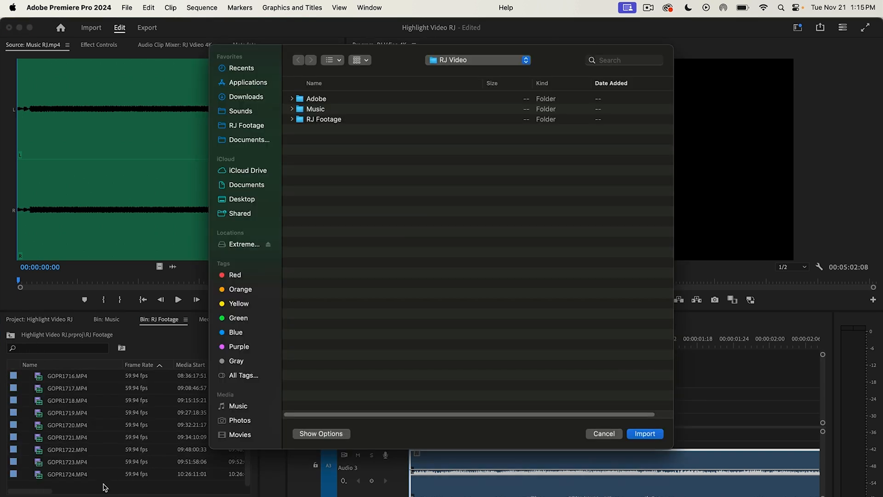
{"action": "left_click", "coordinate": [249, 97]}
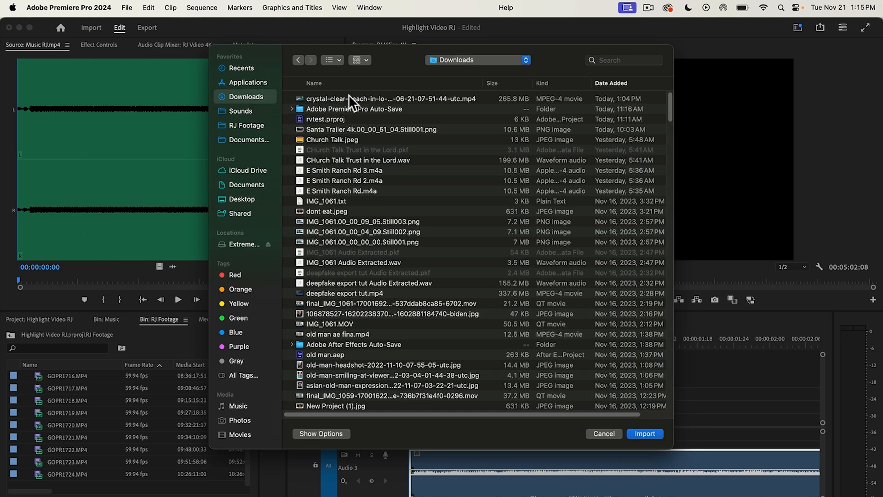
{"action": "left_click", "coordinate": [341, 95]}
{"action": "left_click", "coordinate": [646, 434]}
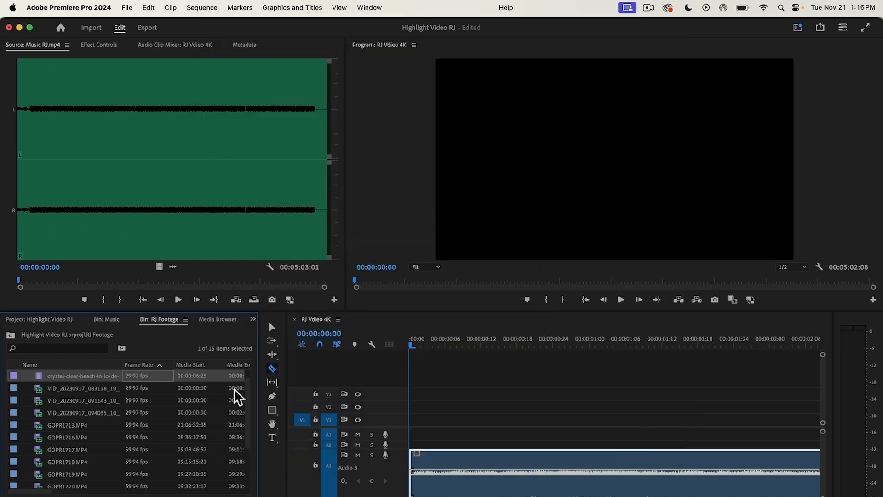
Step: Mark the beach clip from 00:00:10:28 to 00:00:15:26 and place only its video at the start of track V1
{"action": "double_click", "coordinate": [101, 386]}
{"action": "left_click_drag", "start_coordinate": [14, 278], "coordinate": [114, 275]}
{"action": "key", "text": "i"}
{"action": "key", "text": "i"}
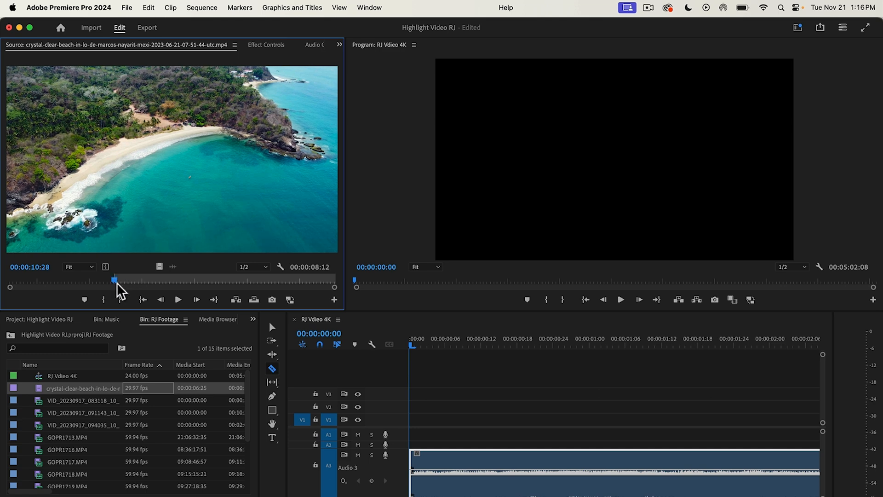
{"action": "left_click_drag", "start_coordinate": [117, 280], "coordinate": [247, 279]}
{"action": "key", "text": "o"}
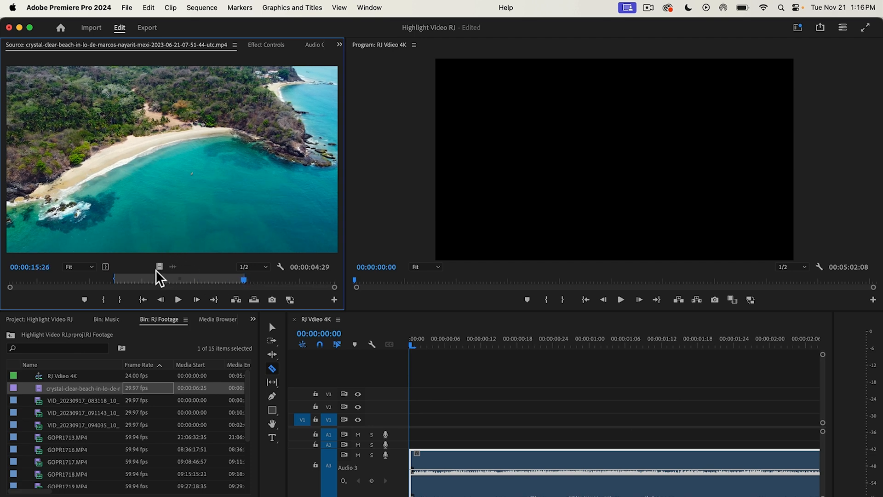
{"action": "left_click_drag", "start_coordinate": [159, 266], "coordinate": [407, 427]}
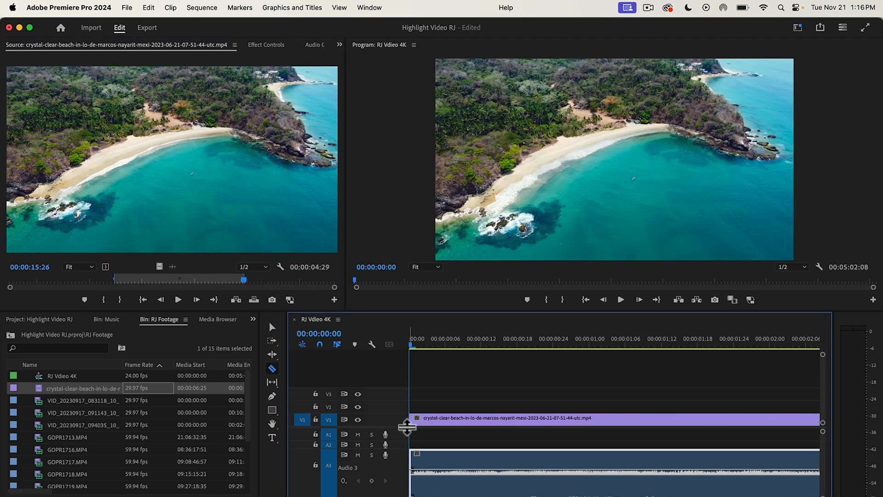
Step: Play the opening against the music and ripple trim the end of the beach clip to about 00:00:01:11
{"action": "left_click", "coordinate": [621, 299]}
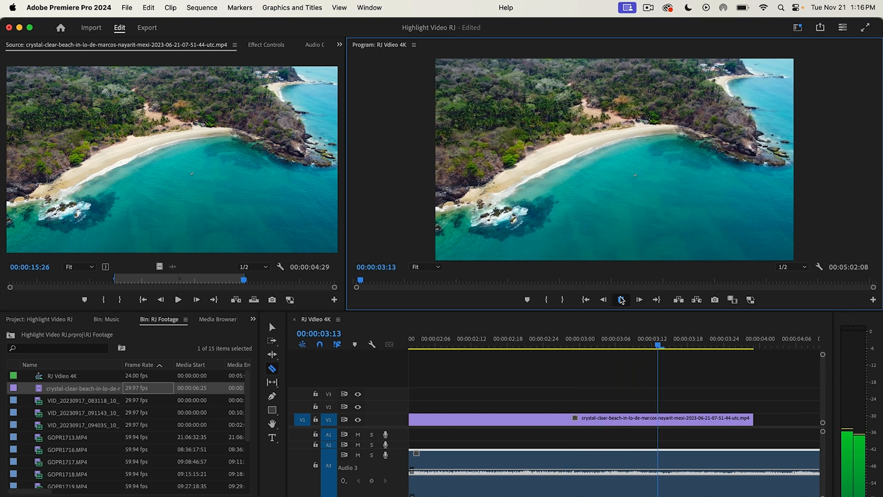
{"action": "left_click", "coordinate": [621, 299]}
{"action": "left_click", "coordinate": [272, 326]}
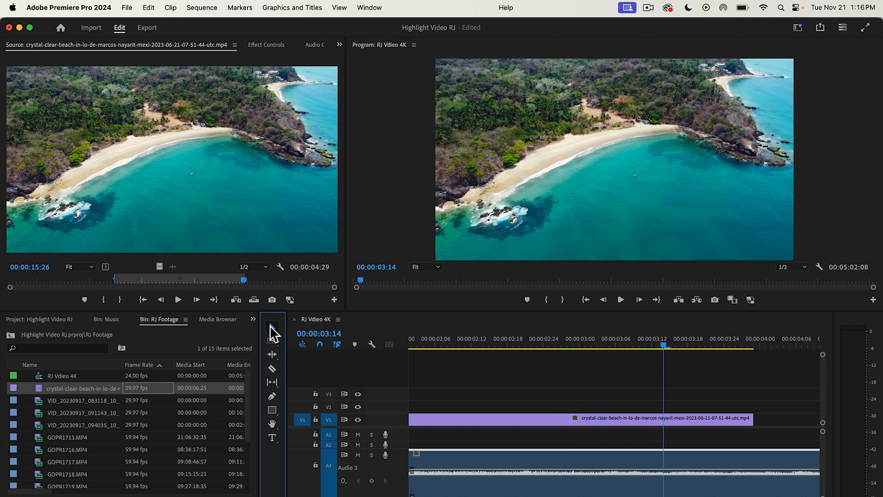
{"action": "left_click_drag", "start_coordinate": [421, 496], "coordinate": [428, 496]}
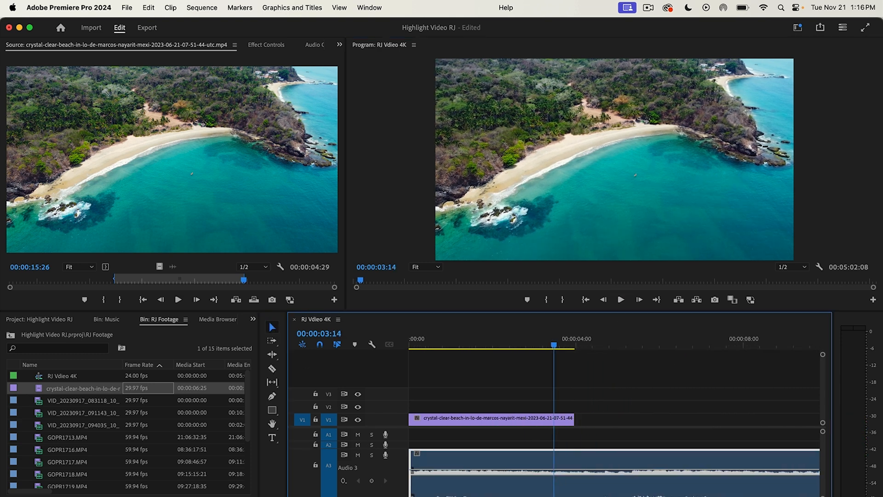
{"action": "left_click", "coordinate": [554, 421]}
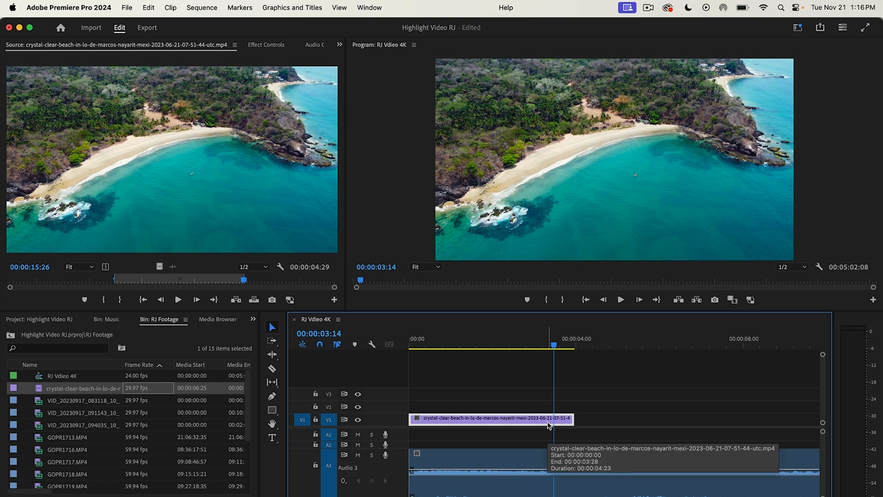
{"action": "key", "text": "b"}
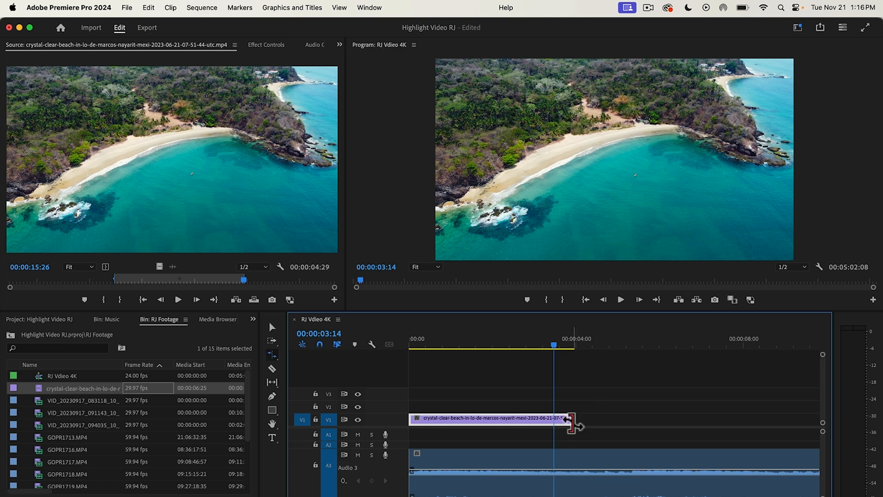
{"action": "left_click_drag", "start_coordinate": [570, 420], "coordinate": [466, 420]}
Step: Find the music beat at 00:00:01:15 and extend the end of the beach clip to it
{"action": "left_click_drag", "start_coordinate": [561, 340], "coordinate": [388, 358]}
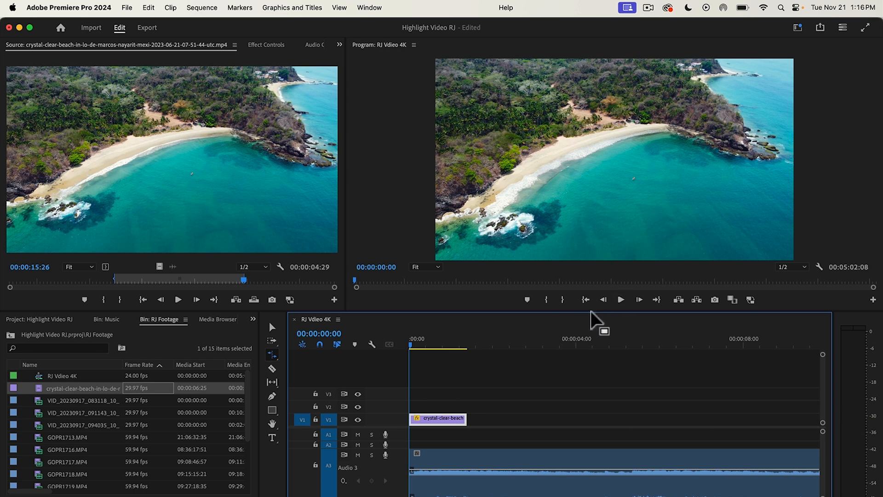
{"action": "left_click", "coordinate": [621, 299]}
{"action": "left_click_drag", "start_coordinate": [322, 496], "coordinate": [317, 496]}
{"action": "scroll", "coordinate": [407, 439], "scroll_direction": "down", "scroll_amount": 3}
{"action": "left_click_drag", "start_coordinate": [552, 347], "coordinate": [381, 361]}
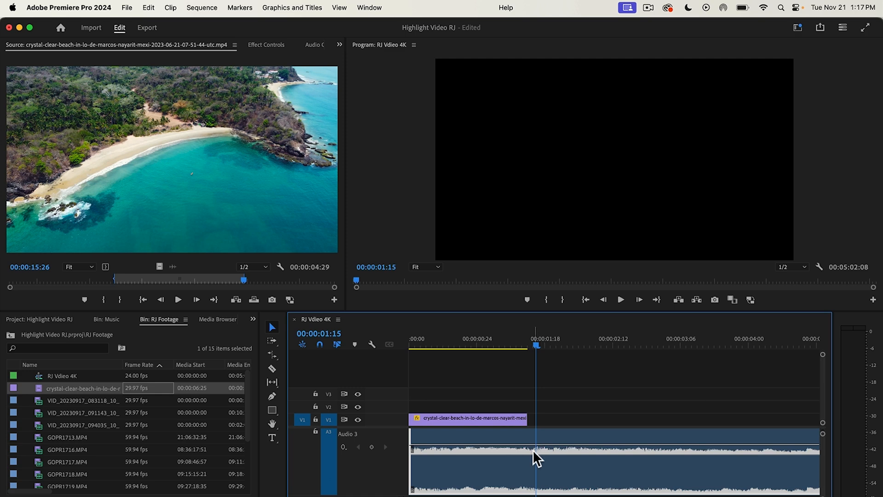
{"action": "left_click_drag", "start_coordinate": [521, 419], "coordinate": [536, 419]}
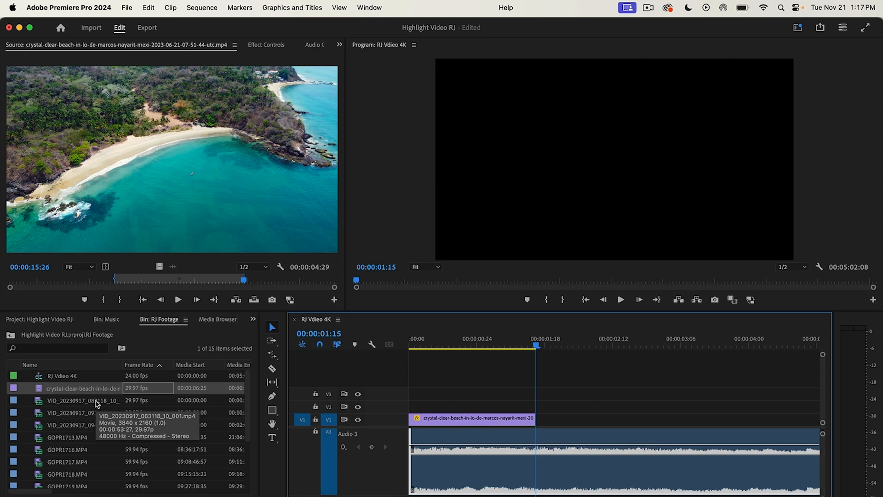
Step: Review VID_20230917_083118_10_001.mp4 in the source viewer and mark the excerpt from 00:00:09:18 to 00:00:14:11
{"action": "double_click", "coordinate": [96, 402]}
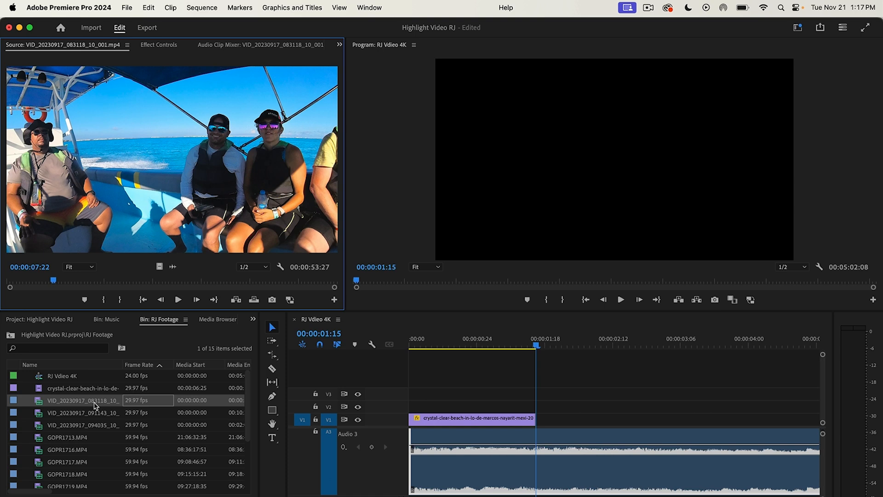
{"action": "left_click", "coordinate": [95, 403]}
{"action": "left_click_drag", "start_coordinate": [53, 280], "coordinate": [10, 281]}
{"action": "key", "text": "XF86AudioLowerVolume"}
{"action": "key", "text": "XF86AudioLowerVolume"}
{"action": "key", "text": "XF86AudioLowerVolume"}
{"action": "key", "text": "XF86AudioLowerVolume"}
{"action": "key", "text": "XF86AudioLowerVolume"}
{"action": "key", "text": "XF86AudioLowerVolume"}
{"action": "key", "text": "XF86AudioLowerVolume"}
{"action": "key", "text": "XF86AudioLowerVolume"}
{"action": "key", "text": "XF86AudioLowerVolume"}
{"action": "key", "text": "XF86AudioLowerVolume"}
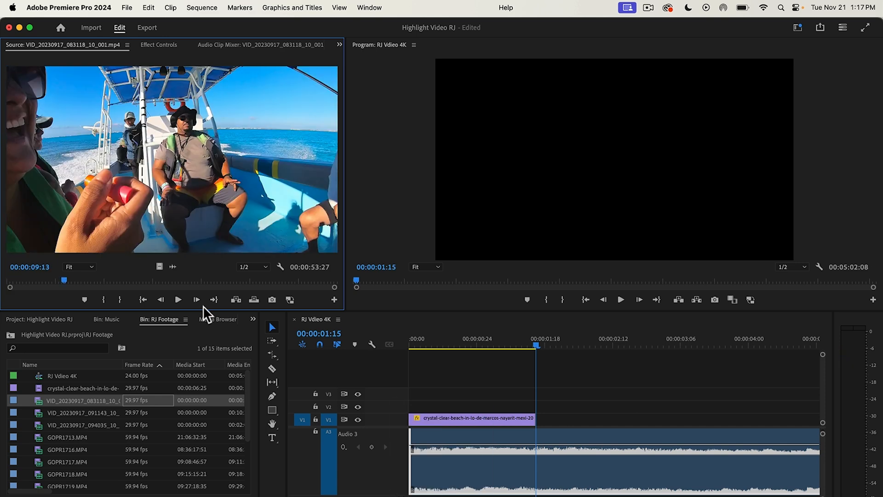
{"action": "left_click", "coordinate": [203, 303]}
{"action": "left_click", "coordinate": [203, 303]}
{"action": "left_click", "coordinate": [203, 303]}
{"action": "left_click", "coordinate": [203, 303]}
{"action": "left_click", "coordinate": [201, 302]}
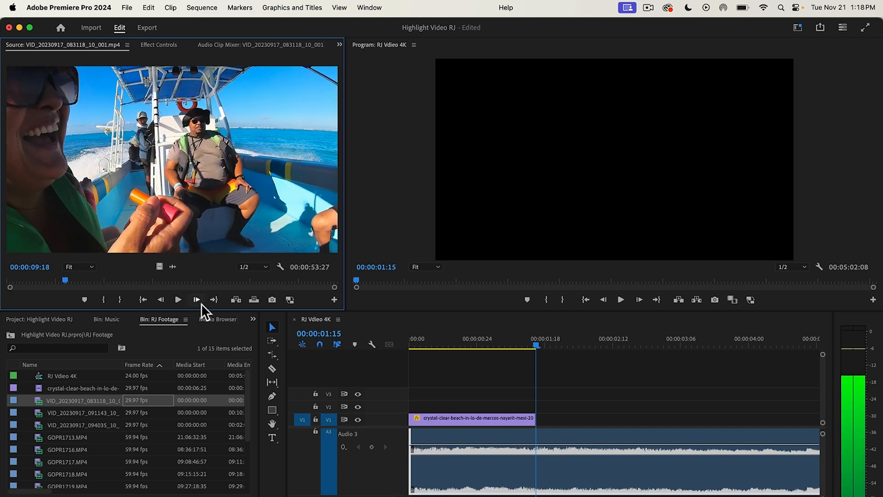
{"action": "key", "text": "i"}
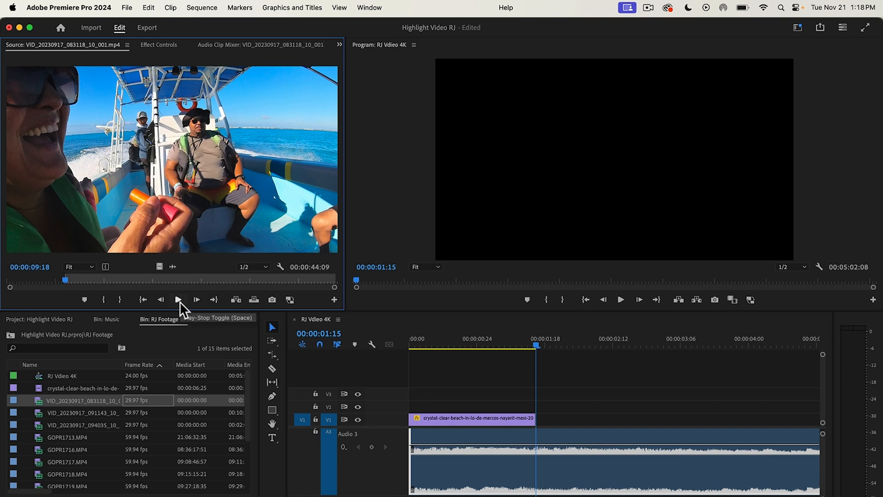
{"action": "key", "text": "o"}
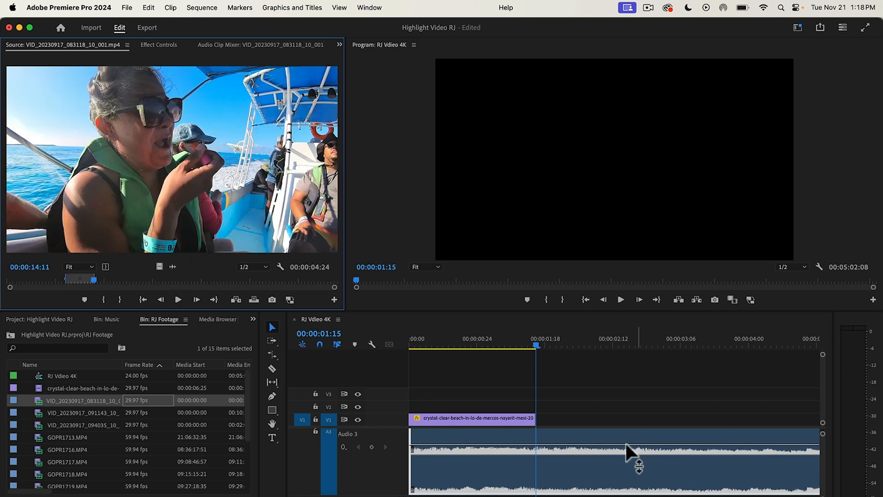
Step: Place the marked boat excerpt with its audio on V1 and A1, directly after the beach clip
{"action": "scroll", "coordinate": [644, 459], "scroll_direction": "up", "scroll_amount": 2}
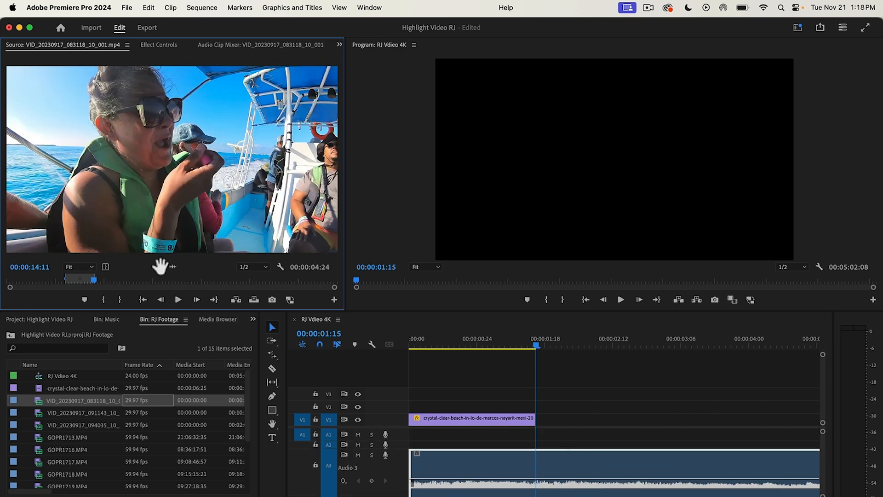
{"action": "left_click_drag", "start_coordinate": [159, 267], "coordinate": [288, 292]}
{"action": "left_click_drag", "start_coordinate": [141, 191], "coordinate": [539, 427]}
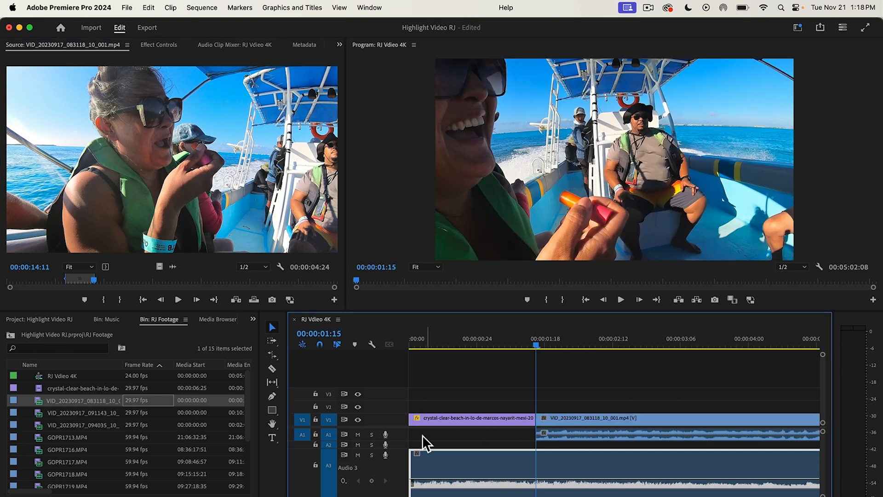
Step: Lower the boat clip's audio level in an enlarged track A1 and play the opening back from the start
{"action": "left_click_drag", "start_coordinate": [398, 445], "coordinate": [394, 462]}
{"action": "left_click_drag", "start_coordinate": [586, 442], "coordinate": [577, 455]}
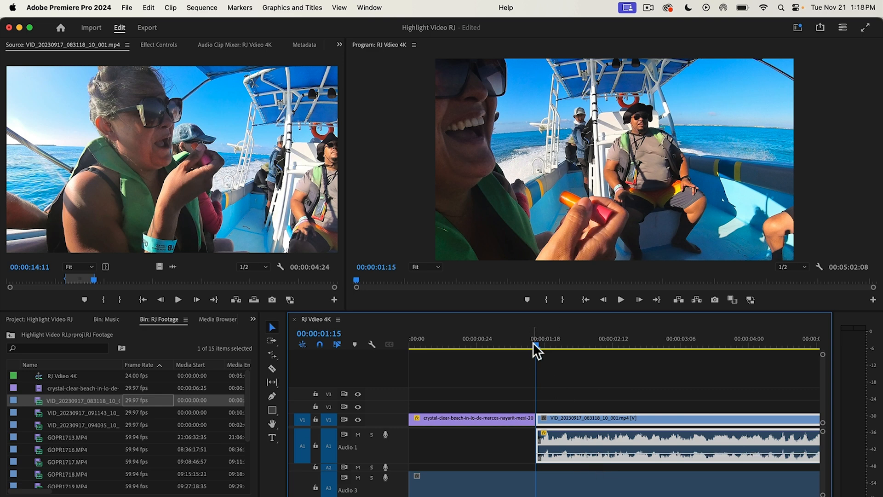
{"action": "left_click_drag", "start_coordinate": [534, 341], "coordinate": [382, 345]}
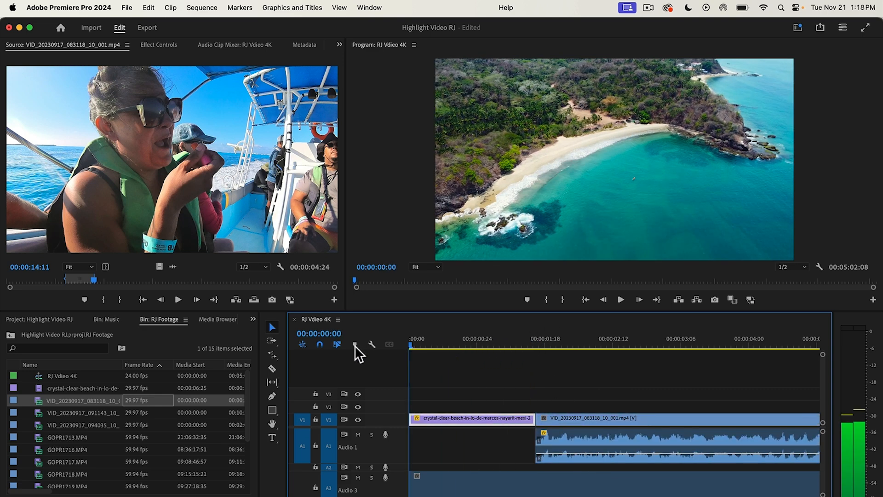
{"action": "left_click", "coordinate": [621, 300]}
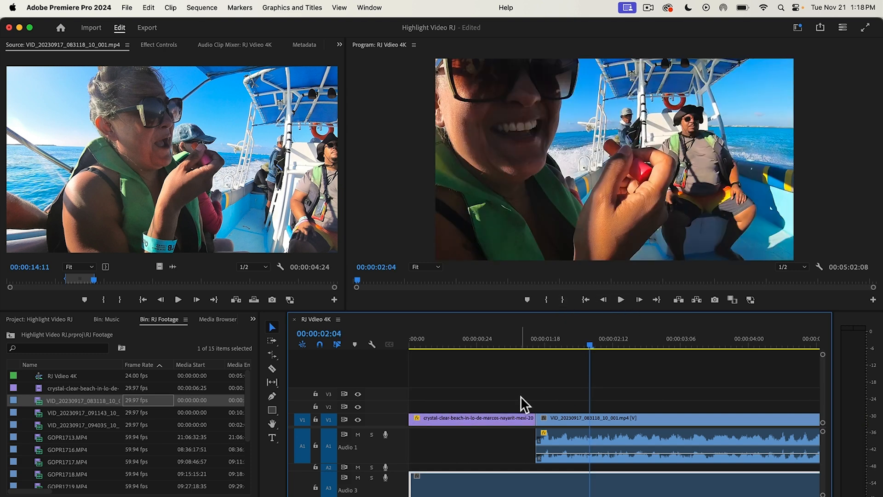
Step: Move the boat clip to about 00:00:16:14 and place another video-only excerpt of its source after the beach clip
{"action": "left_click_drag", "start_coordinate": [419, 496], "coordinate": [439, 495]}
{"action": "left_click_drag", "start_coordinate": [479, 413], "coordinate": [778, 417]}
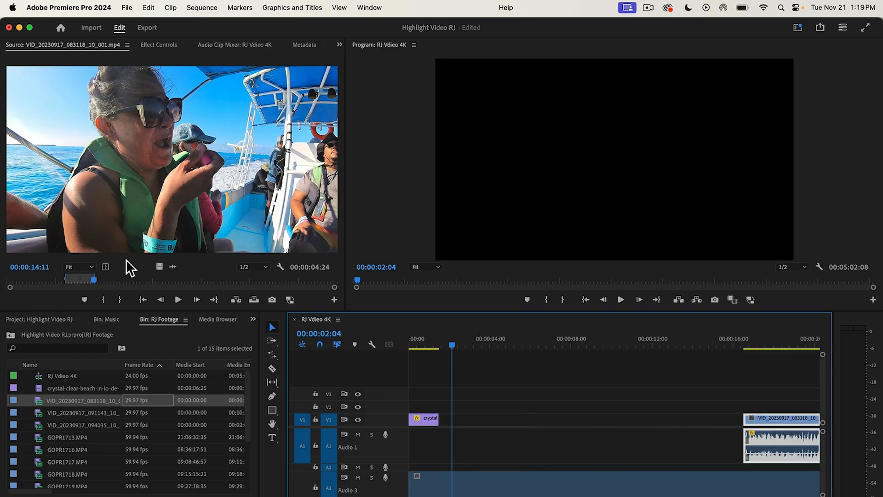
{"action": "left_click_drag", "start_coordinate": [95, 277], "coordinate": [103, 280]}
{"action": "left_click_drag", "start_coordinate": [159, 266], "coordinate": [444, 424]}
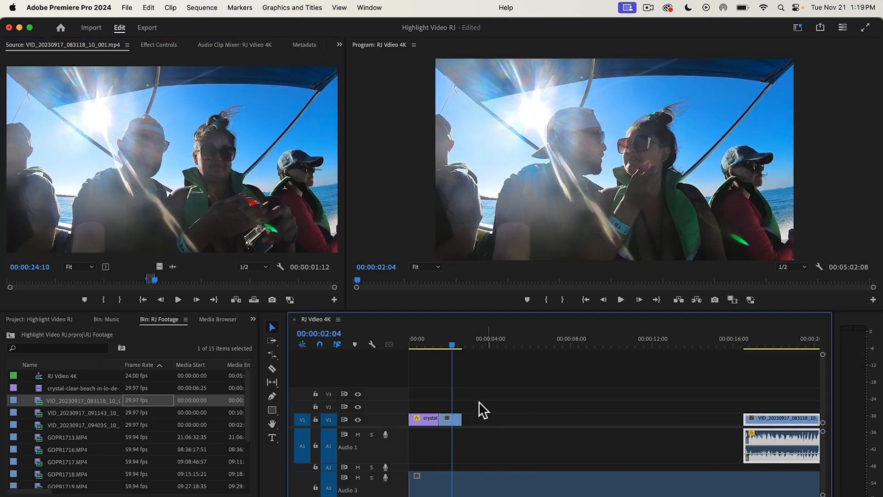
Step: Place a video-only excerpt ending at 00:00:32:16 directly before the moved boat clip and shift the short excerpt in front of it
{"action": "mouse_move", "coordinate": [452, 344]}
{"action": "left_mouse_down"}
{"action": "mouse_move", "coordinate": [440, 341]}
{"action": "mouse_move", "coordinate": [459, 344]}
{"action": "left_mouse_up"}
{"action": "left_click", "coordinate": [156, 278]}
{"action": "left_click_drag", "start_coordinate": [159, 266], "coordinate": [697, 419]}
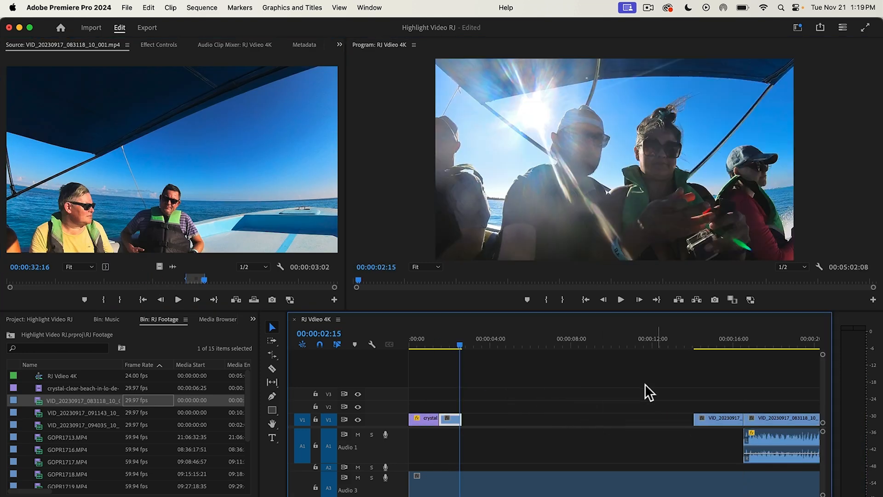
{"action": "left_click_drag", "start_coordinate": [464, 343], "coordinate": [448, 387]}
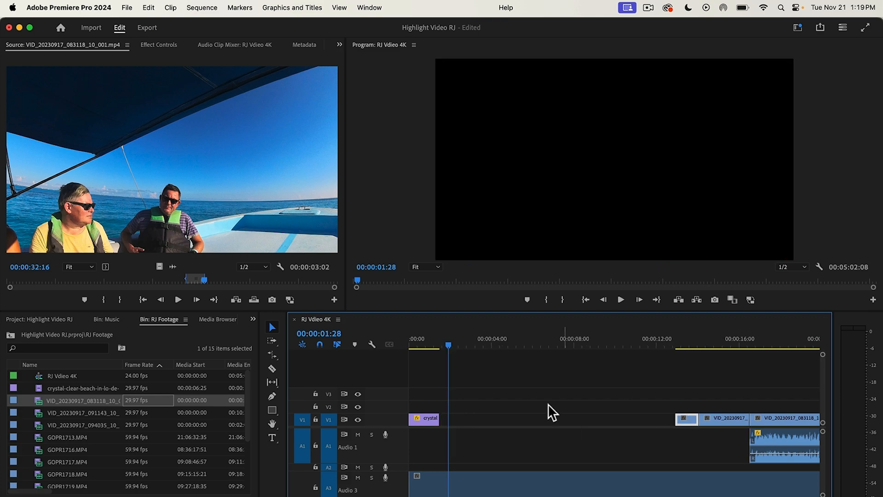
{"action": "left_click_drag", "start_coordinate": [451, 341], "coordinate": [596, 401]}
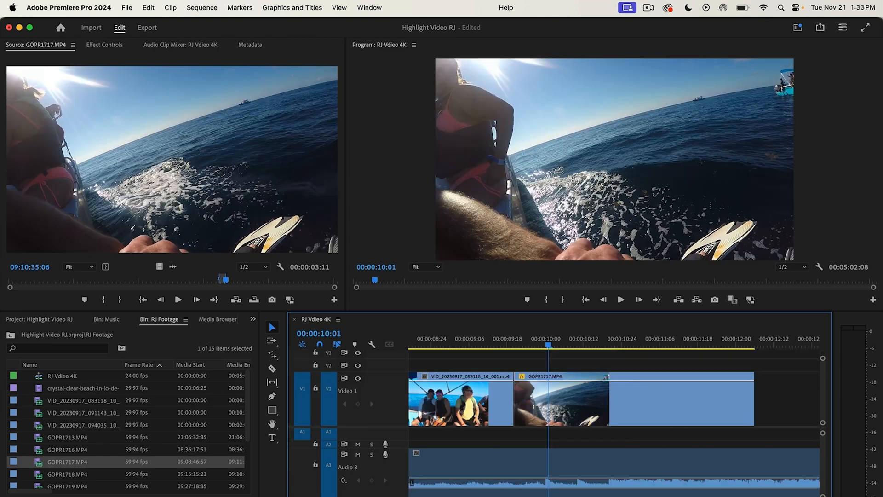
Step: Cut the GOPR1717 clip on V1 at 00:00:10:01, on the music beat, and delete the part after the cut
{"action": "key", "text": "equal"}
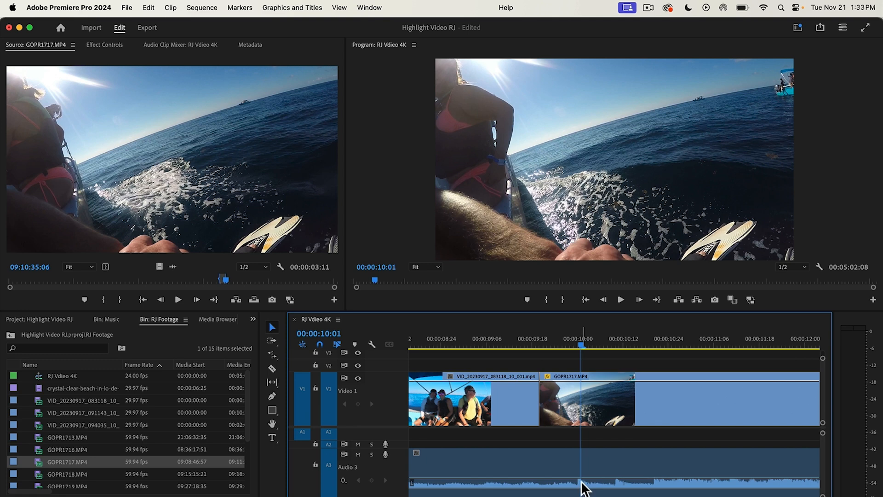
{"action": "left_click", "coordinate": [604, 299]}
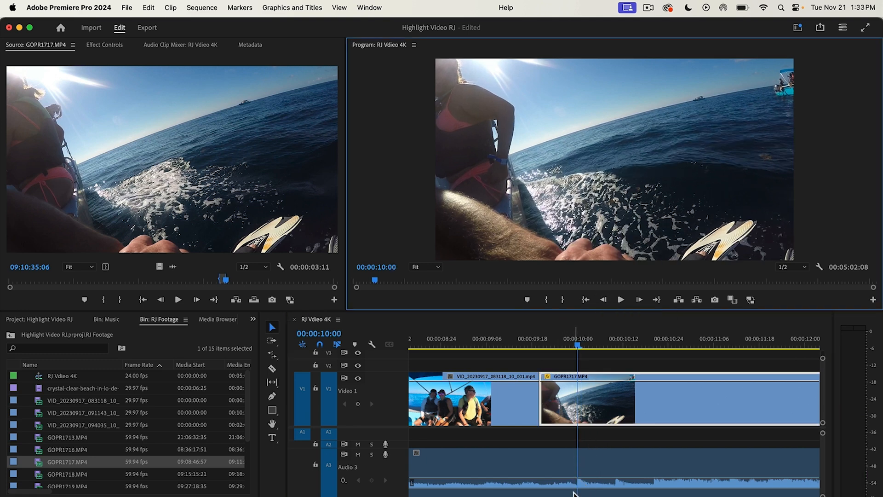
{"action": "left_click", "coordinate": [582, 395]}
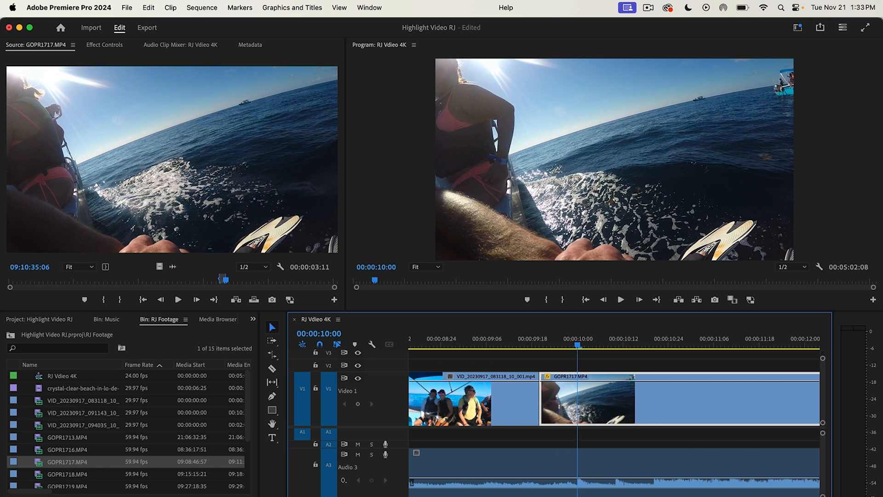
{"action": "key", "text": "="}
{"action": "key", "text": "="}
{"action": "key", "text": "="}
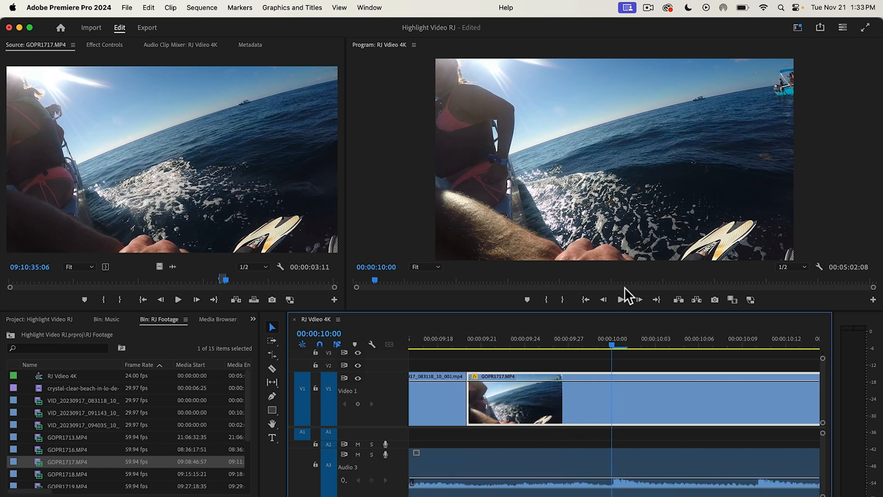
{"action": "left_click", "coordinate": [640, 300]}
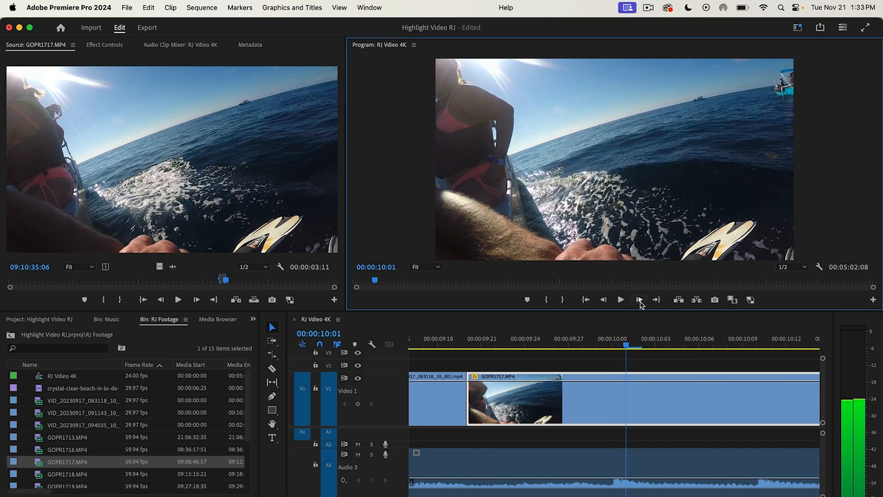
{"action": "left_click", "coordinate": [622, 404]}
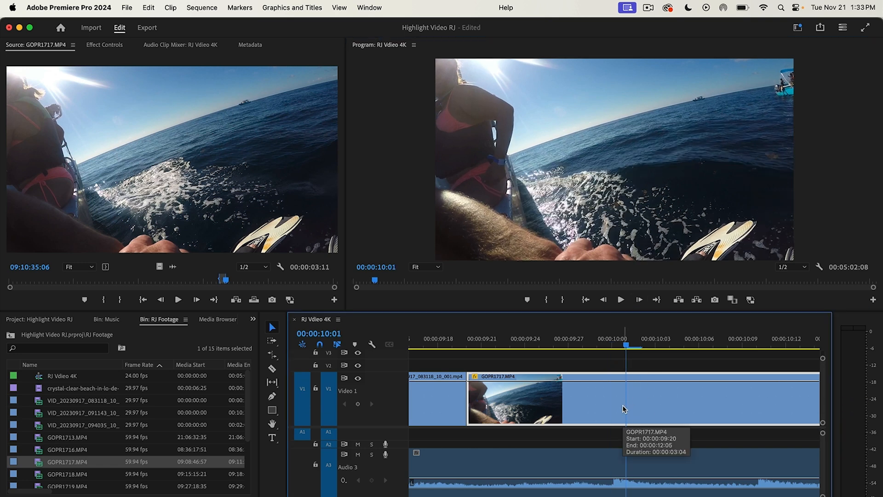
{"action": "key", "text": "super+k"}
{"action": "left_click", "coordinate": [698, 409]}
{"action": "key", "text": "Delete"}
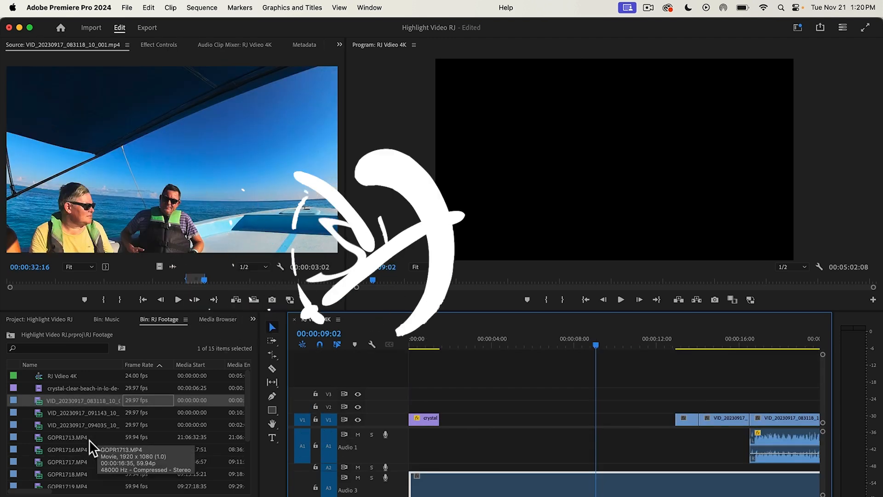
Step: Open GOPR1713.MP4 for preview and set the speed of the GOPR1720 clip on V1 to 50%
{"action": "double_click", "coordinate": [89, 437]}
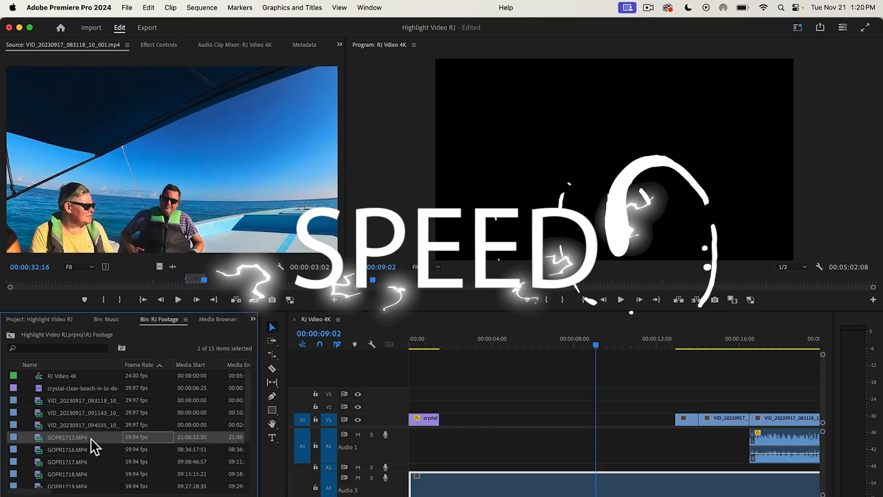
{"action": "right_click", "coordinate": [482, 419]}
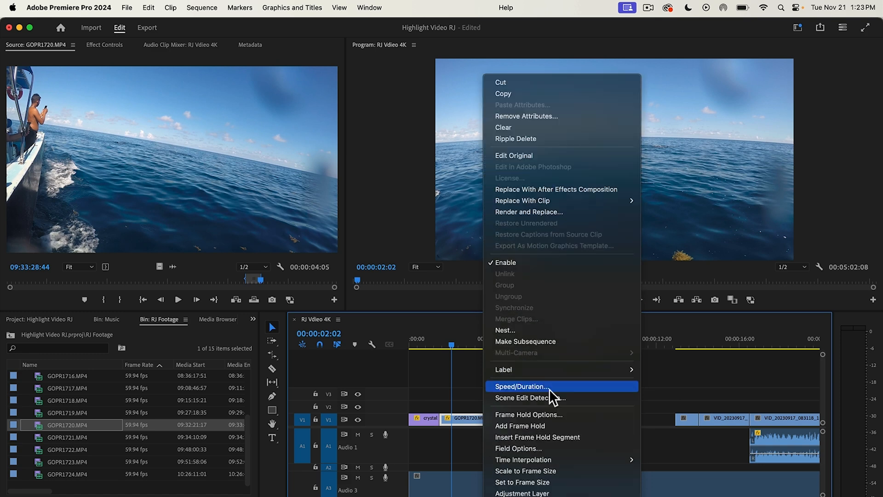
{"action": "left_click", "coordinate": [552, 392]}
{"action": "type", "text": "50"}
{"action": "key", "text": "Return"}
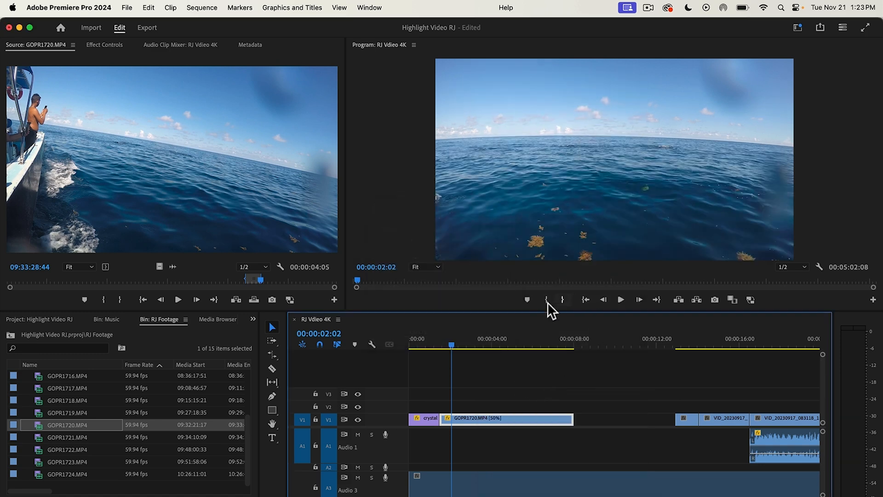
Step: Play the sequence from 00:00:01:13 to check the slowed GOPR1720 clip after the beach shot
{"action": "left_click_drag", "start_coordinate": [445, 347], "coordinate": [438, 348]}
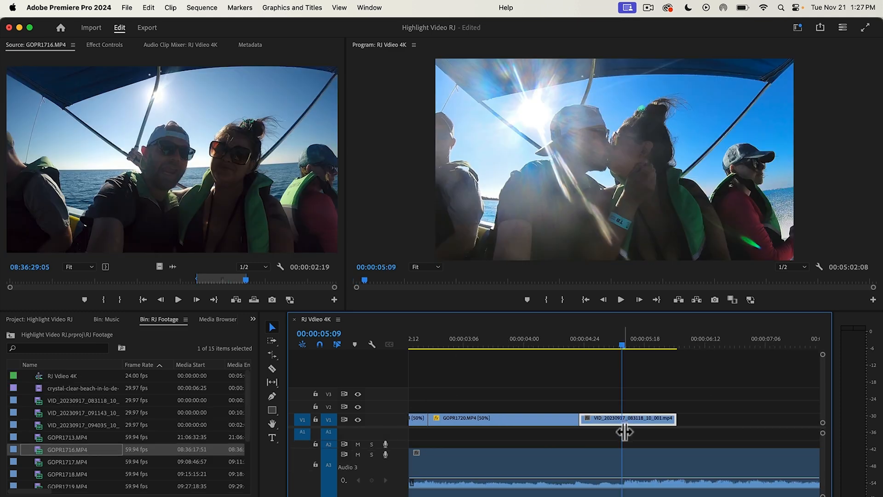
{"action": "left_click_drag", "start_coordinate": [622, 342], "coordinate": [621, 363]}
{"action": "left_click", "coordinate": [621, 299]}
Step: Enlarge track V1 and display the time-remapping speed keyframes on the VID_20230917_083118_10_001 clip
{"action": "left_click_drag", "start_coordinate": [402, 413], "coordinate": [403, 372]}
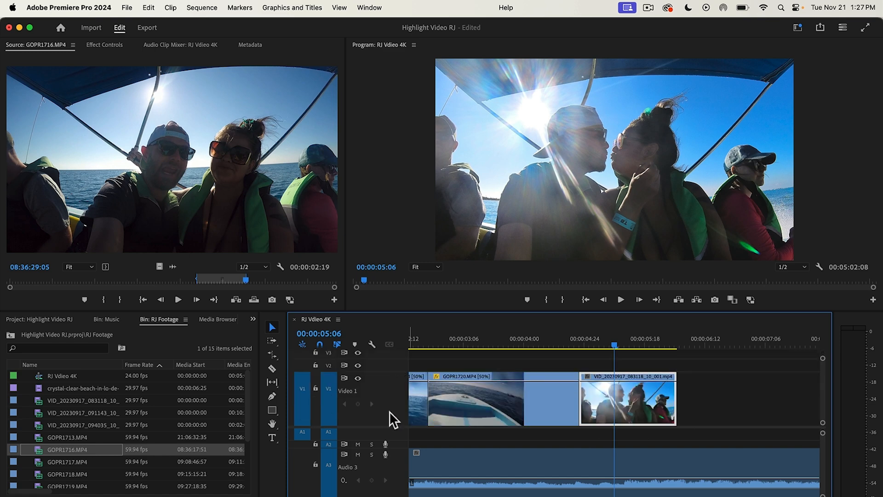
{"action": "right_click", "coordinate": [622, 402]}
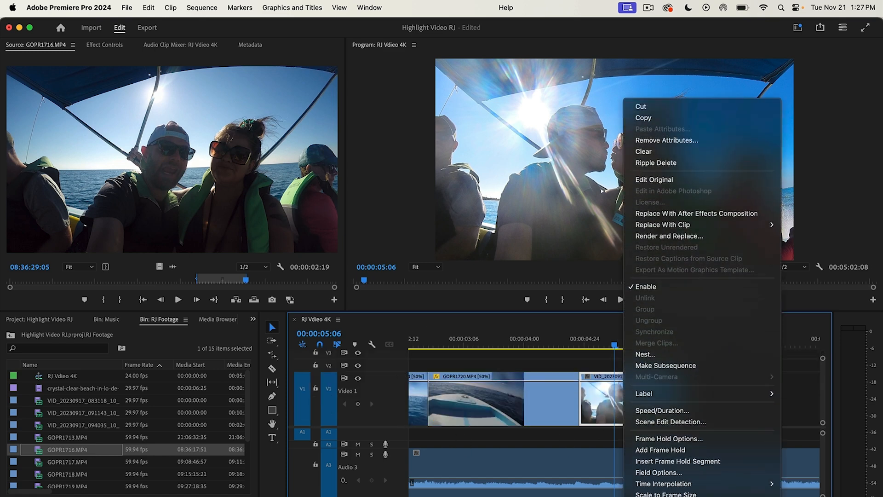
{"action": "mouse_move", "coordinate": [678, 486]}
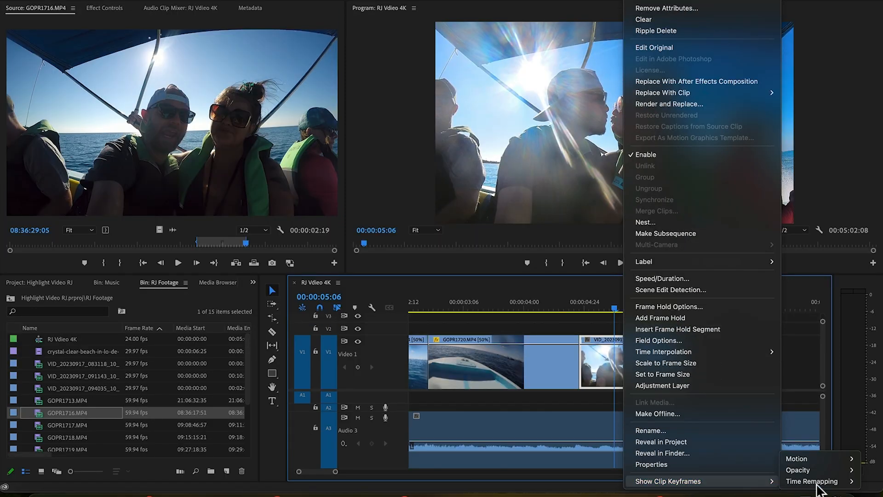
{"action": "left_click", "coordinate": [764, 481]}
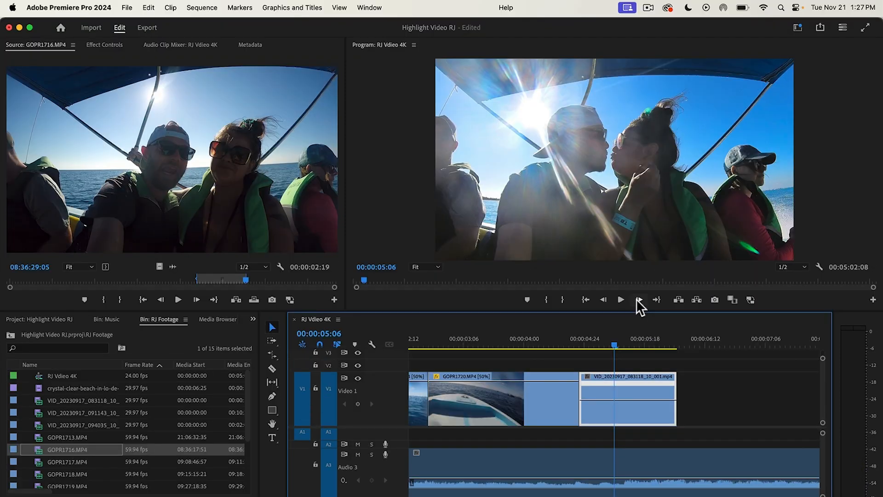
Step: Add a speed keyframe to the VID_20230917_083118_10_001 clip at 00:00:05:09 and slow down the part after it
{"action": "left_click", "coordinate": [639, 263]}
{"action": "left_click", "coordinate": [639, 263]}
{"action": "left_click", "coordinate": [639, 263]}
{"action": "left_click", "coordinate": [639, 262]}
{"action": "left_click", "coordinate": [604, 299]}
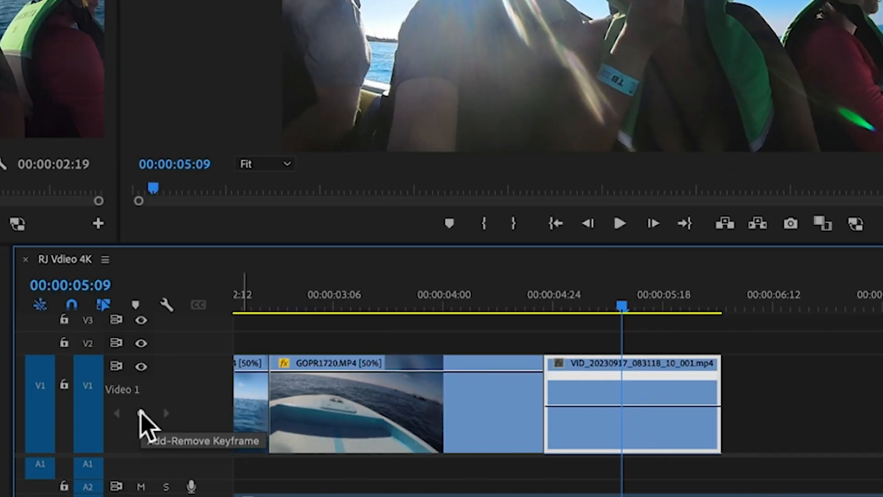
{"action": "left_click", "coordinate": [141, 413]}
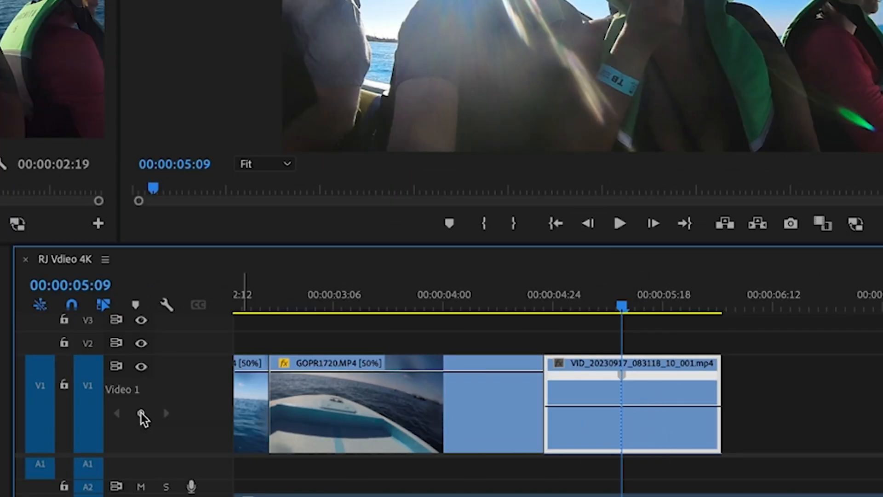
{"action": "left_click_drag", "start_coordinate": [678, 407], "coordinate": [665, 460]}
{"action": "left_click_drag", "start_coordinate": [665, 461], "coordinate": [665, 463]}
Step: Play the slowed section and split its speed keyframe into a gradual ramp ending at 00:00:05:11
{"action": "left_click", "coordinate": [619, 230]}
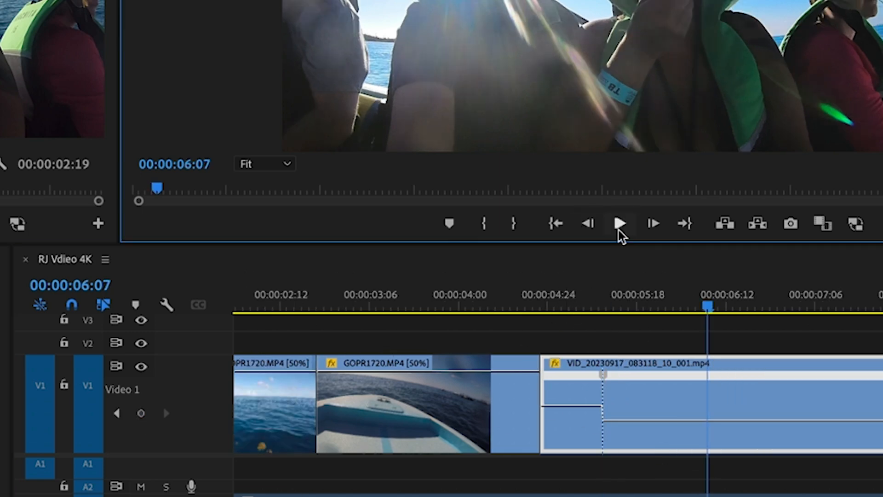
{"action": "left_click", "coordinate": [622, 305]}
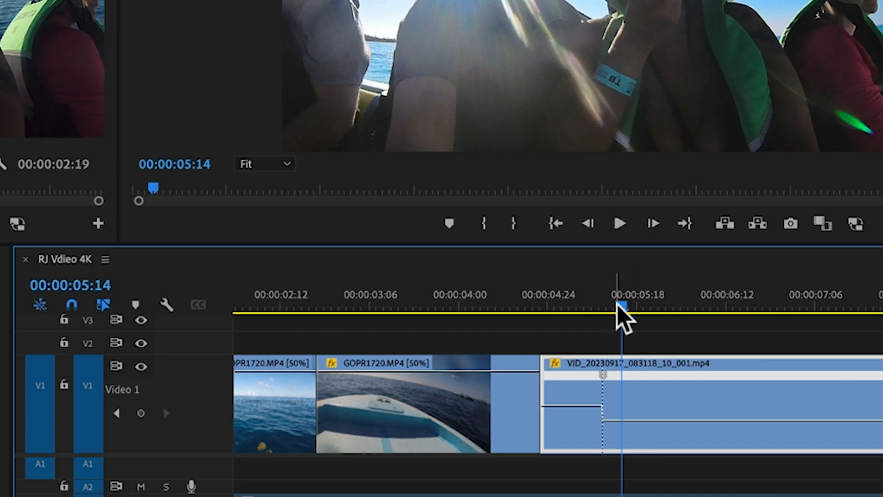
{"action": "left_click_drag", "start_coordinate": [616, 306], "coordinate": [606, 317]}
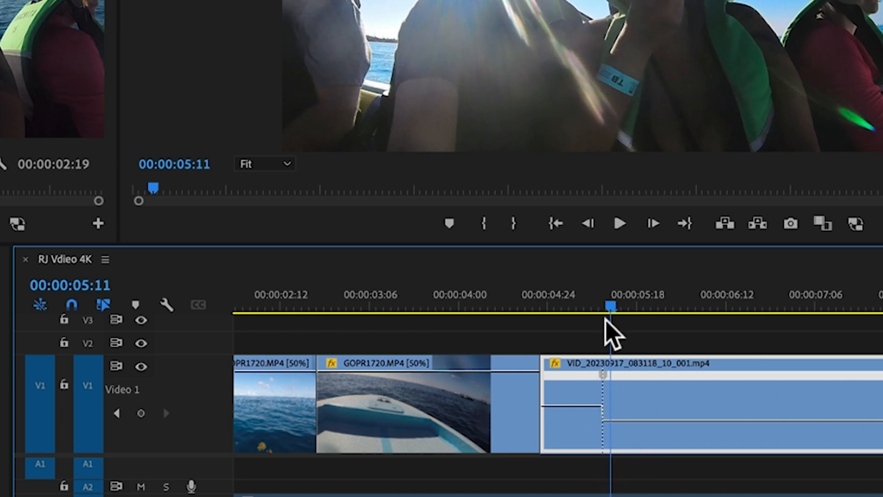
{"action": "left_click_drag", "start_coordinate": [601, 377], "coordinate": [586, 380]}
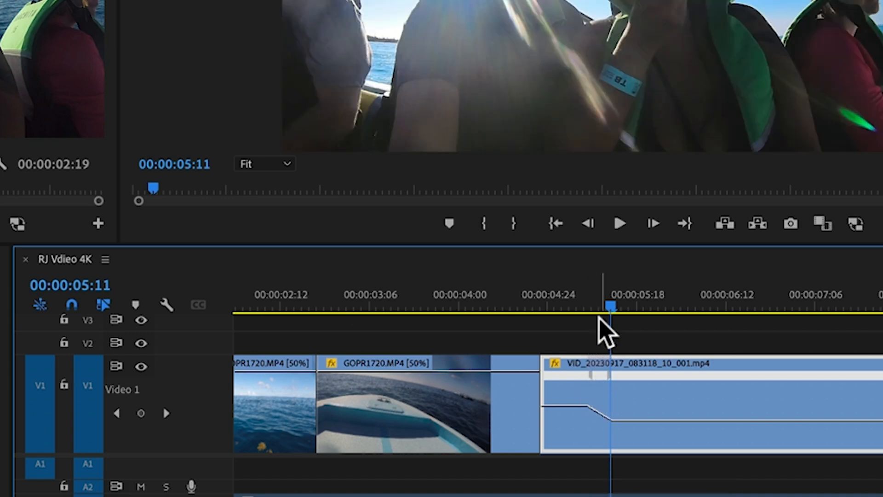
Step: Cut the speed-ramped clip at 00:00:05:17, delete the remainder and return the playhead to the clip's start at 00:00:04:22
{"action": "left_click_drag", "start_coordinate": [608, 315], "coordinate": [633, 314]}
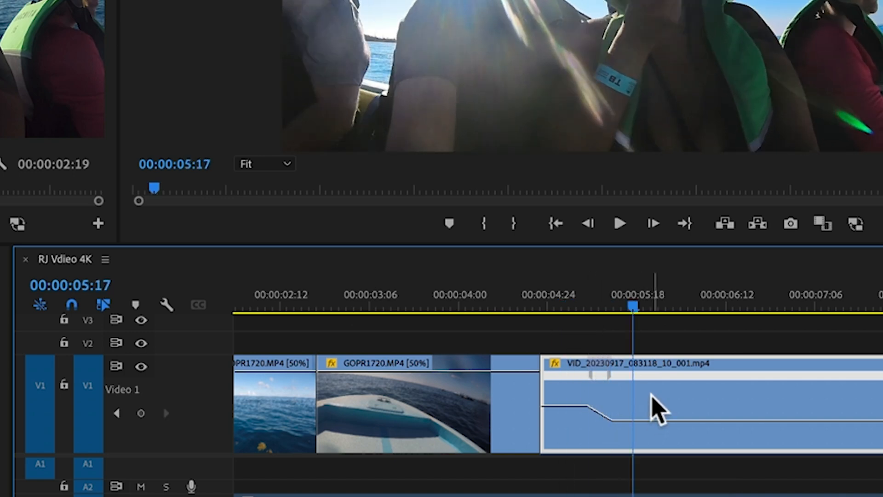
{"action": "key", "text": "ctrl+k"}
{"action": "left_click", "coordinate": [728, 409]}
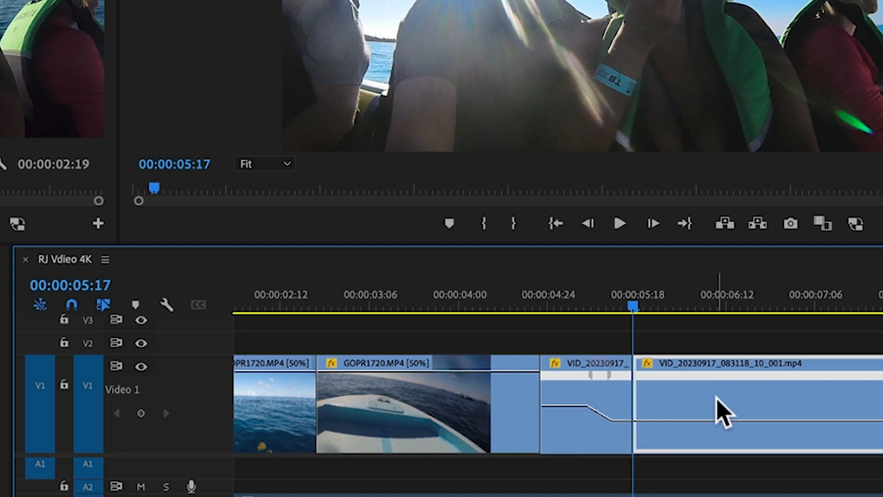
{"action": "key", "text": "Delete"}
{"action": "left_click_drag", "start_coordinate": [630, 289], "coordinate": [540, 301]}
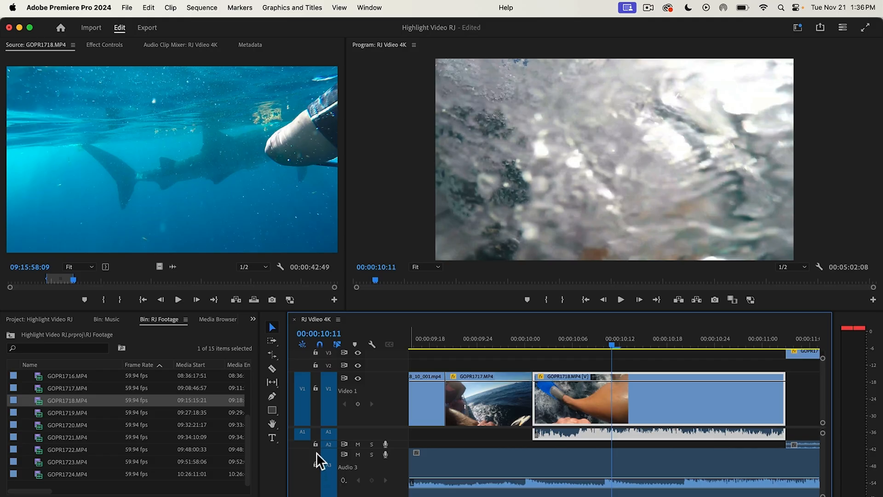
{"action": "scroll", "coordinate": [342, 444], "scroll_direction": "up", "scroll_amount": 2}
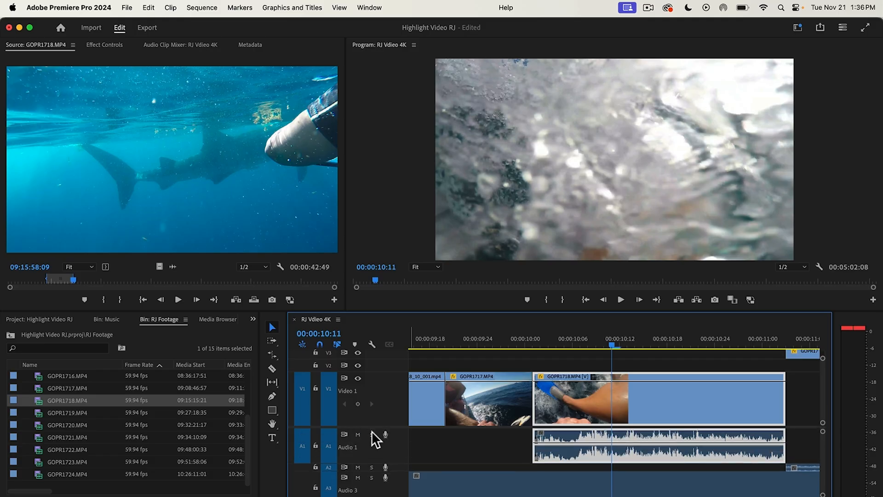
Step: Mute the audio tracks and move the second GOPR1718 clip onto V2, starting at about 00:00:10:20 over the V1 clip
{"action": "left_click", "coordinate": [358, 434]}
{"action": "left_click", "coordinate": [358, 477]}
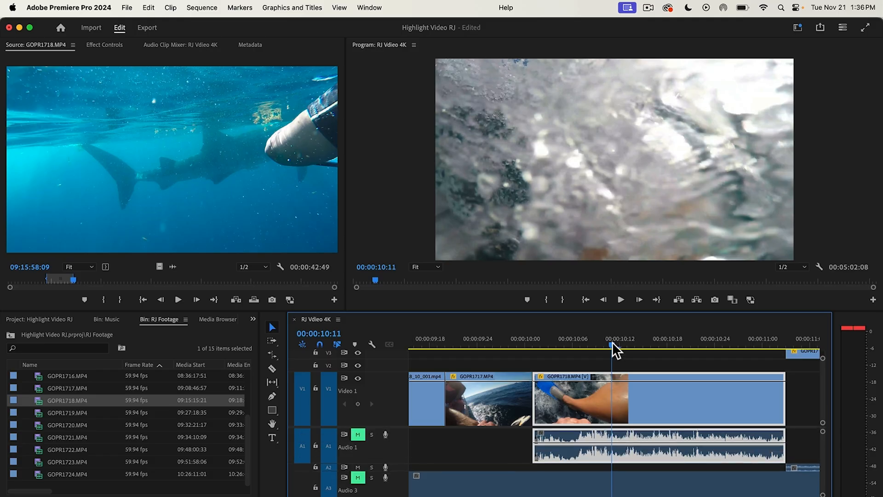
{"action": "left_click_drag", "start_coordinate": [611, 343], "coordinate": [684, 408]}
{"action": "left_click_drag", "start_coordinate": [769, 352], "coordinate": [775, 378]}
{"action": "left_click_drag", "start_coordinate": [714, 346], "coordinate": [710, 347]}
{"action": "left_click_drag", "start_coordinate": [771, 397], "coordinate": [781, 371]}
{"action": "mouse_move", "coordinate": [771, 459]}
{"action": "left_mouse_down"}
{"action": "mouse_move", "coordinate": [788, 474]}
{"action": "mouse_move", "coordinate": [772, 472]}
{"action": "left_mouse_up"}
{"action": "left_click_drag", "start_coordinate": [764, 363], "coordinate": [629, 366]}
{"action": "left_click_drag", "start_coordinate": [722, 342], "coordinate": [631, 350]}
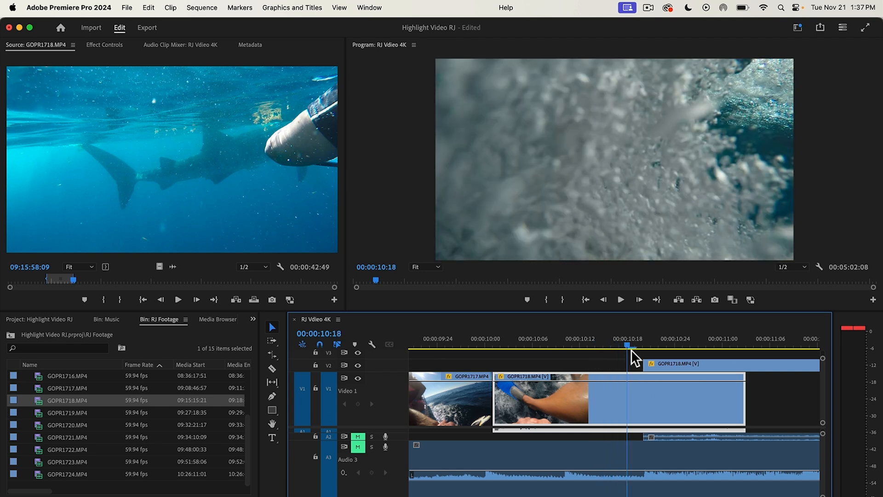
Step: Show the speed keyframes on the V1 GOPR1718 clip, add one at 00:00:10:18 and ramp up the speed of its end
{"action": "right_click", "coordinate": [626, 403]}
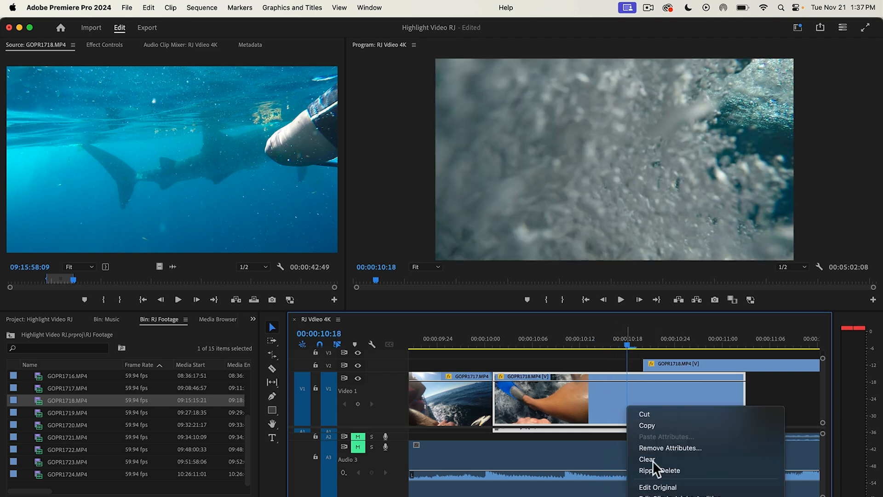
{"action": "scroll", "coordinate": [635, 419], "scroll_direction": "down", "scroll_amount": 5}
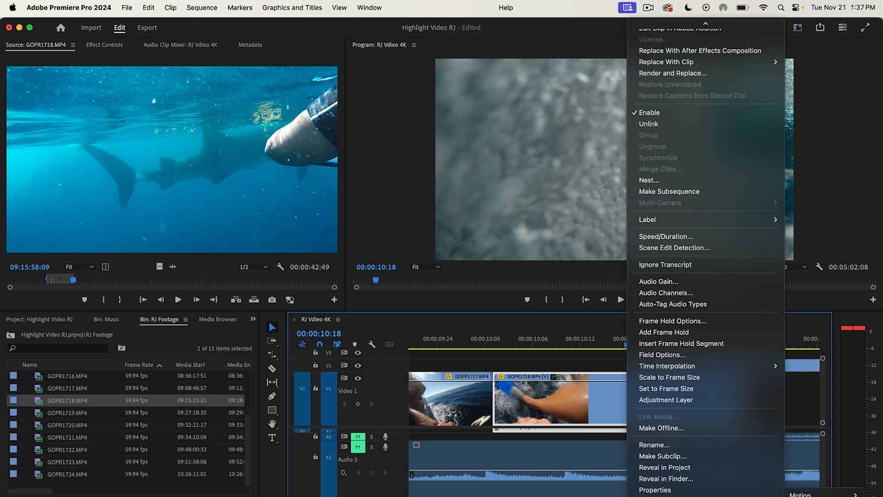
{"action": "left_click", "coordinate": [767, 496]}
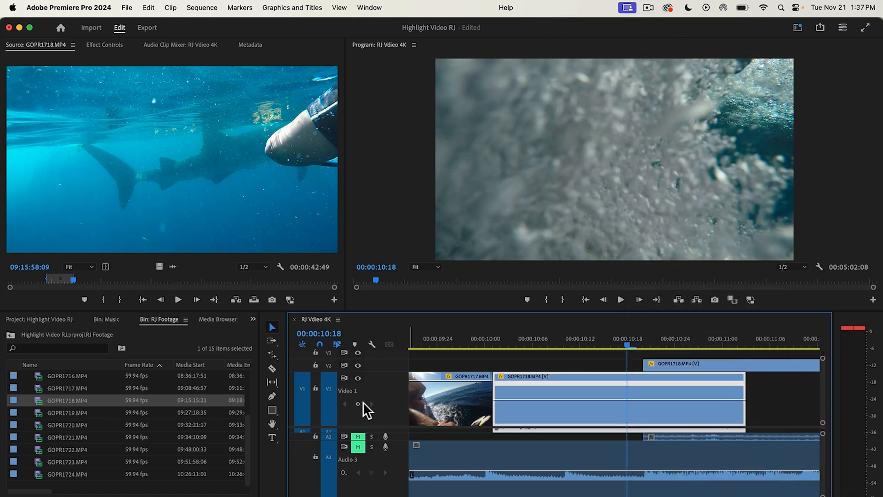
{"action": "left_click", "coordinate": [358, 404]}
{"action": "left_click_drag", "start_coordinate": [658, 399], "coordinate": [640, 381]}
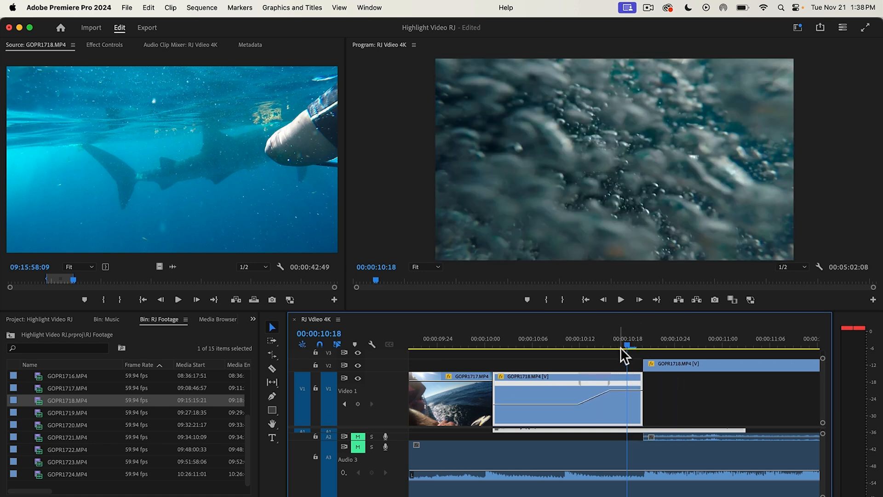
Step: Play the V1 GOPR1718 clip's speed ramp into the underwater shot on V2 to check the transition
{"action": "left_click_drag", "start_coordinate": [621, 344], "coordinate": [573, 344]}
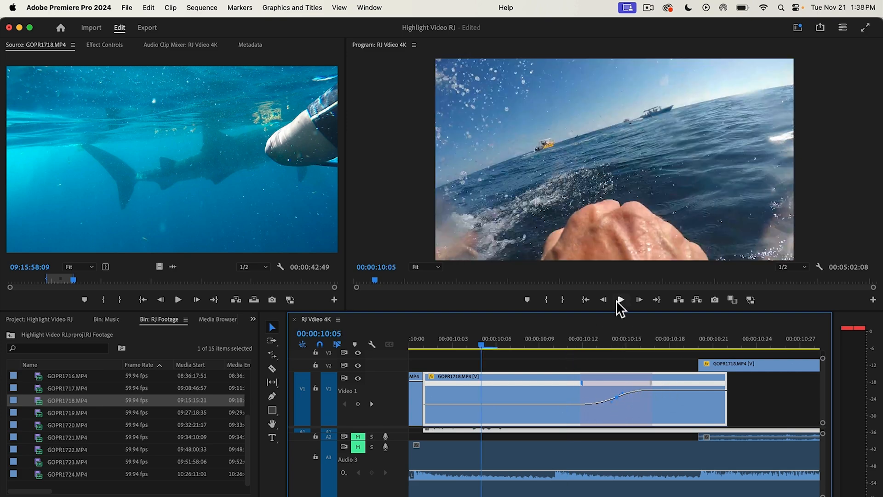
{"action": "left_click", "coordinate": [616, 300]}
{"action": "left_click_drag", "start_coordinate": [560, 345], "coordinate": [582, 361]}
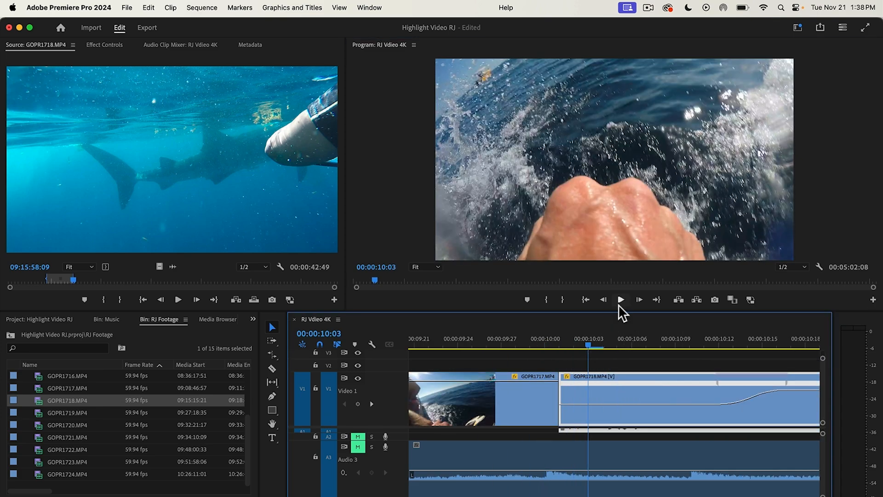
{"action": "left_click", "coordinate": [618, 304]}
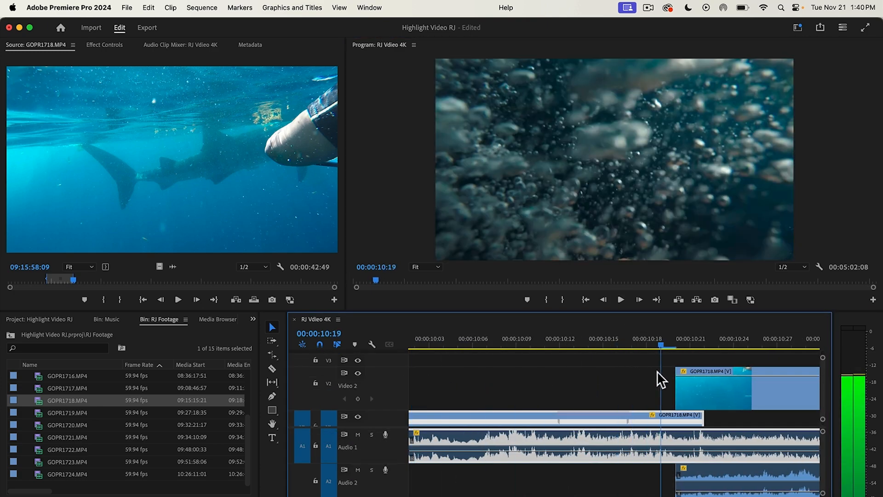
Step: Display the speed keyframes on the V2 GOPR1718 whale shark clip and add one at 00:00:12:10
{"action": "left_click_drag", "start_coordinate": [647, 372], "coordinate": [503, 372]}
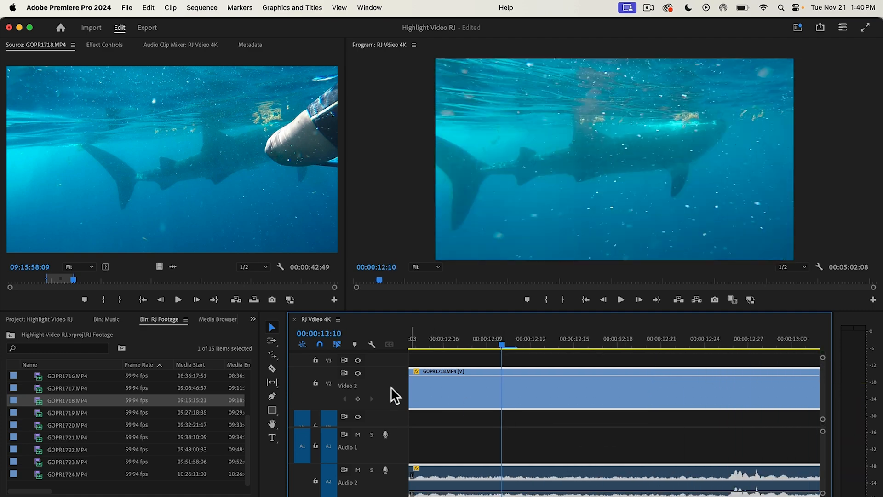
{"action": "right_click", "coordinate": [497, 400]}
{"action": "scroll", "coordinate": [529, 460], "scroll_direction": "down", "scroll_amount": 3}
{"action": "left_click", "coordinate": [754, 496]}
{"action": "left_click", "coordinate": [358, 398]}
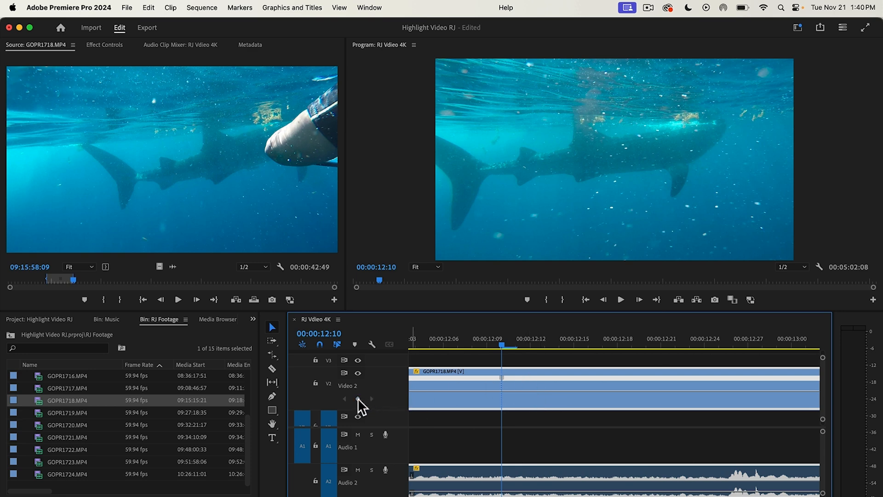
Step: Slow the V2 clip to about 46% after the keyframe, speed up its first part and spread the keyframe into a ramp
{"action": "left_click_drag", "start_coordinate": [533, 391], "coordinate": [533, 395]}
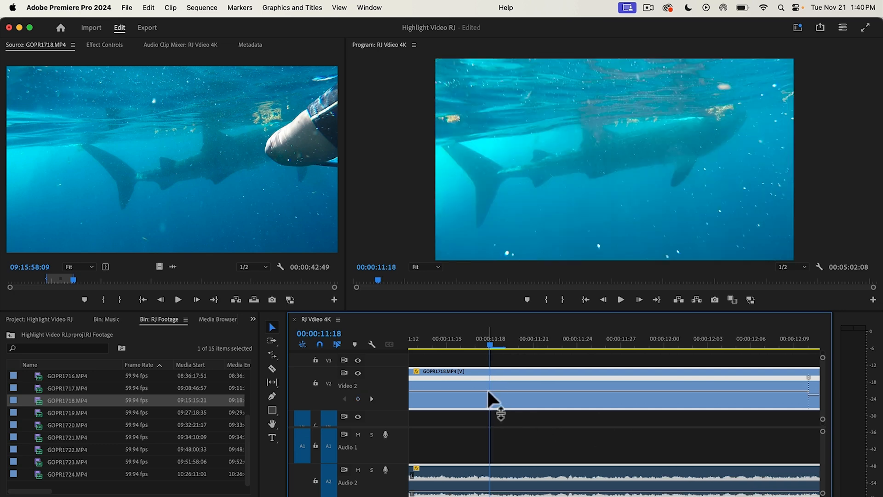
{"action": "left_click_drag", "start_coordinate": [489, 391], "coordinate": [490, 388]}
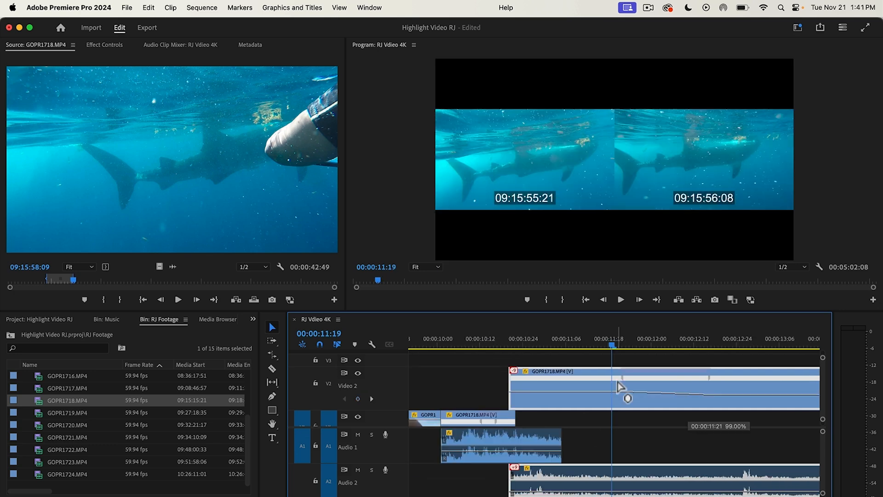
{"action": "left_click_drag", "start_coordinate": [621, 385], "coordinate": [666, 393]}
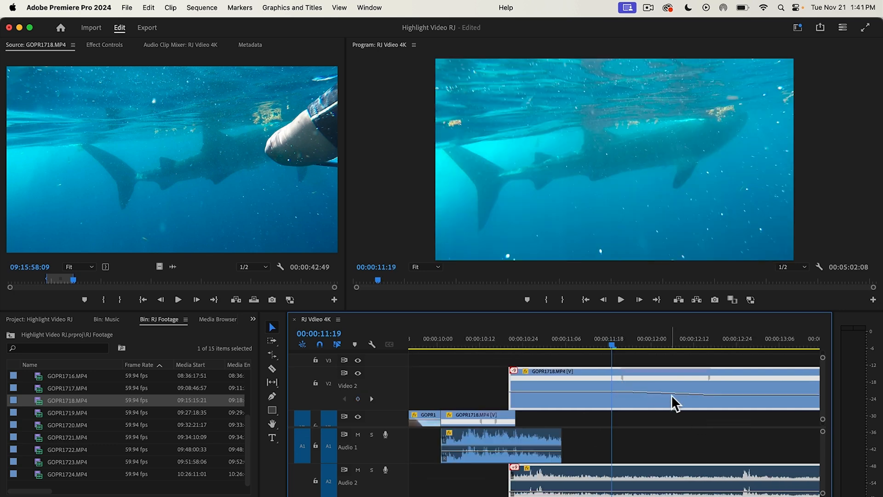
Step: Extend the end of the V1 GOPR1718 clip to about 00:00:11:17 so it overlaps beneath the V2 whale shark clip
{"action": "left_click", "coordinate": [709, 377]}
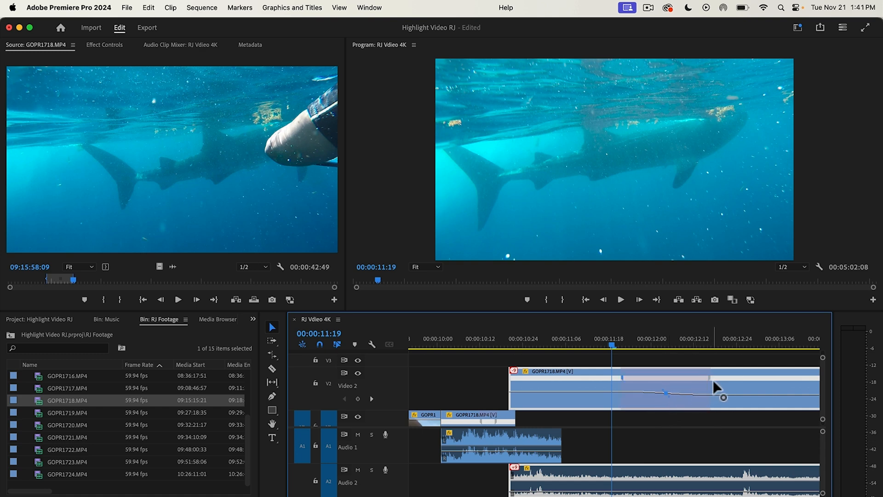
{"action": "left_click", "coordinate": [614, 343]}
{"action": "left_click_drag", "start_coordinate": [613, 342], "coordinate": [511, 368]}
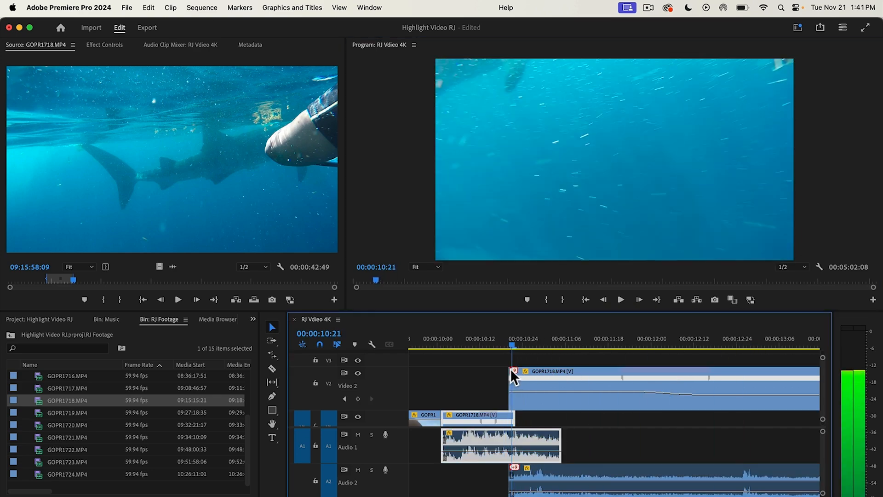
{"action": "left_click_drag", "start_coordinate": [513, 417], "coordinate": [604, 422]}
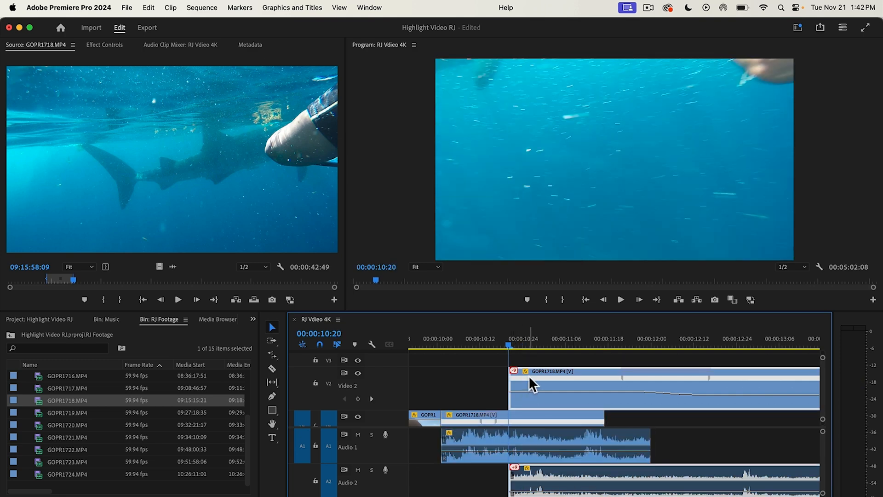
Step: Add a Cross Dissolve to the start of the V2 GOPR1718 clip at 00:00:10:20
{"action": "left_click_drag", "start_coordinate": [505, 341], "coordinate": [509, 358]}
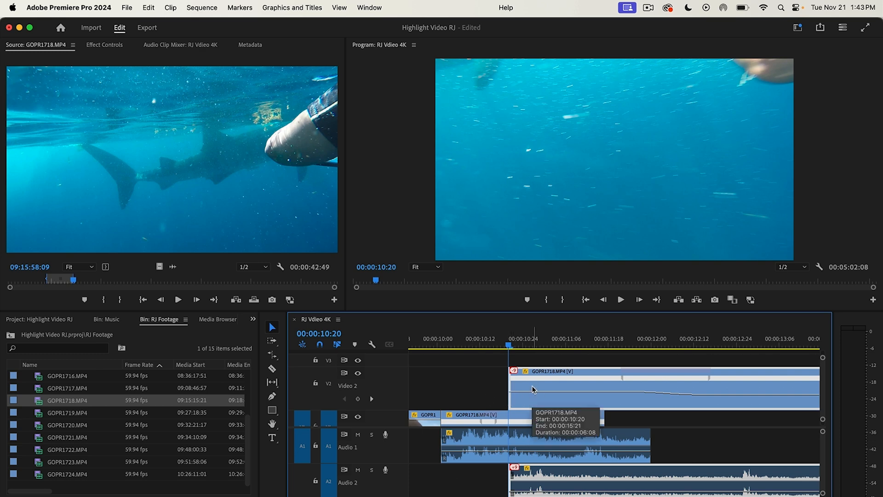
{"action": "key", "text": "super+d"}
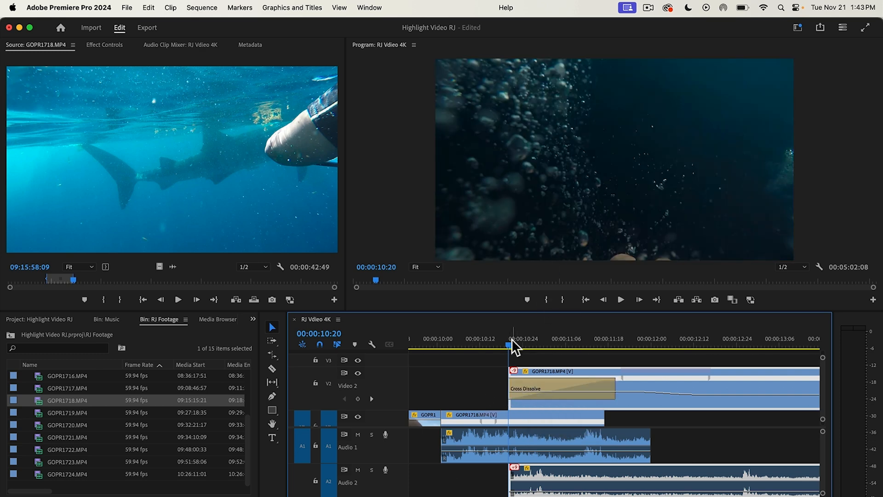
{"action": "left_click_drag", "start_coordinate": [510, 339], "coordinate": [544, 383]}
{"action": "left_click", "coordinate": [565, 385]}
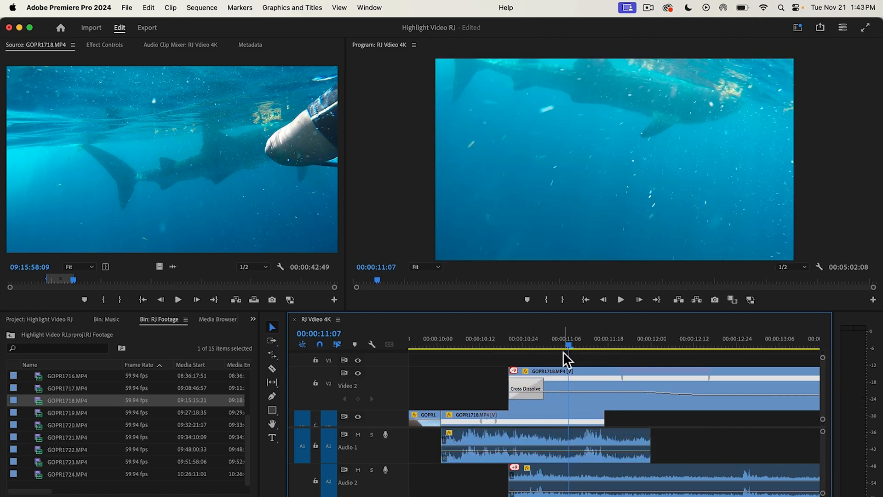
Step: Play the Cross Dissolve from the V1 clip into the V2 whale shark clip to check the transition
{"action": "left_click_drag", "start_coordinate": [565, 351], "coordinate": [495, 354]}
{"action": "left_click", "coordinate": [621, 300]}
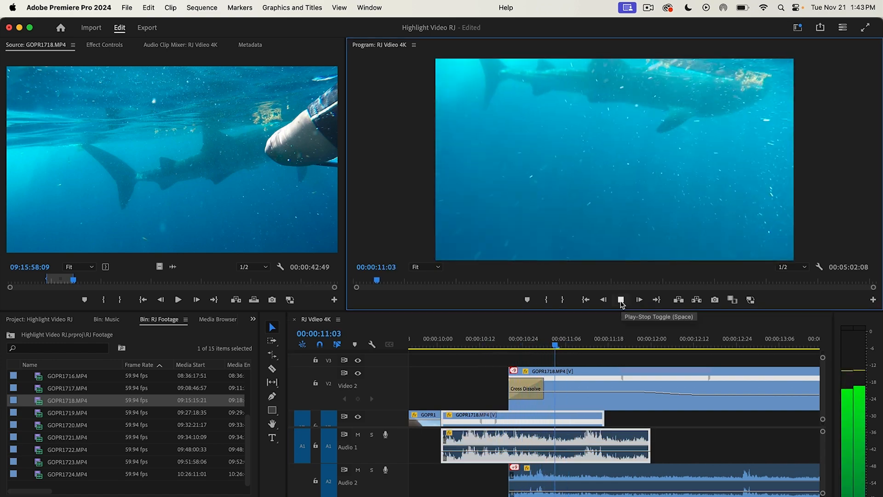
{"action": "left_click", "coordinate": [621, 301]}
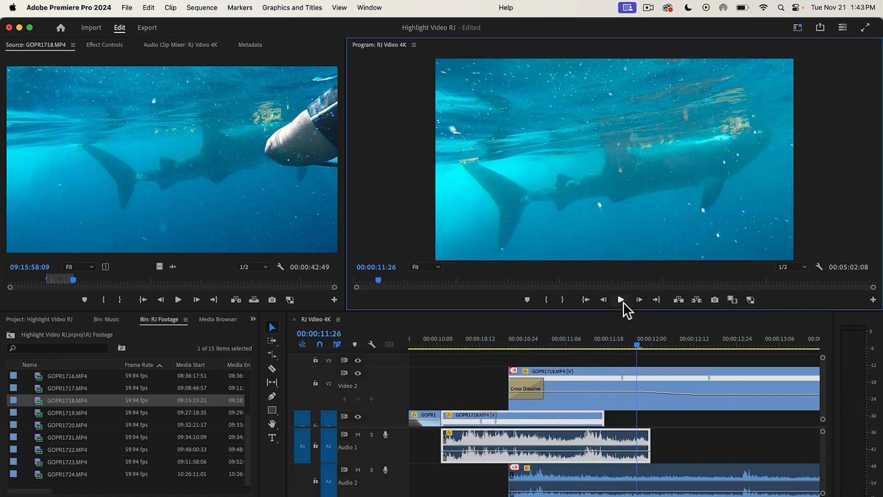
Step: Remove the Cross Dissolve from the start of the V2 GOPR1718 clip, with the effect settings displayed
{"action": "left_click_drag", "start_coordinate": [646, 352], "coordinate": [556, 368]}
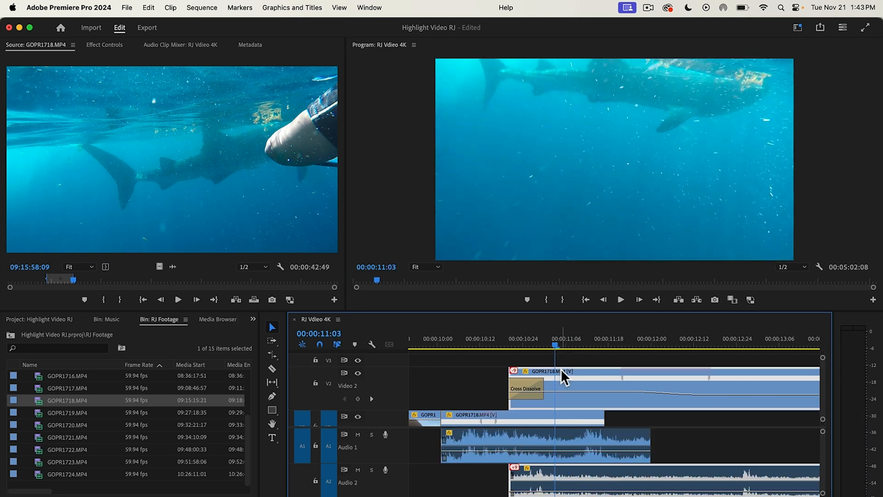
{"action": "left_click", "coordinate": [105, 45]}
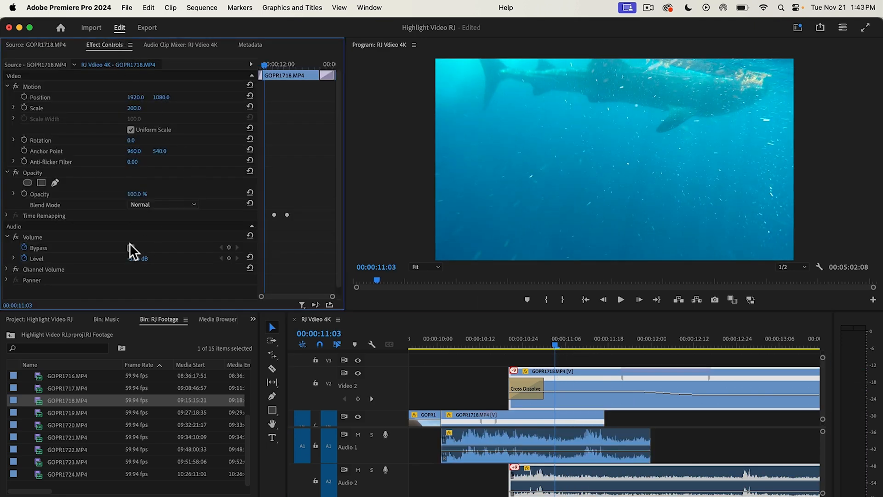
{"action": "left_click", "coordinate": [541, 386]}
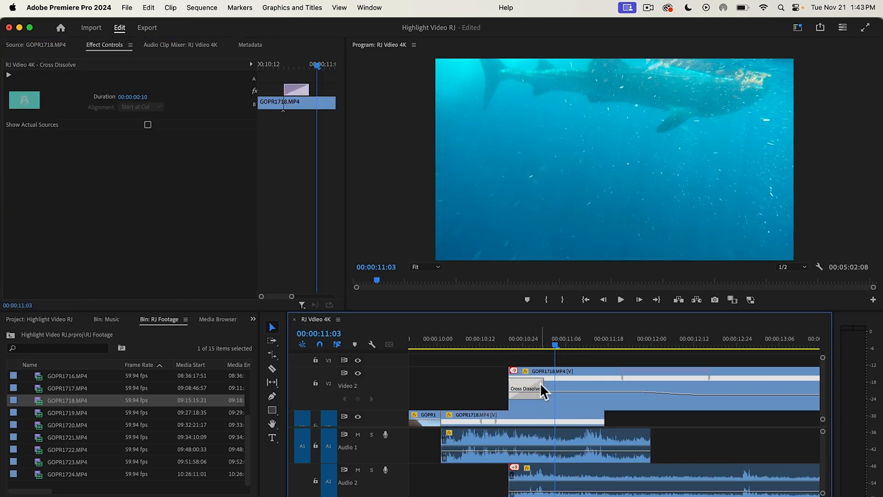
{"action": "key", "text": "Delete"}
Step: Keyframe the V2 clip's opacity from 0% at 00:00:10:20 to 100% at 00:00:11:05 as a manual fade-in
{"action": "left_click_drag", "start_coordinate": [548, 347], "coordinate": [559, 360]}
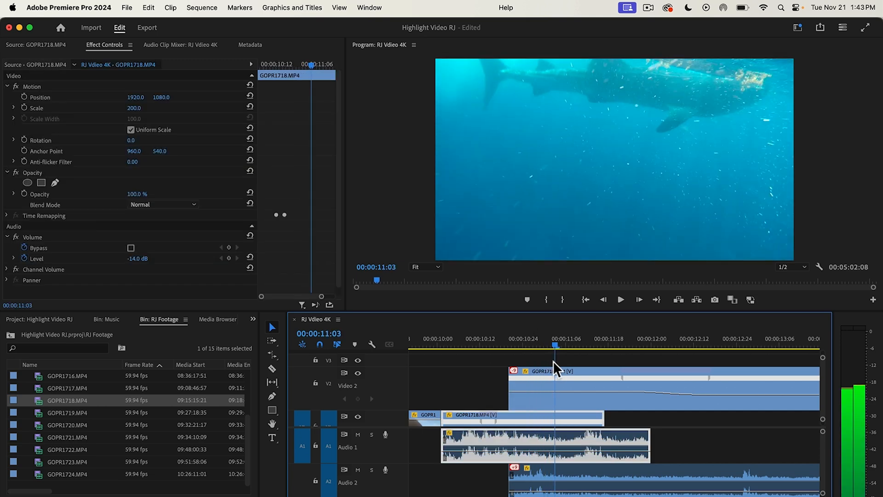
{"action": "left_click", "coordinate": [555, 373]}
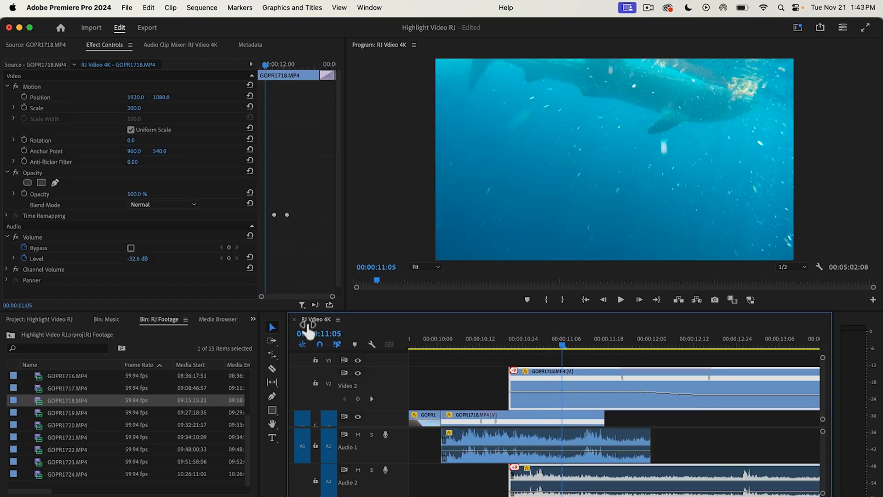
{"action": "left_click", "coordinate": [22, 193]}
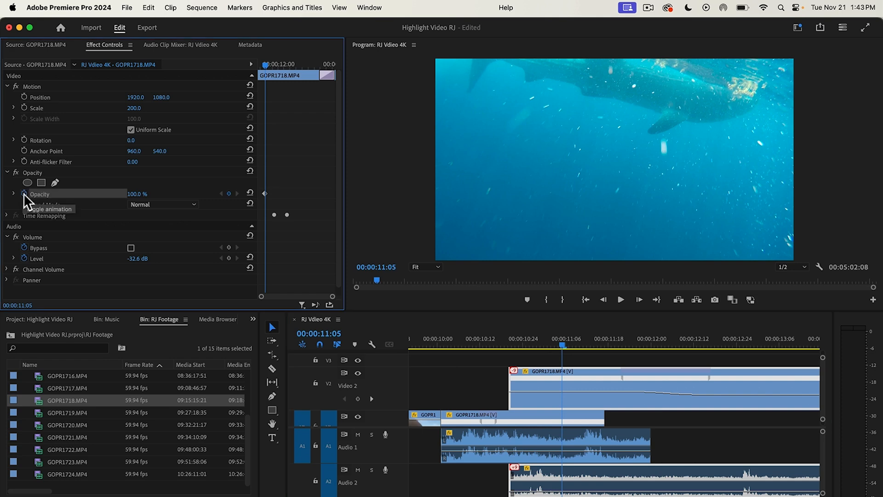
{"action": "left_click_drag", "start_coordinate": [559, 340], "coordinate": [510, 352]}
{"action": "left_click", "coordinate": [527, 379]}
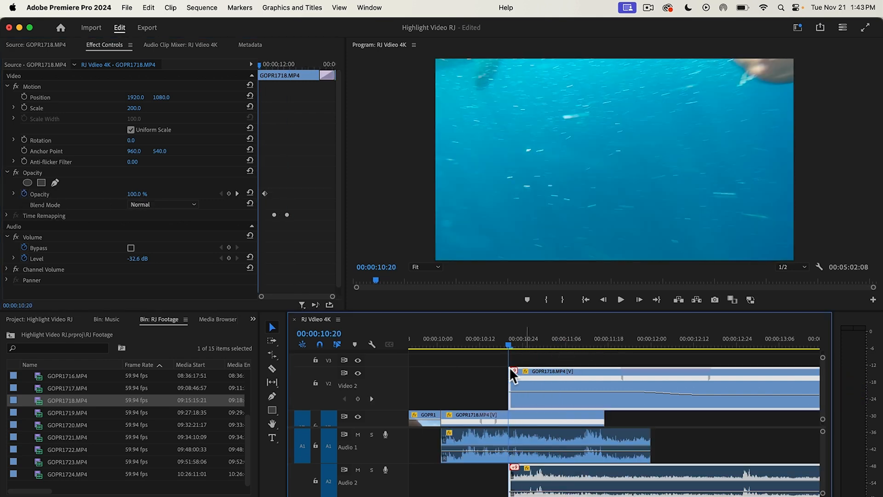
{"action": "left_click_drag", "start_coordinate": [138, 194], "coordinate": [89, 194]}
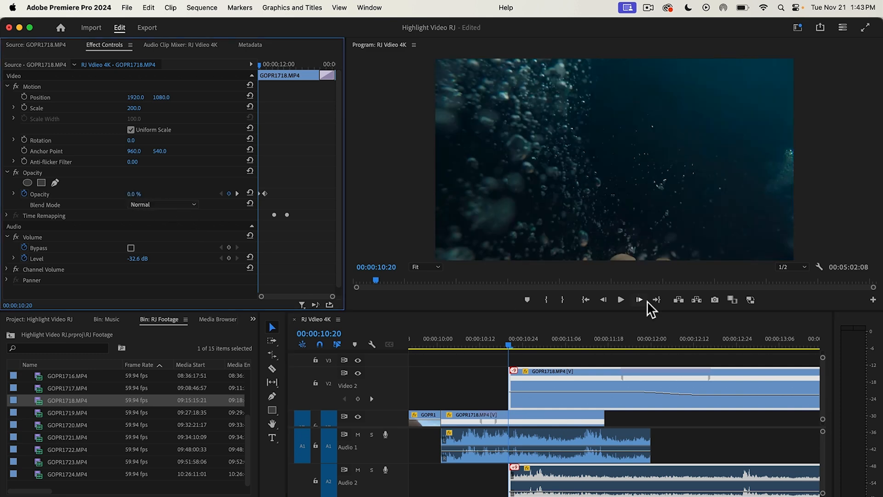
Step: Check the opacity fade-in on the V2 clip by moving through it from 00:00:10:20 frame by frame
{"action": "left_click", "coordinate": [644, 301]}
{"action": "left_click", "coordinate": [645, 302]}
{"action": "left_click", "coordinate": [645, 302]}
{"action": "left_click", "coordinate": [645, 301]}
{"action": "left_click", "coordinate": [639, 299]}
{"action": "left_click", "coordinate": [640, 300]}
{"action": "left_click", "coordinate": [639, 299]}
{"action": "left_click", "coordinate": [639, 299]}
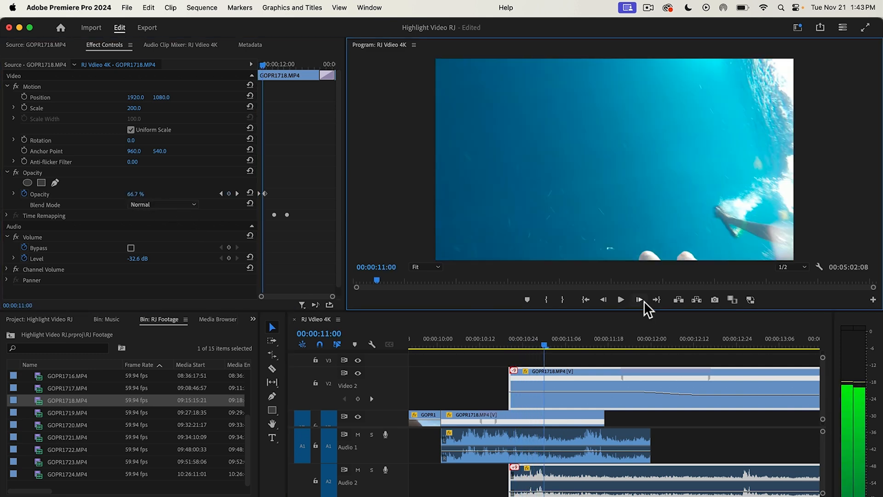
{"action": "left_click", "coordinate": [640, 299]}
{"action": "left_click", "coordinate": [640, 299]}
{"action": "left_click", "coordinate": [639, 299]}
{"action": "left_click", "coordinate": [639, 300]}
{"action": "left_click", "coordinate": [644, 301]}
{"action": "left_click", "coordinate": [644, 302]}
{"action": "left_click", "coordinate": [644, 301]}
{"action": "left_click", "coordinate": [644, 301]}
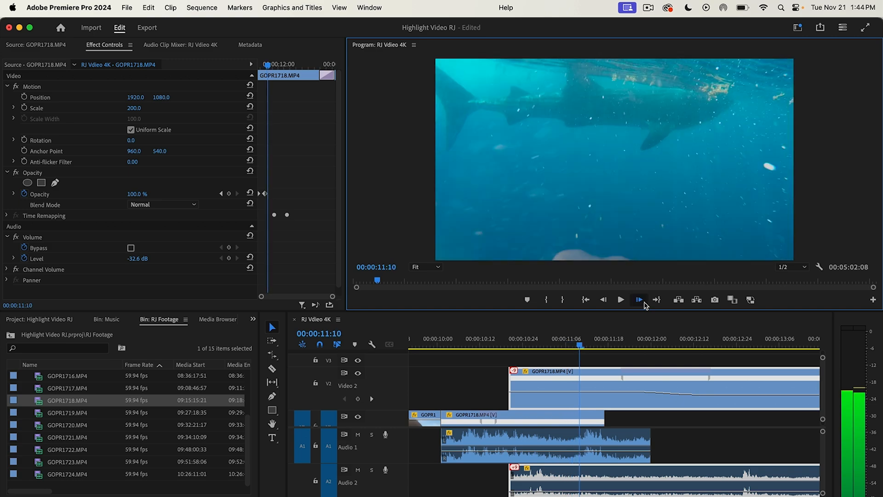
{"action": "left_click", "coordinate": [644, 301]}
{"action": "left_click", "coordinate": [644, 301]}
{"action": "left_click", "coordinate": [644, 301]}
{"action": "left_click", "coordinate": [644, 302]}
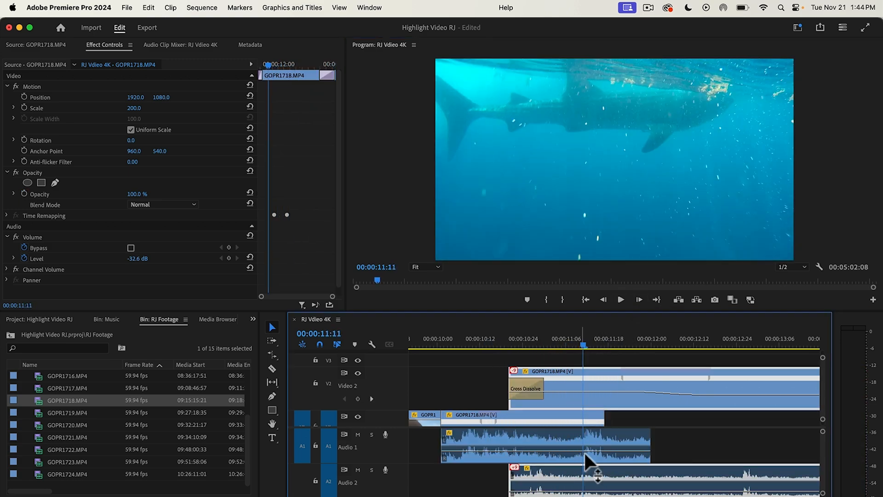
Step: Add volume keyframes at 00:00:11:11 and 00:00:11:24 on the Audio 1 GOPR1718 clip and lower the second to fade it out
{"action": "left_click", "coordinate": [575, 456]}
{"action": "left_click_drag", "start_coordinate": [396, 463], "coordinate": [388, 476]}
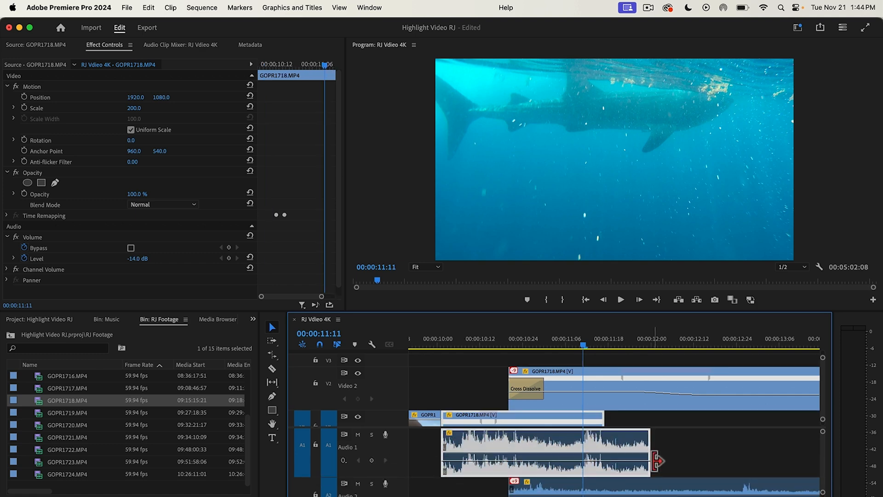
{"action": "left_click", "coordinate": [373, 459]}
{"action": "left_click_drag", "start_coordinate": [583, 343], "coordinate": [631, 354]}
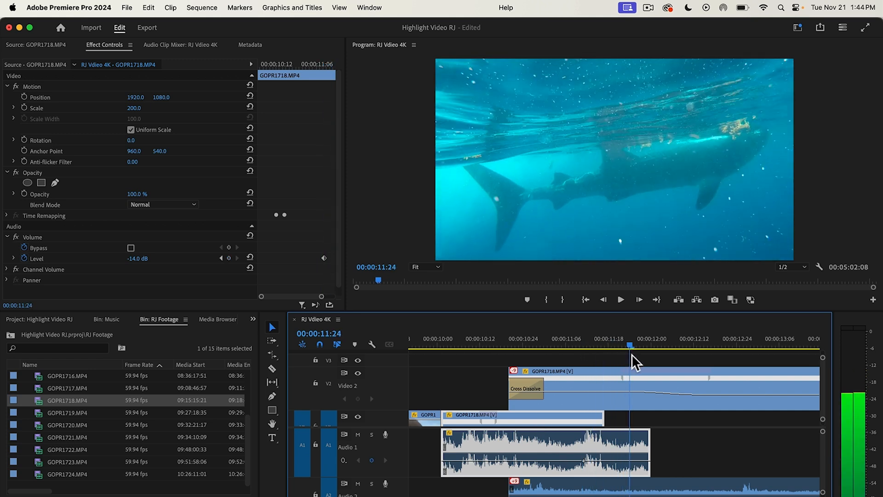
{"action": "left_click", "coordinate": [370, 459]}
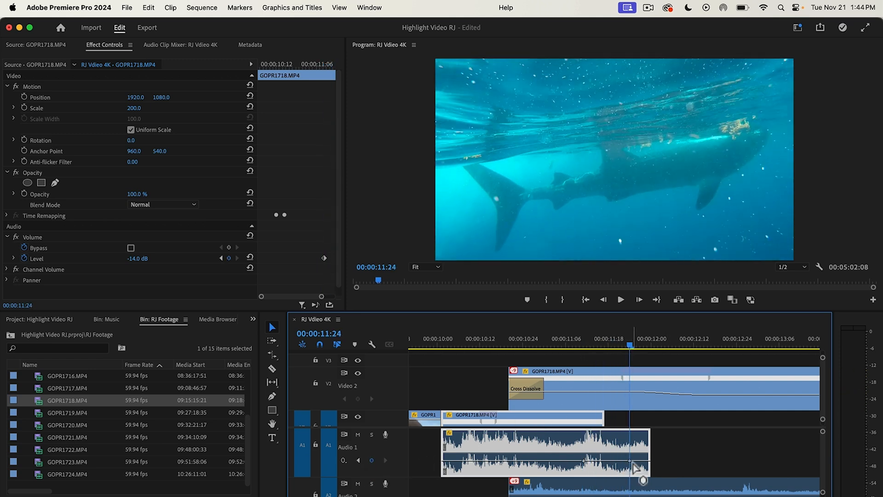
{"action": "left_click_drag", "start_coordinate": [630, 461], "coordinate": [629, 473]}
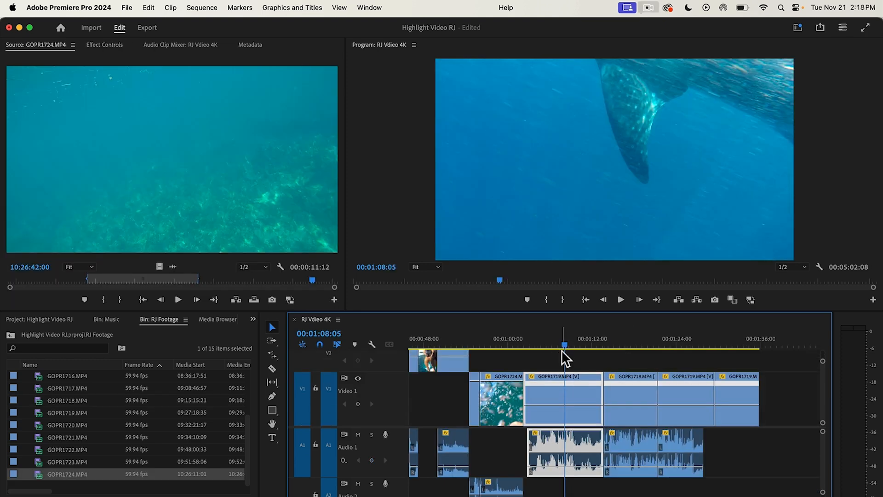
Step: Reverse the speed of the V1 GOPR1719 clip around 00:01:05:25, keeping it at 100%, and preview the reversed footage
{"action": "mouse_move", "coordinate": [562, 349]}
{"action": "left_mouse_down"}
{"action": "mouse_move", "coordinate": [576, 346]}
{"action": "mouse_move", "coordinate": [548, 350]}
{"action": "left_mouse_up"}
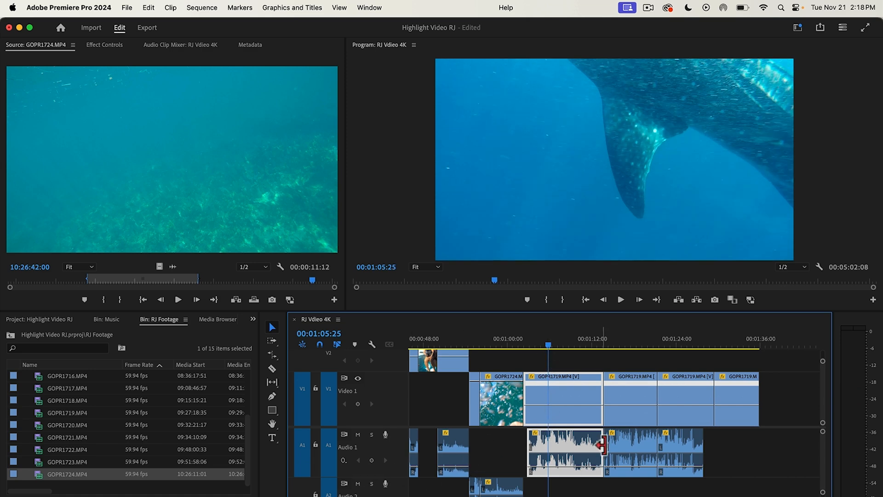
{"action": "right_click", "coordinate": [558, 386]}
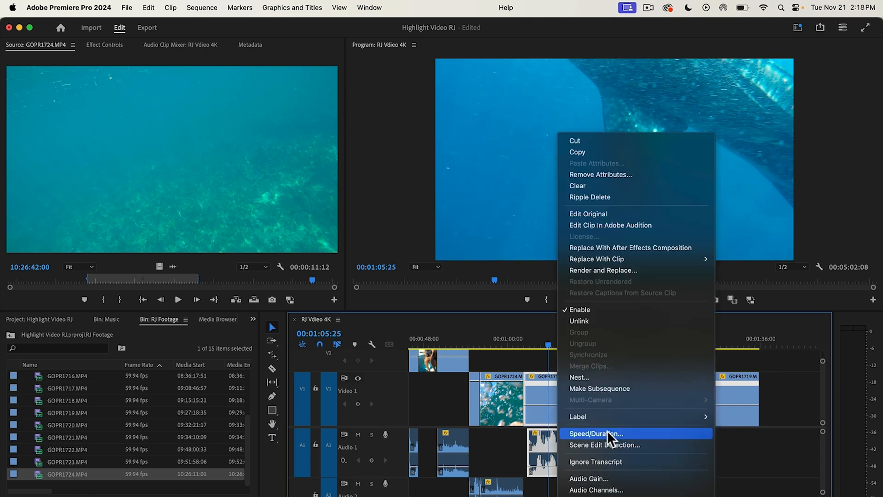
{"action": "left_click", "coordinate": [608, 430]}
{"action": "left_click", "coordinate": [391, 278]}
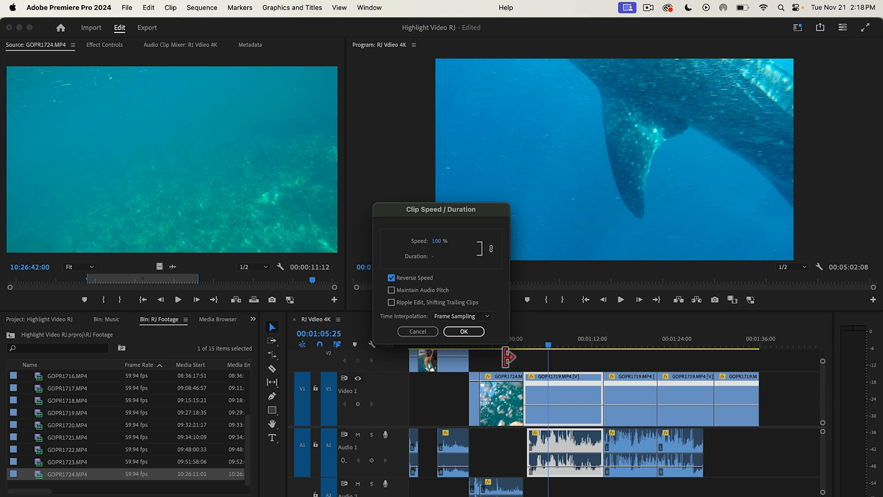
{"action": "left_click", "coordinate": [475, 332]}
{"action": "mouse_move", "coordinate": [549, 349]}
{"action": "left_mouse_down"}
{"action": "mouse_move", "coordinate": [528, 351]}
{"action": "mouse_move", "coordinate": [550, 351]}
{"action": "left_mouse_up"}
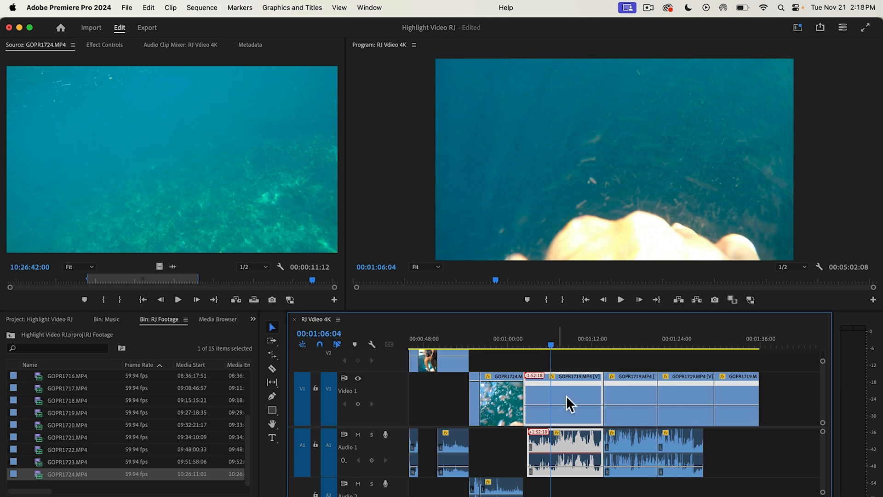
Step: Turn on Maintain Audio Pitch in the speed and duration settings of the reversed GOPR1719 clip
{"action": "right_click", "coordinate": [564, 396]}
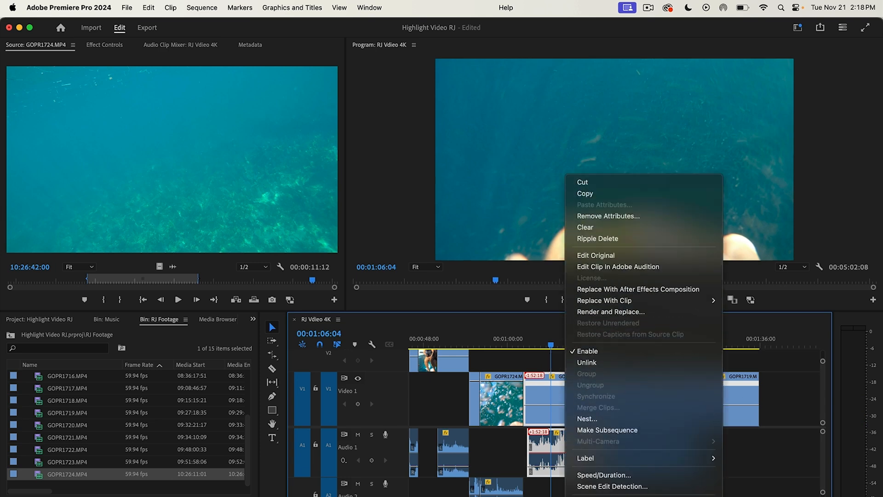
{"action": "left_click", "coordinate": [604, 352]}
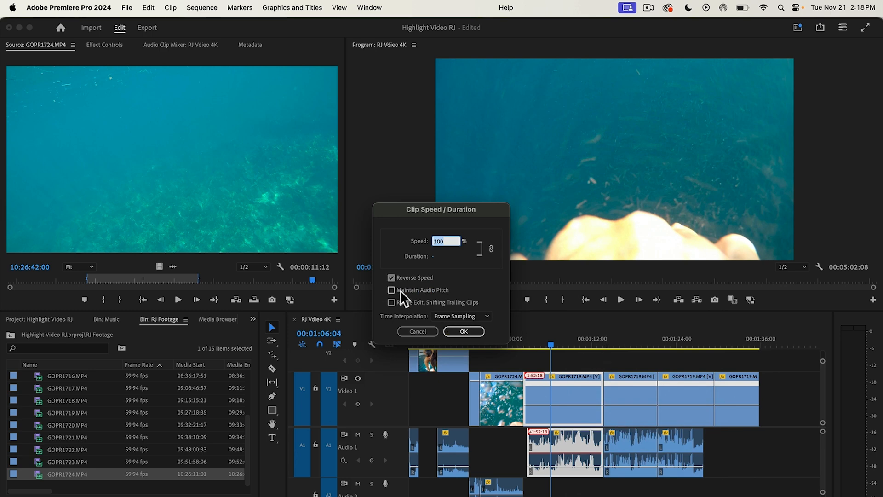
{"action": "left_click", "coordinate": [394, 290]}
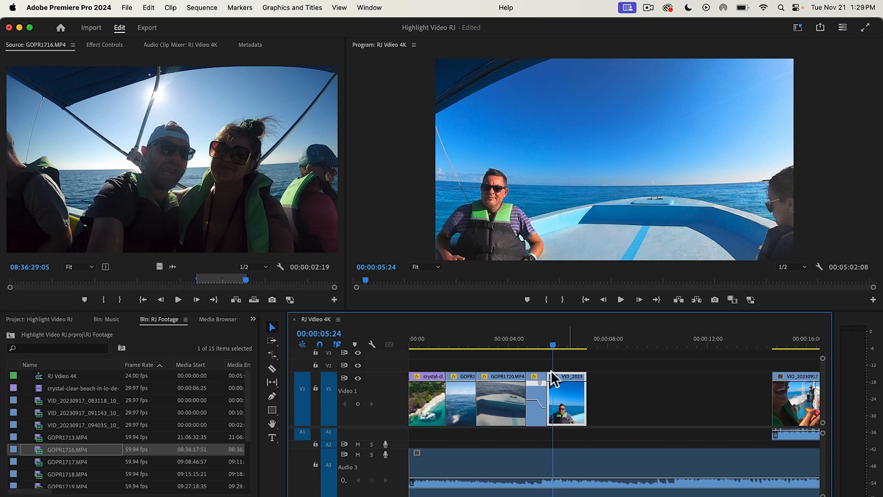
Step: Scale the VID_20230917_083118 boat clip at 00:00:05:24 to 172 and position it at 1350, 1175 to reframe on the bow
{"action": "left_click", "coordinate": [122, 46]}
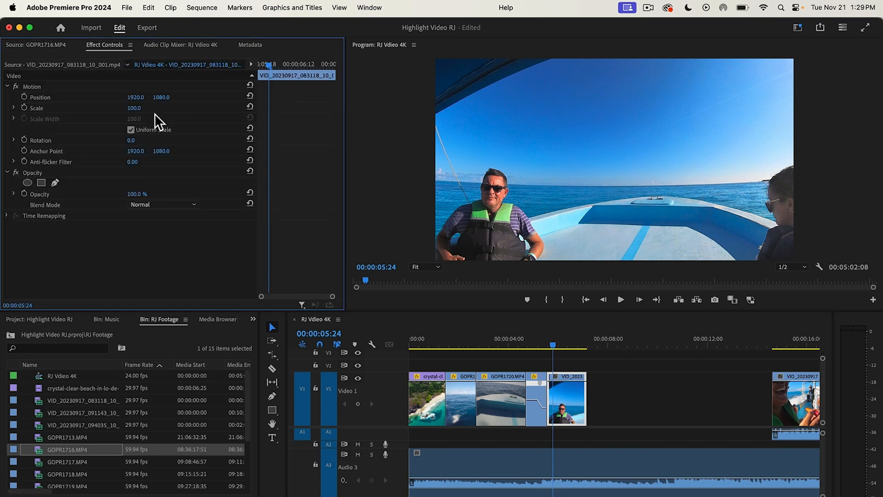
{"action": "left_click_drag", "start_coordinate": [134, 108], "coordinate": [206, 98]}
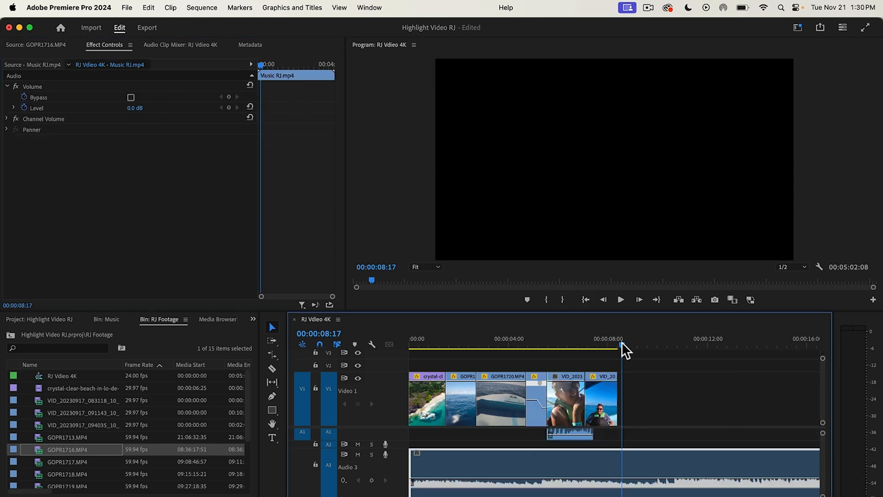
{"action": "left_click_drag", "start_coordinate": [622, 341], "coordinate": [619, 343]}
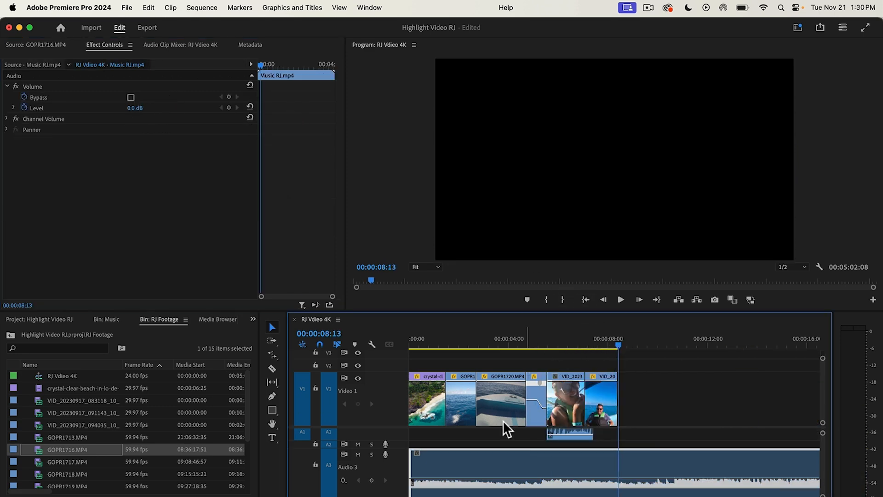
{"action": "key", "text": "minus"}
{"action": "key", "text": "minus"}
{"action": "key", "text": "minus"}
{"action": "key", "text": "minus"}
{"action": "key", "text": "equal"}
{"action": "key", "text": "equal"}
{"action": "key", "text": "equal"}
{"action": "key", "text": "equal"}
{"action": "key", "text": "equal"}
{"action": "key", "text": "equal"}
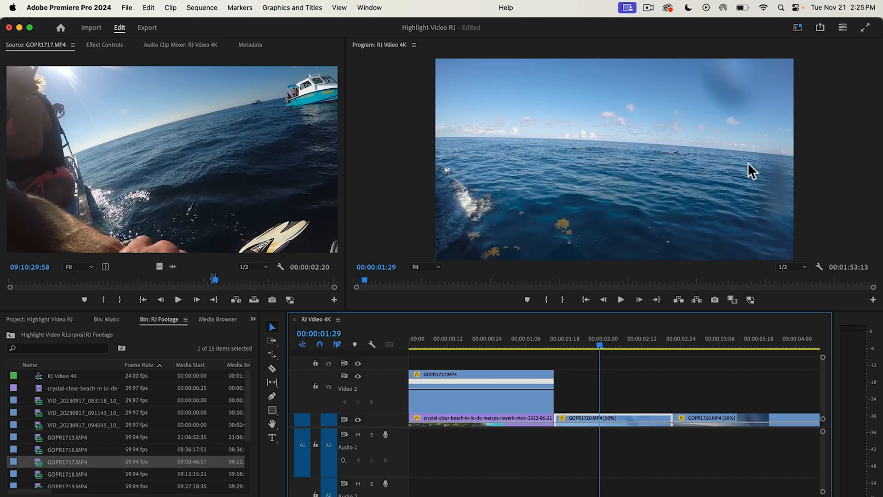
Step: Scale the first GOPR1720 clip on V1 to 333 and adjust its horizontal position to frame the dolphins
{"action": "left_click", "coordinate": [101, 46]}
{"action": "left_click_drag", "start_coordinate": [137, 113], "coordinate": [183, 113]}
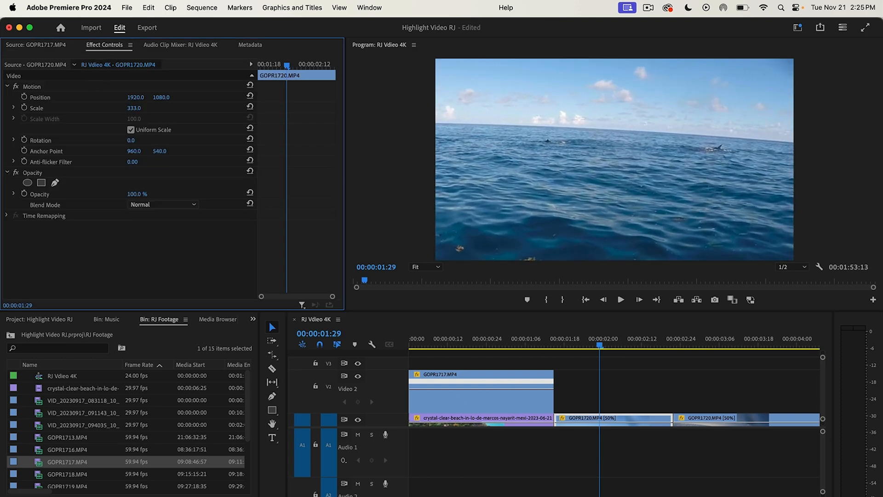
{"action": "left_click", "coordinate": [570, 346]}
{"action": "left_click_drag", "start_coordinate": [129, 97], "coordinate": [156, 98]}
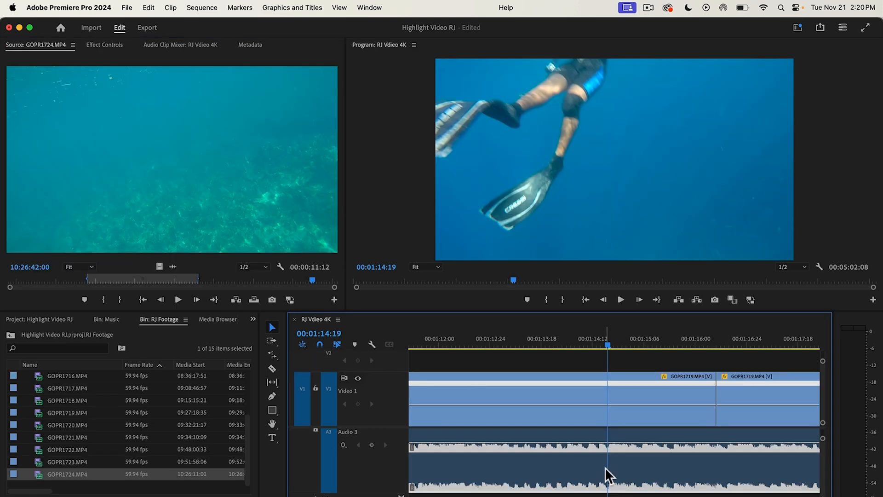
Step: Split the Audio 3 music at 00:01:14:19, select its second part and go to about 00:03:48:01 near the song's end
{"action": "key", "text": "super+k"}
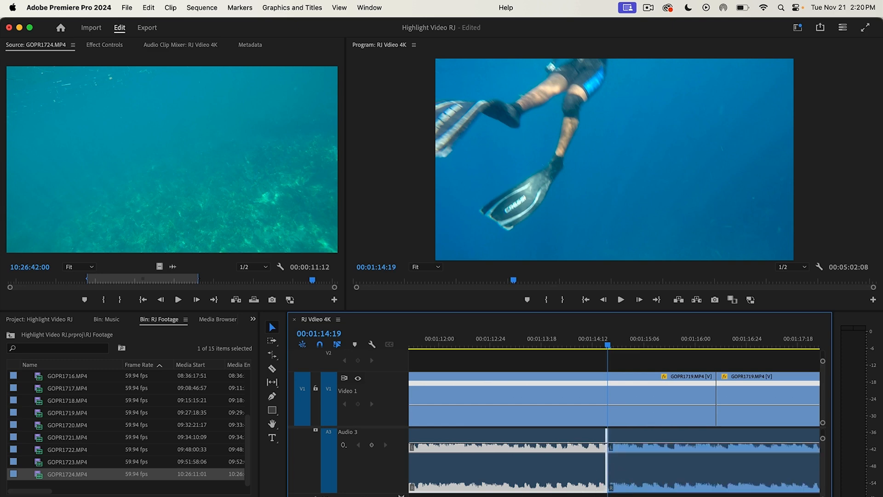
{"action": "key", "text": "minus"}
{"action": "key", "text": "minus"}
{"action": "key", "text": "minus"}
{"action": "key", "text": "minus"}
{"action": "key", "text": "minus"}
{"action": "key", "text": "minus"}
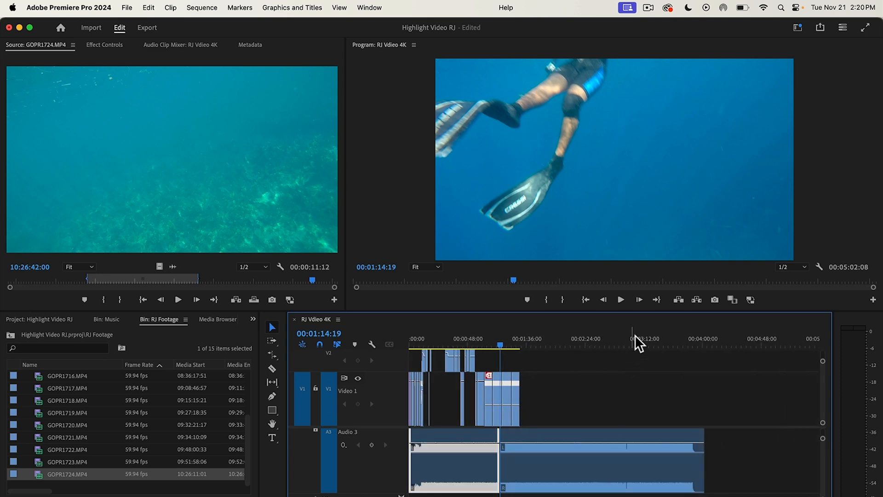
{"action": "left_click", "coordinate": [689, 338]}
{"action": "left_click", "coordinate": [688, 432]}
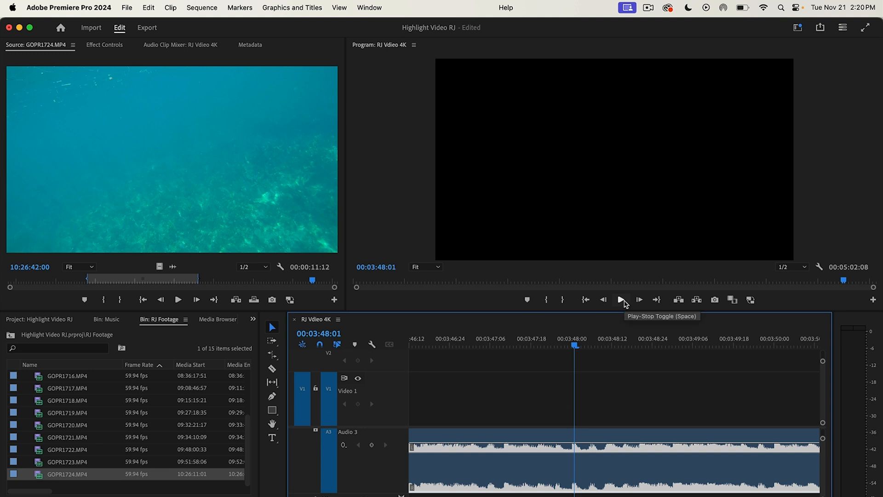
Step: Split the Audio 3 music at 00:03:50:25 near the song's end and delete the section before the cut
{"action": "key", "text": "super+k"}
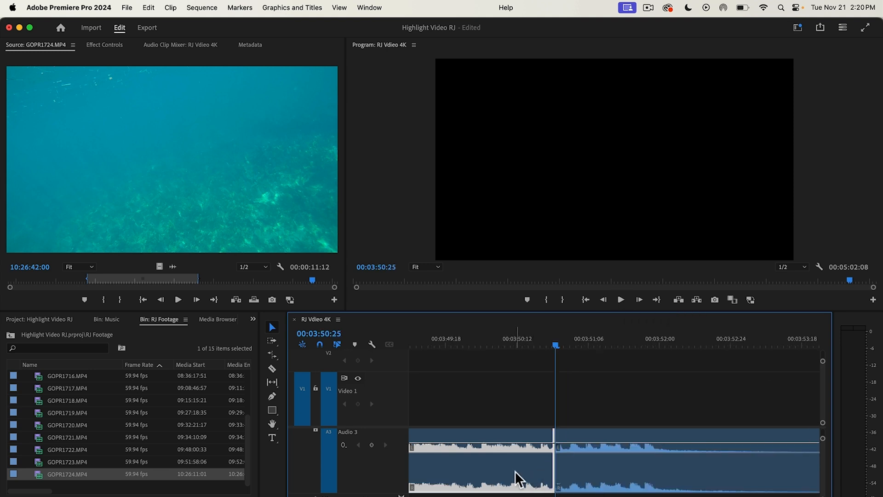
{"action": "left_click", "coordinate": [515, 471]}
{"action": "key", "text": "Delete"}
Step: Move the remaining ending piece of the music onto Audio 4 so it overlaps the end of the Audio 3 music
{"action": "left_click", "coordinate": [570, 479]}
{"action": "key", "text": "backslash"}
{"action": "left_click_drag", "start_coordinate": [605, 465], "coordinate": [479, 471]}
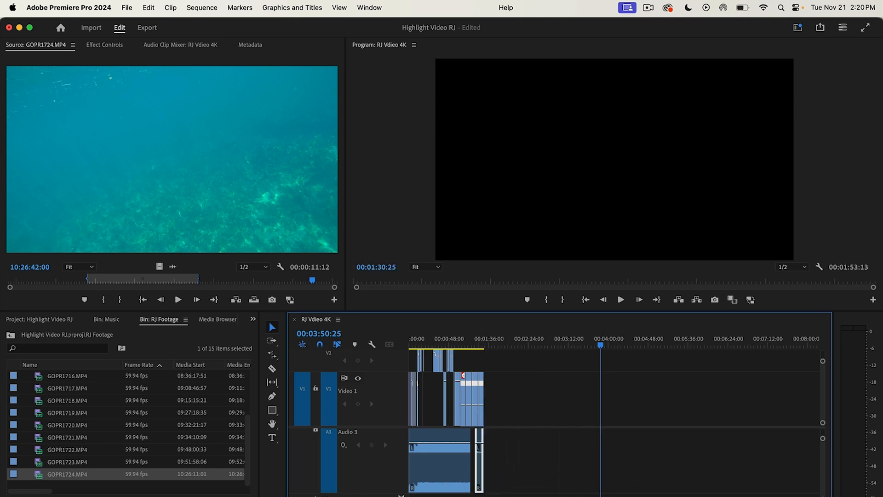
{"action": "key", "text": "equal"}
{"action": "key", "text": "equal"}
{"action": "key", "text": "equal"}
{"action": "key", "text": "equal"}
{"action": "scroll", "coordinate": [615, 414], "scroll_direction": "left", "scroll_amount": 7}
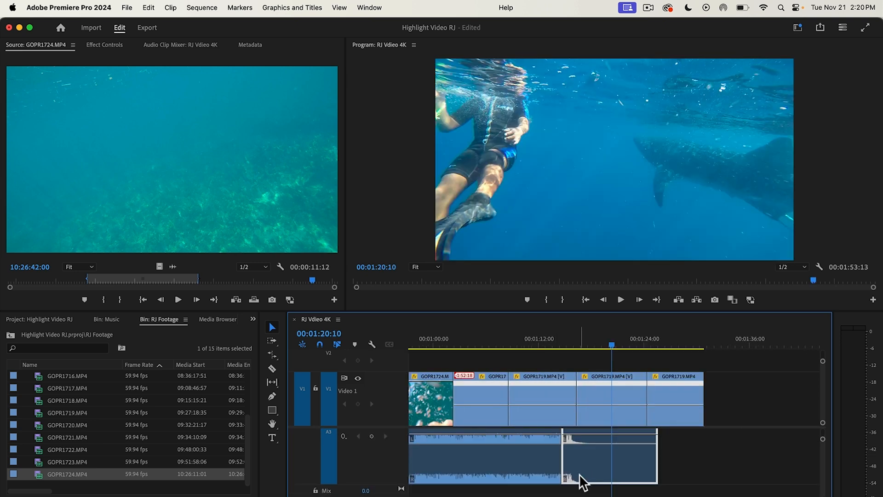
{"action": "left_click_drag", "start_coordinate": [581, 477], "coordinate": [583, 494]}
{"action": "scroll", "coordinate": [606, 463], "scroll_direction": "down", "scroll_amount": 5}
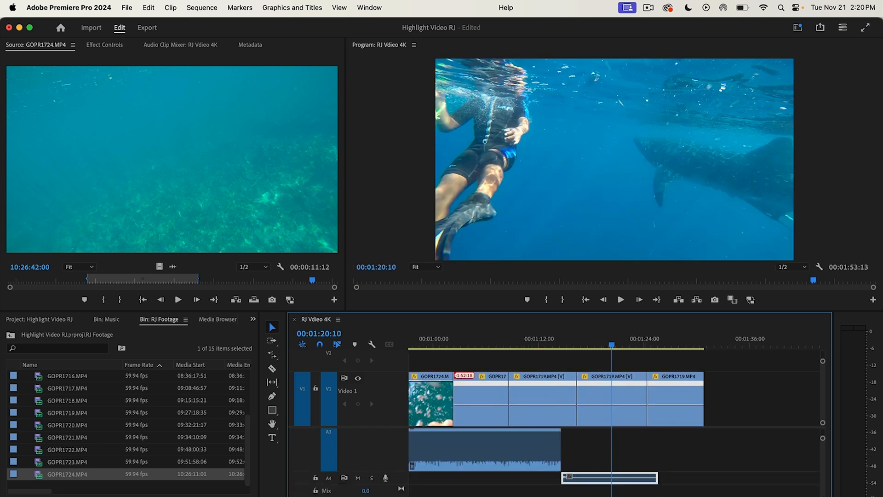
Step: Shift the music ending on Audio 4 earlier to about 00:01:13:15 to line up its beats with the Audio 3 music
{"action": "key", "text": "equal"}
{"action": "key", "text": "equal"}
{"action": "left_click_drag", "start_coordinate": [604, 349], "coordinate": [446, 382]}
{"action": "key", "text": "Left"}
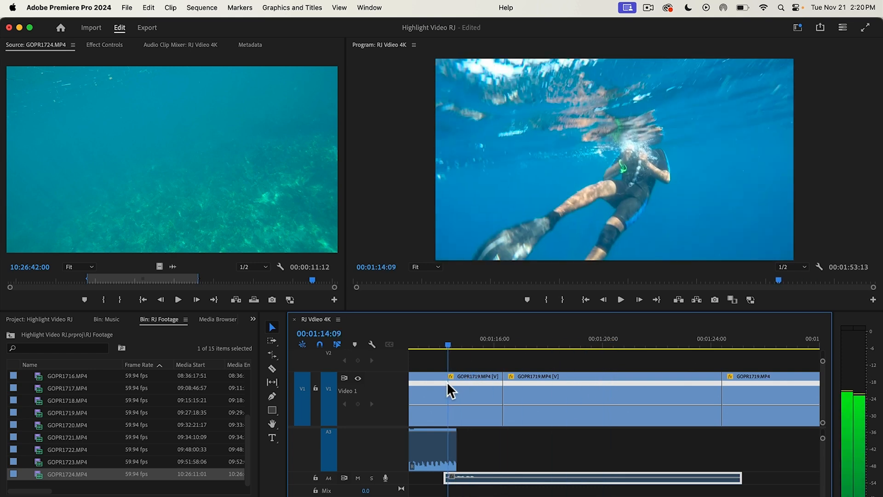
{"action": "key", "text": "equal"}
{"action": "key", "text": "equal"}
{"action": "key", "text": "equal"}
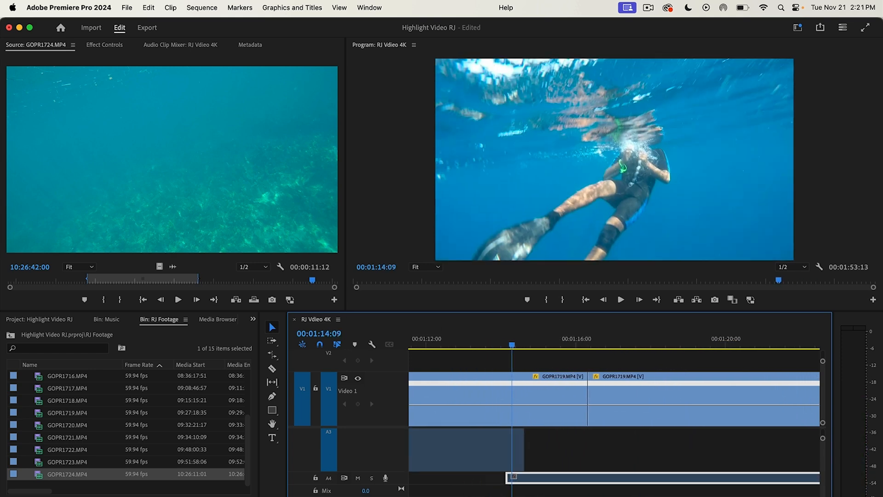
{"action": "key", "text": "equal"}
{"action": "key", "text": "equal"}
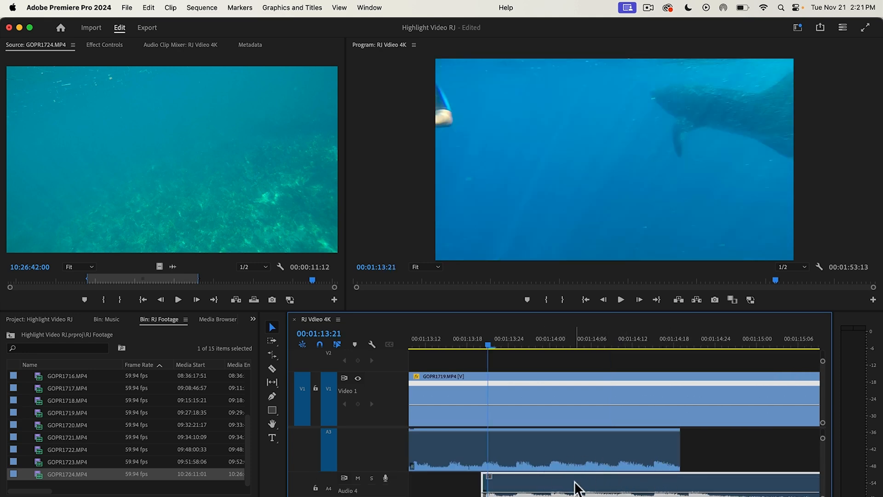
{"action": "left_click_drag", "start_coordinate": [574, 484], "coordinate": [604, 480]}
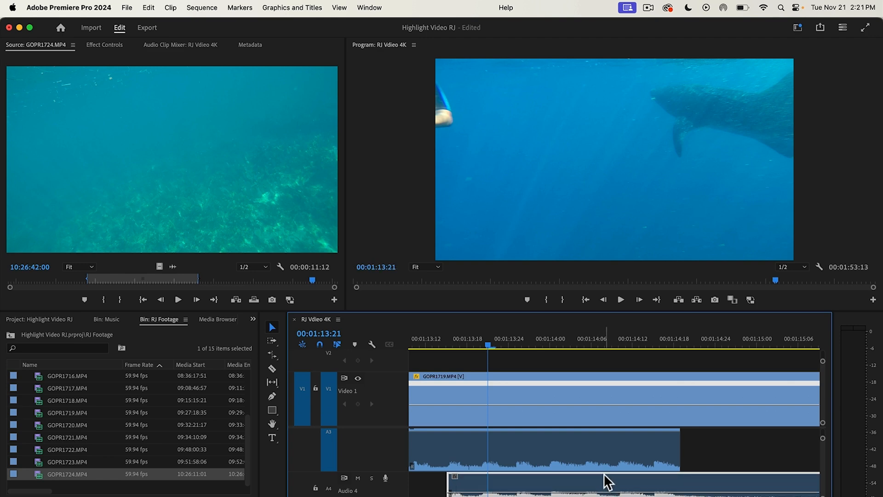
{"action": "key", "text": "equal"}
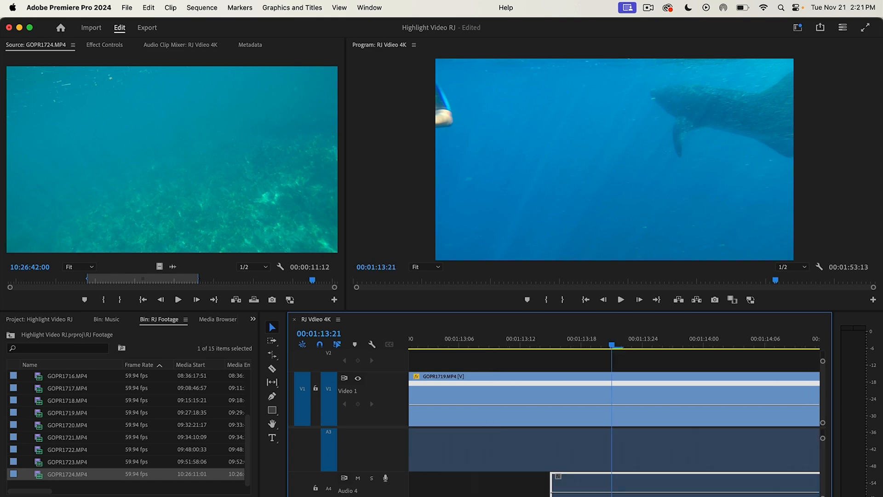
{"action": "scroll", "coordinate": [628, 493], "scroll_direction": "down", "scroll_amount": 3}
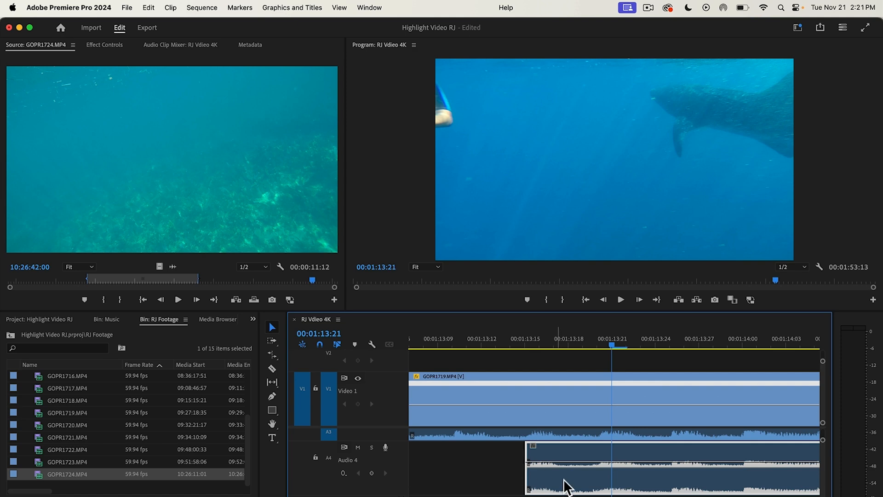
Step: Fade out the end of the Audio 3 music with volume keyframes from 00:01:13:17 to about 00:01:14:15
{"action": "left_click_drag", "start_coordinate": [615, 345], "coordinate": [782, 382]}
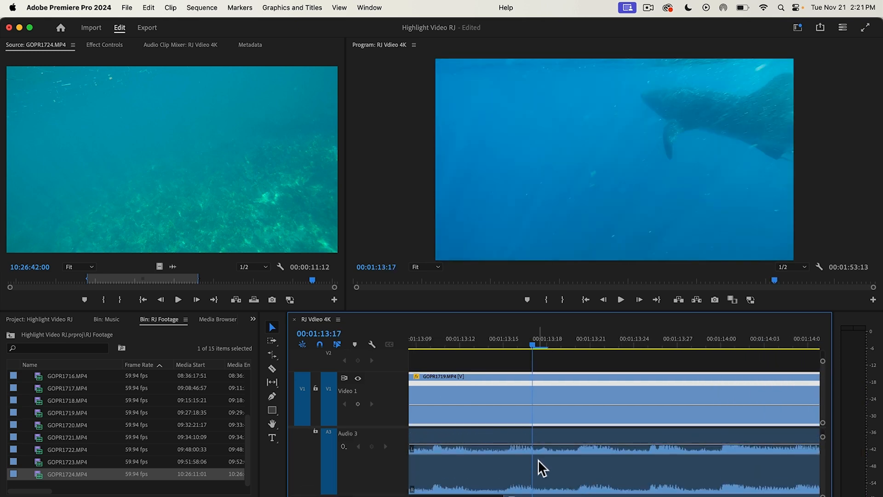
{"action": "left_click", "coordinate": [538, 460]}
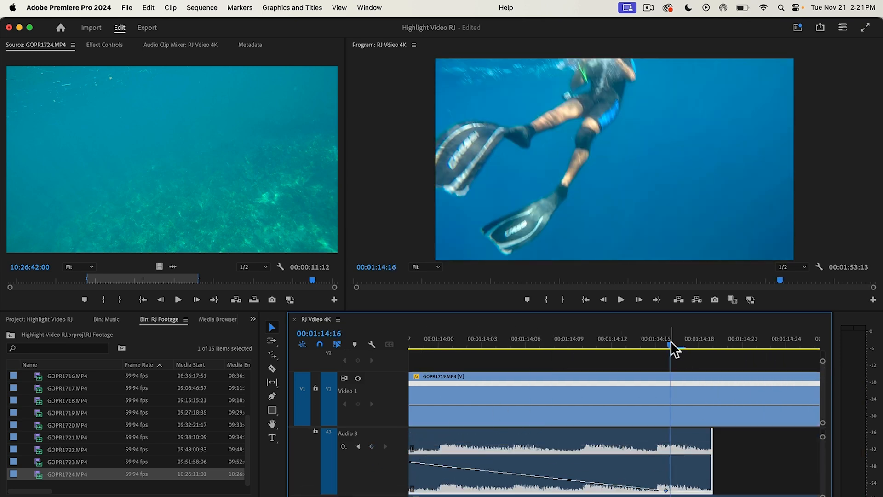
{"action": "left_click_drag", "start_coordinate": [670, 345], "coordinate": [450, 402]}
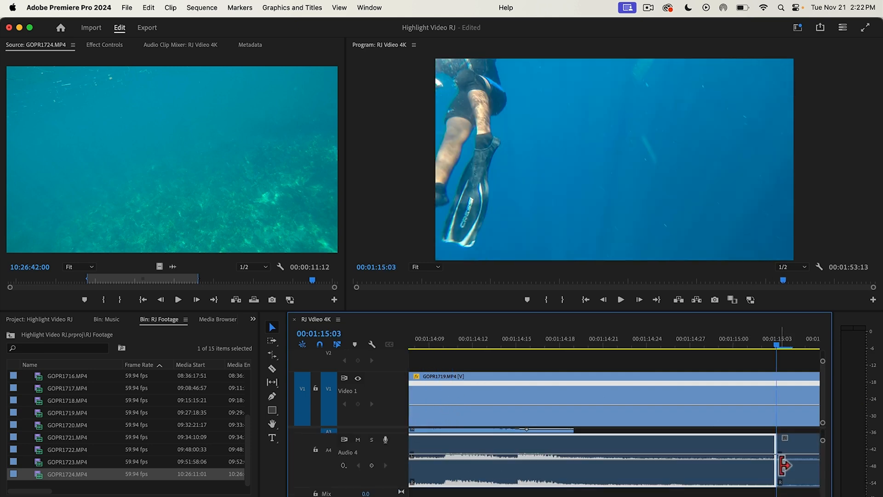
Step: Cut the footage where the music ends and delete the excess after the cut
{"action": "left_click", "coordinate": [775, 417]}
{"action": "key", "text": "super+k"}
{"action": "left_click", "coordinate": [796, 390]}
{"action": "key", "text": "Delete"}
{"action": "left_click", "coordinate": [796, 478]}
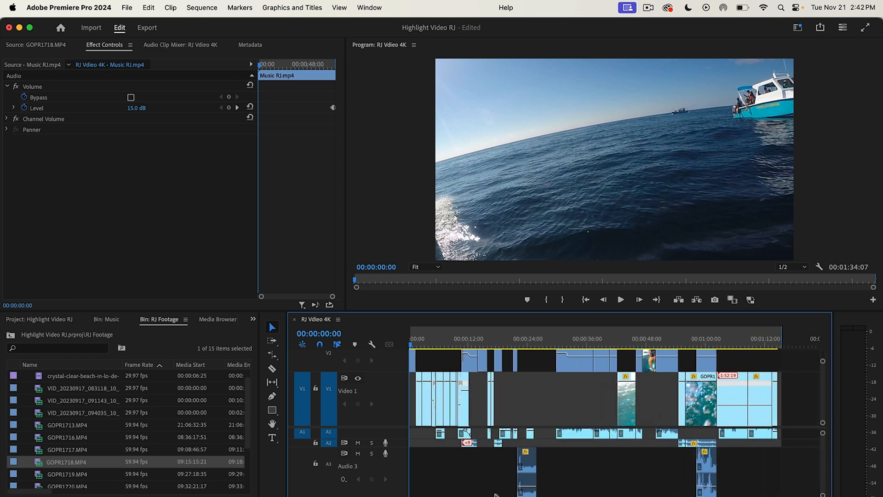
Step: Use Match Frame on the opening GOPR1717 clip on V2 to load its source footage at 00:00:00:00
{"action": "scroll", "coordinate": [604, 465], "scroll_direction": "up", "scroll_amount": 3}
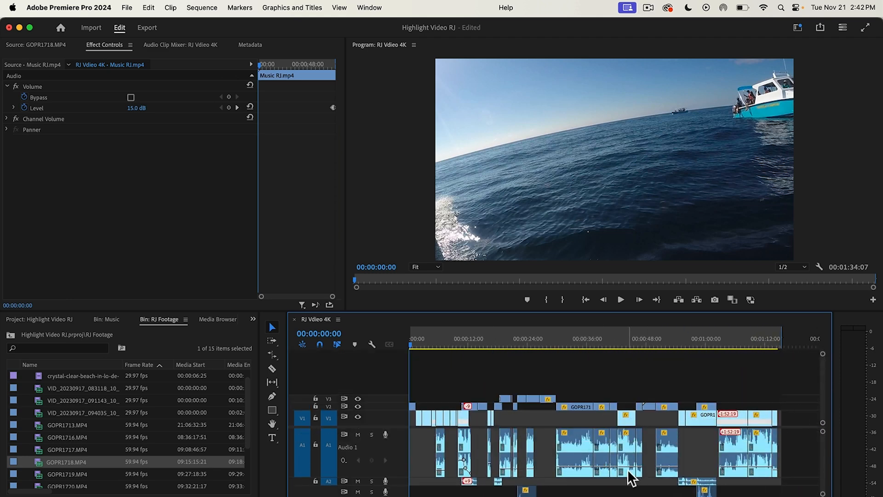
{"action": "scroll", "coordinate": [629, 471], "scroll_direction": "down", "scroll_amount": 2}
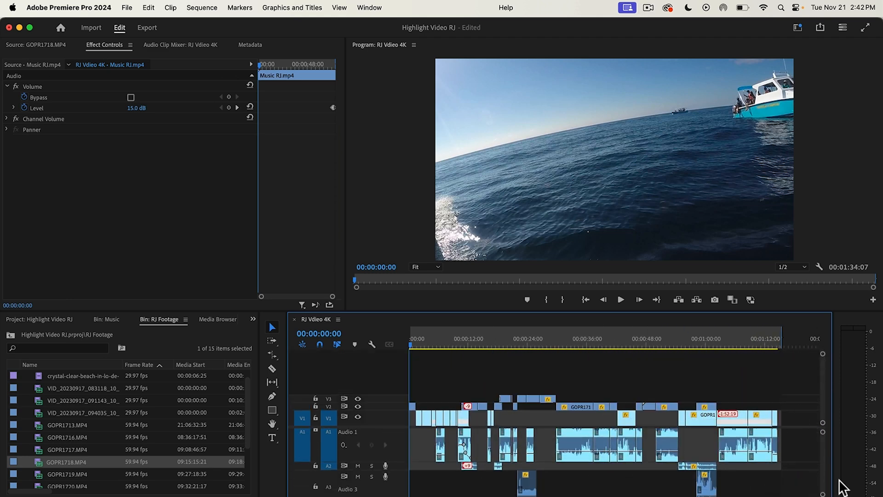
{"action": "left_click_drag", "start_coordinate": [823, 432], "coordinate": [828, 418]}
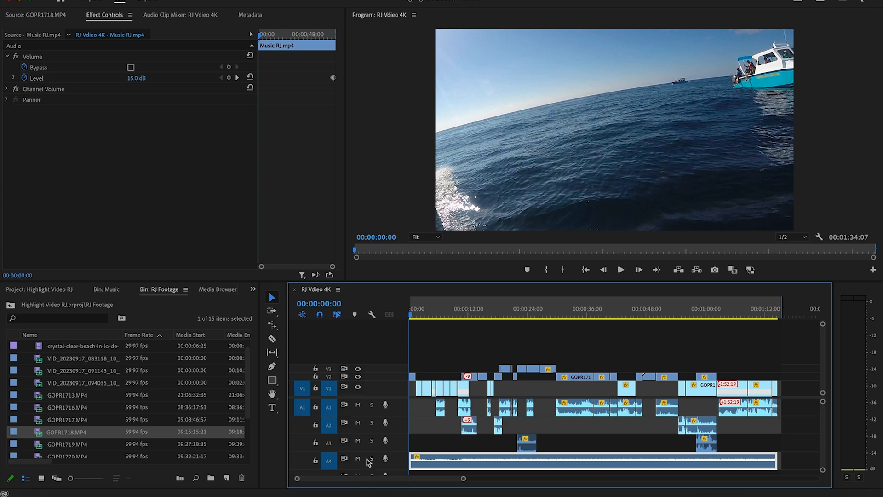
{"action": "left_click_drag", "start_coordinate": [465, 482], "coordinate": [353, 479]}
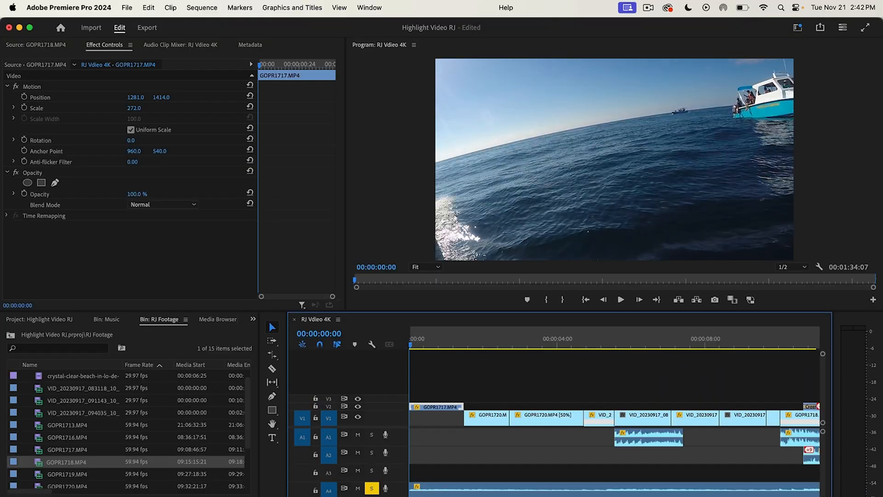
{"action": "key", "text": "="}
{"action": "key", "text": "="}
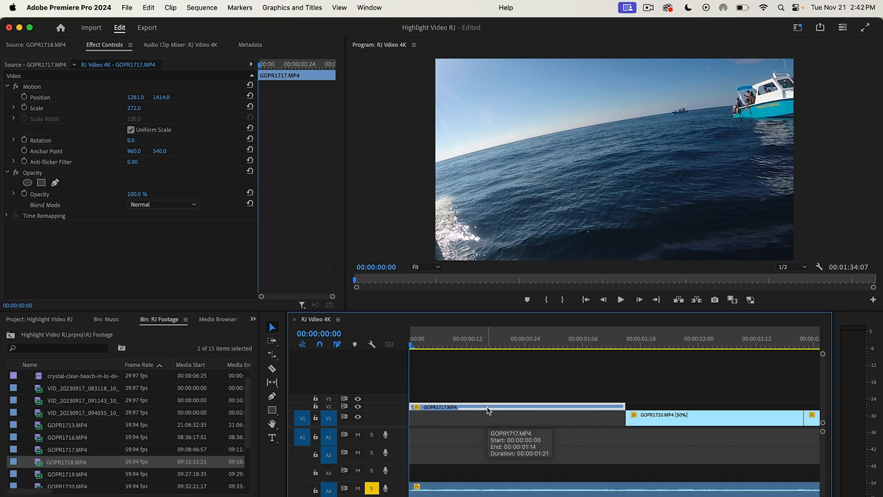
{"action": "left_click", "coordinate": [213, 9]}
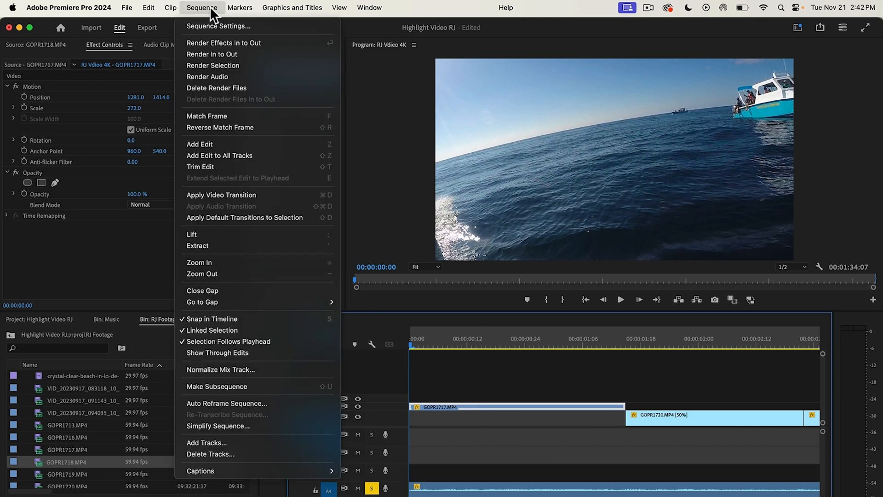
{"action": "left_click", "coordinate": [239, 115]}
{"action": "left_click", "coordinate": [465, 406]}
{"action": "left_click", "coordinate": [175, 248]}
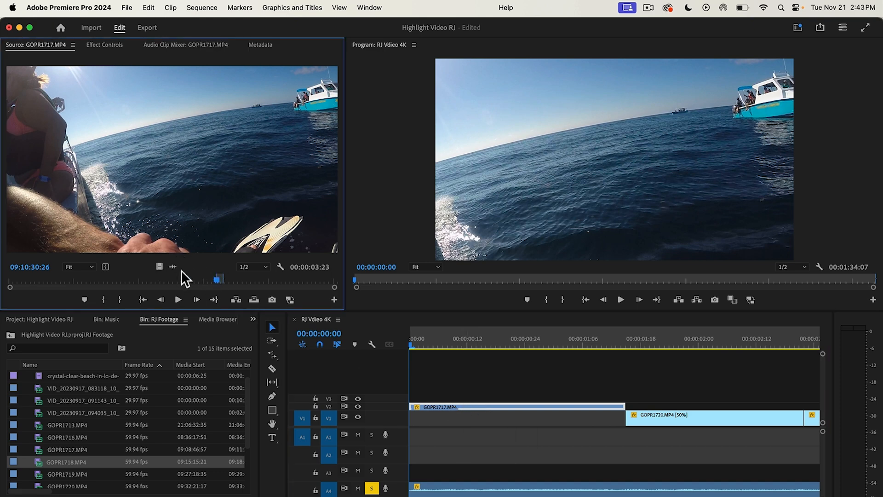
Step: Place only the audio of GOPR1717 on Audio 1 at the sequence start and trim it to the opening clip's end
{"action": "left_click_drag", "start_coordinate": [172, 263], "coordinate": [404, 437]}
{"action": "left_click", "coordinate": [698, 443]}
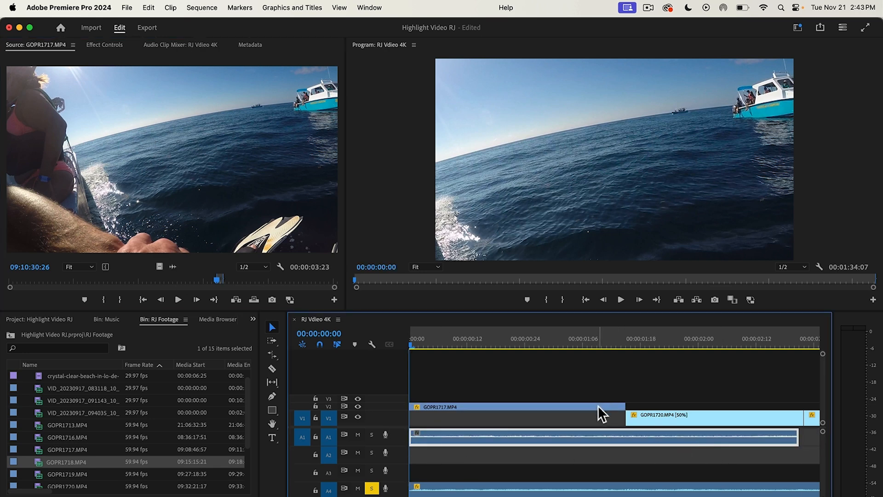
{"action": "key", "text": "b"}
{"action": "left_click_drag", "start_coordinate": [792, 443], "coordinate": [626, 439]}
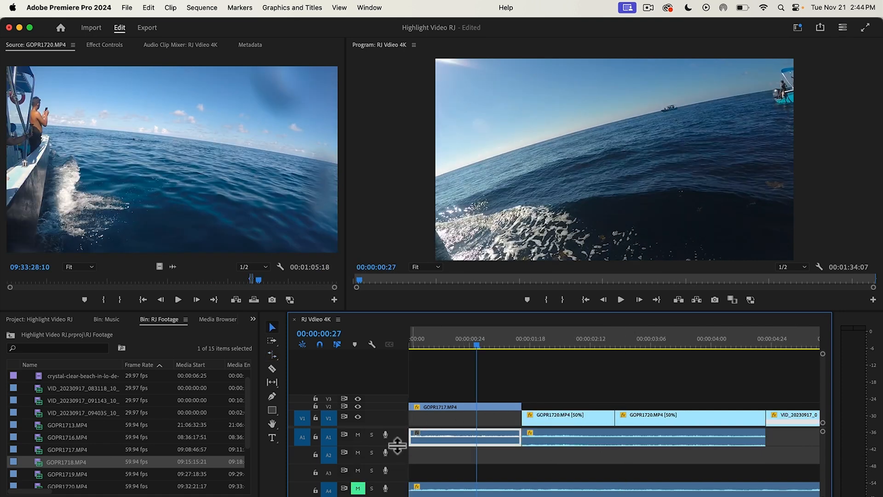
Step: Raise the volume of the GOPR1717 audio at the start of Audio 1 and play it back to check the level
{"action": "left_click_drag", "start_coordinate": [398, 445], "coordinate": [416, 472]}
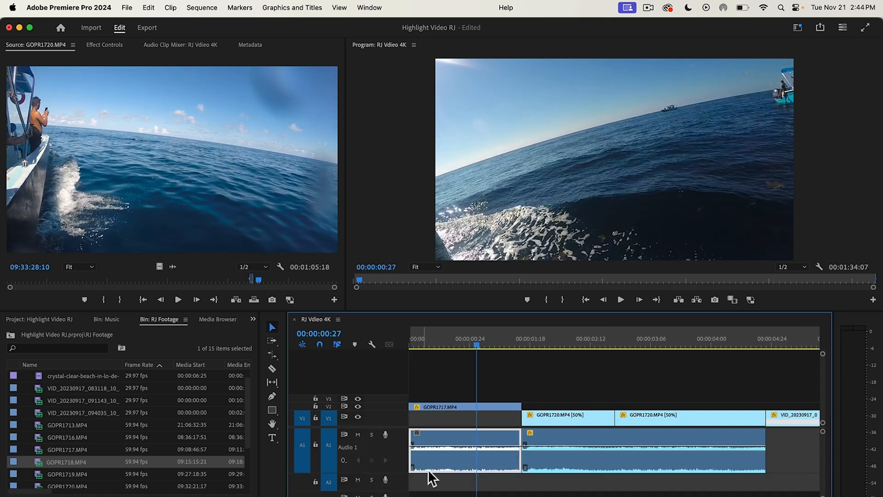
{"action": "left_click_drag", "start_coordinate": [467, 447], "coordinate": [468, 440]}
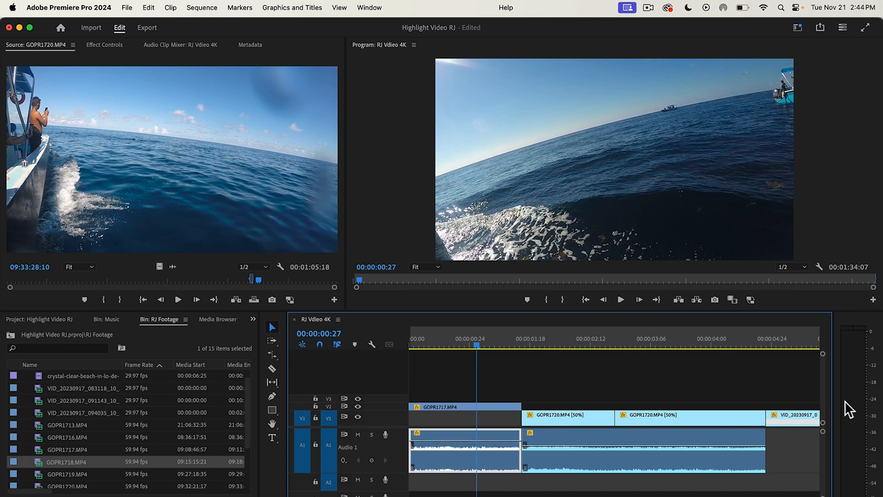
{"action": "left_click_drag", "start_coordinate": [462, 349], "coordinate": [490, 356]}
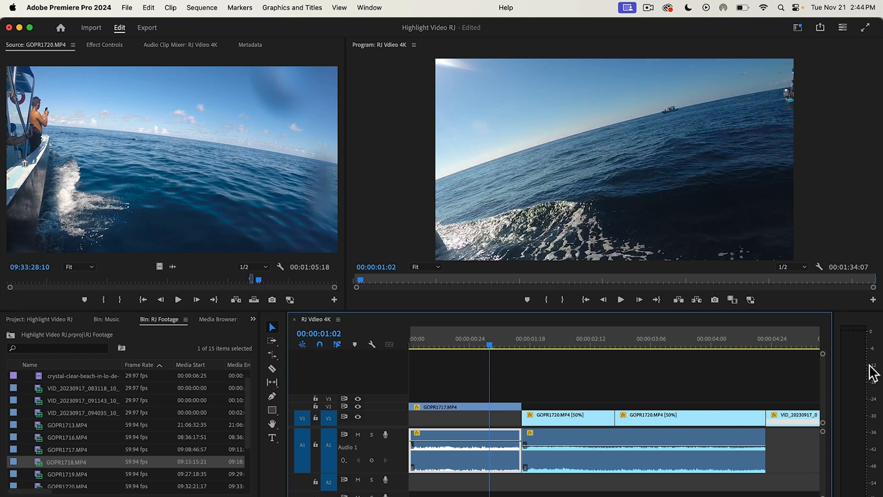
{"action": "left_click_drag", "start_coordinate": [452, 440], "coordinate": [453, 433]}
{"action": "left_click_drag", "start_coordinate": [491, 345], "coordinate": [370, 351]}
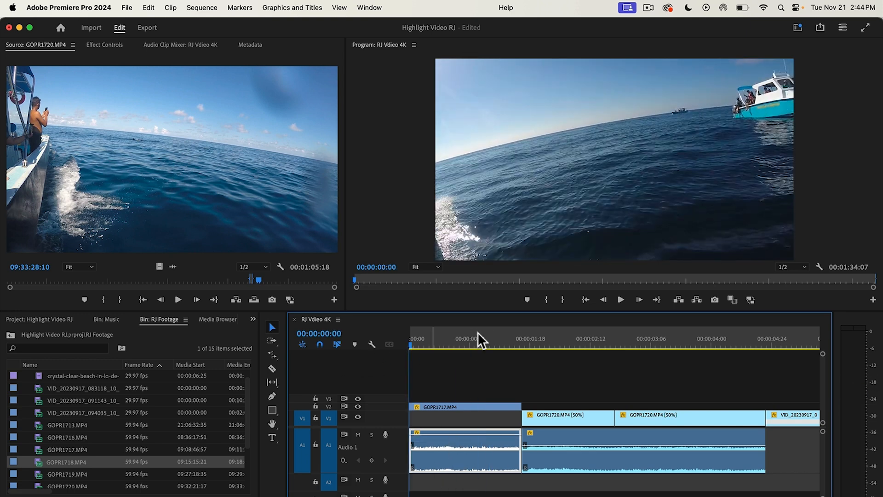
{"action": "left_click", "coordinate": [626, 300]}
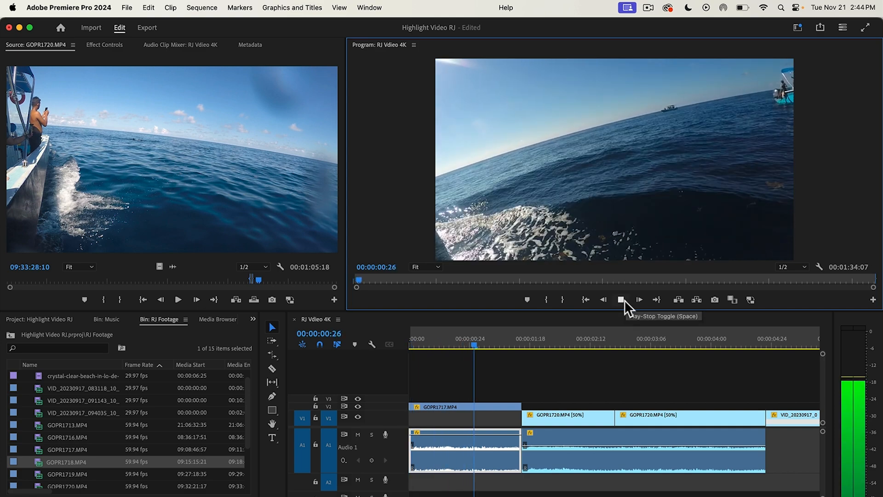
{"action": "left_click", "coordinate": [622, 300]}
Step: Raise the GOPR1720 audio on Audio 1 to about 12.4 dB and play the opening to check the mix
{"action": "left_click", "coordinate": [573, 445]}
{"action": "left_click_drag", "start_coordinate": [573, 445], "coordinate": [573, 433]}
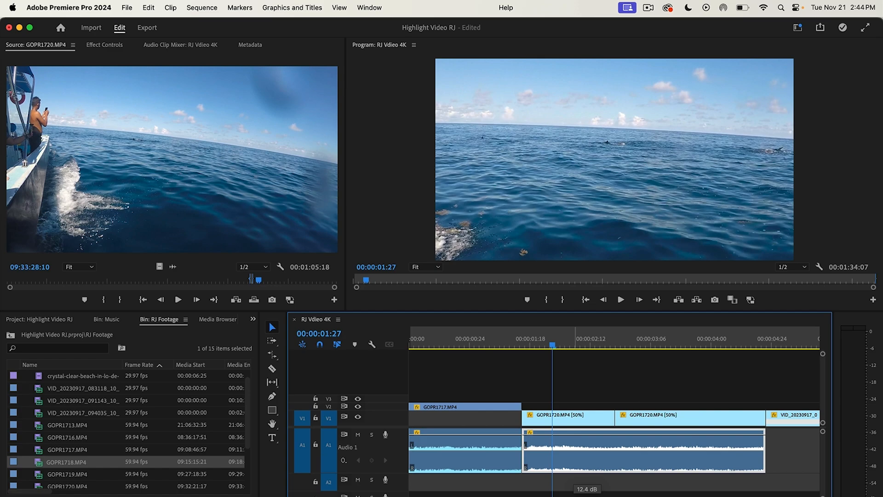
{"action": "left_click_drag", "start_coordinate": [555, 333], "coordinate": [419, 355]}
{"action": "left_click", "coordinate": [621, 300]}
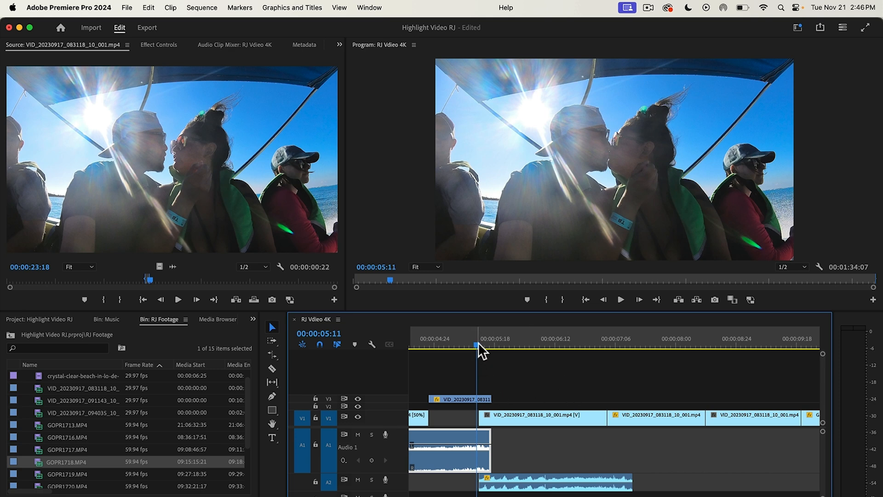
Step: Extend the VID_20230917_083118 boat audio on Audio 2 beneath the following bow clip to about 00:00:08:11
{"action": "left_click_drag", "start_coordinate": [478, 345], "coordinate": [479, 374]}
{"action": "left_click_drag", "start_coordinate": [345, 496], "coordinate": [337, 496]}
{"action": "left_click_drag", "start_coordinate": [616, 416], "coordinate": [612, 416]}
{"action": "left_click_drag", "start_coordinate": [611, 343], "coordinate": [611, 381]}
{"action": "left_click_drag", "start_coordinate": [603, 419], "coordinate": [594, 416]}
Step: Add volume keyframes to the Audio 2 boat clip at 00:00:06:20 and 00:00:07:10 and lower the second one
{"action": "mouse_move", "coordinate": [612, 344]}
{"action": "left_mouse_down"}
{"action": "mouse_move", "coordinate": [588, 349]}
{"action": "mouse_move", "coordinate": [611, 354]}
{"action": "left_mouse_up"}
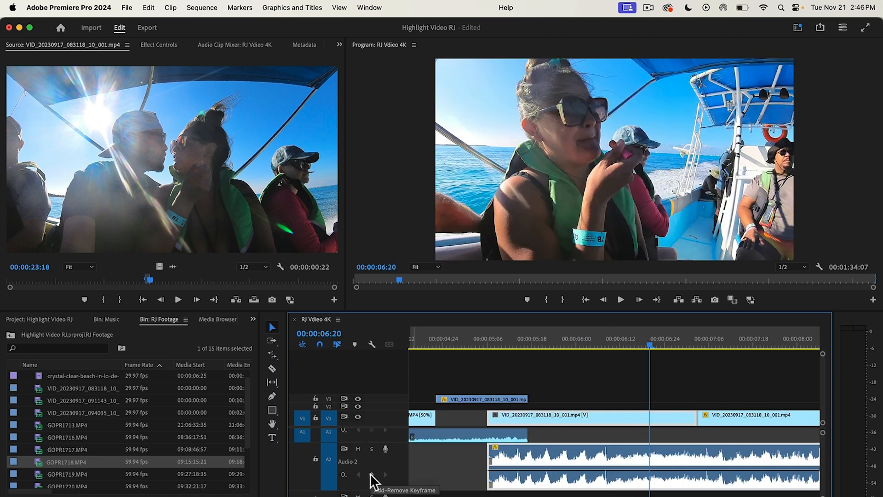
{"action": "left_click", "coordinate": [372, 475]}
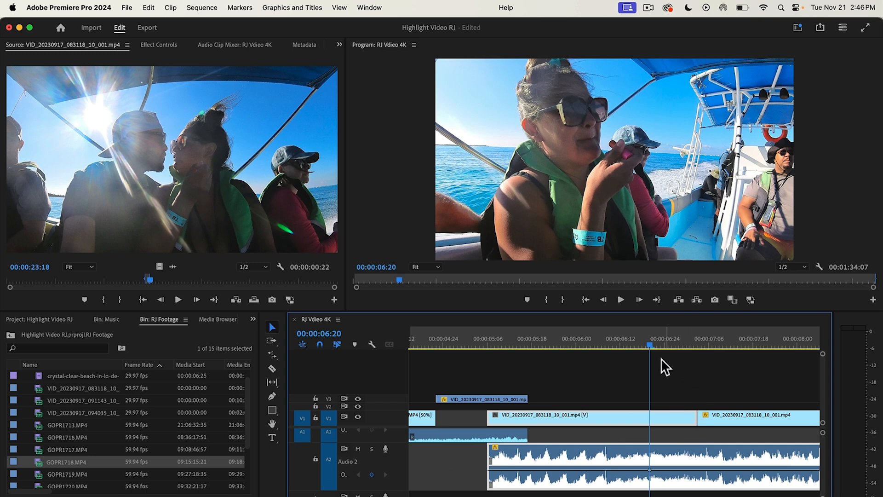
{"action": "key", "text": "space"}
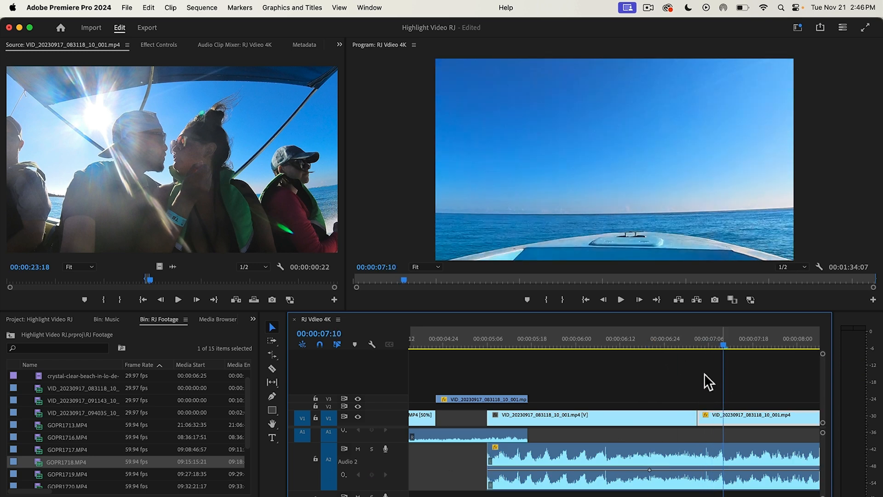
{"action": "left_click", "coordinate": [670, 477]}
{"action": "left_click", "coordinate": [372, 474]}
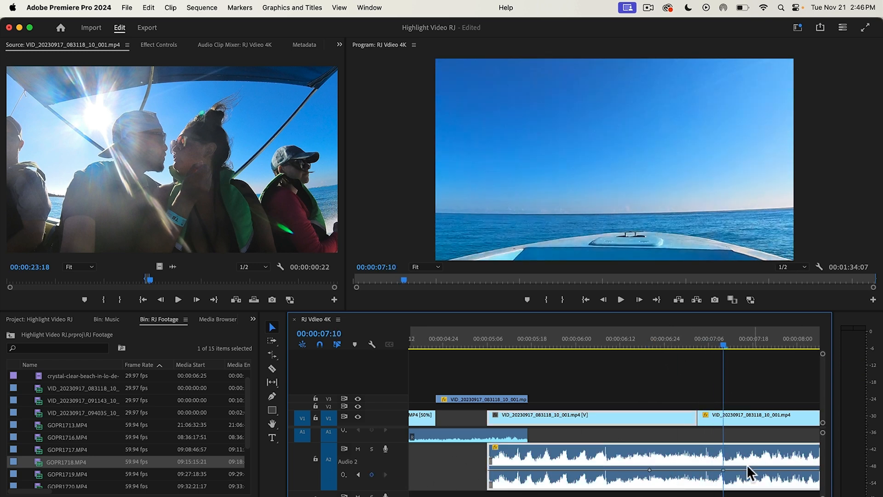
{"action": "left_click_drag", "start_coordinate": [725, 469], "coordinate": [725, 486]}
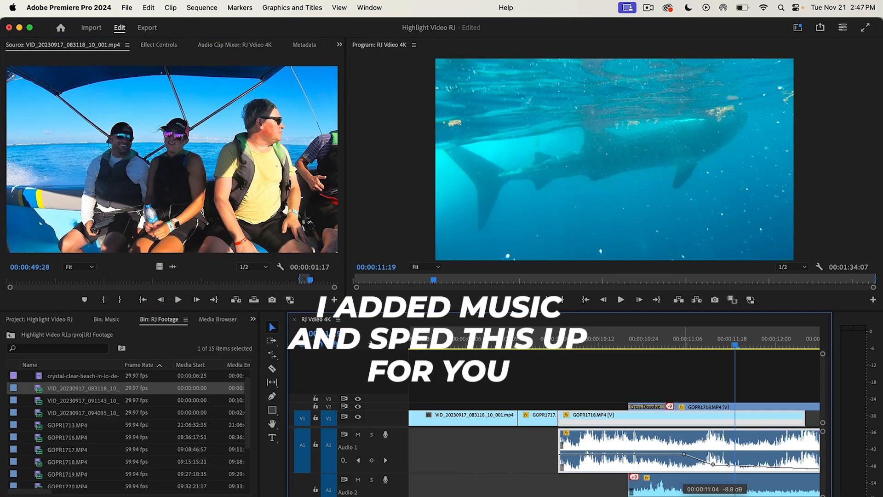
Step: Play the sequence past the boat clips and lower the Audio 1 clip at 00:00:16:21 to about -9.3 dB
{"action": "left_click", "coordinate": [621, 299]}
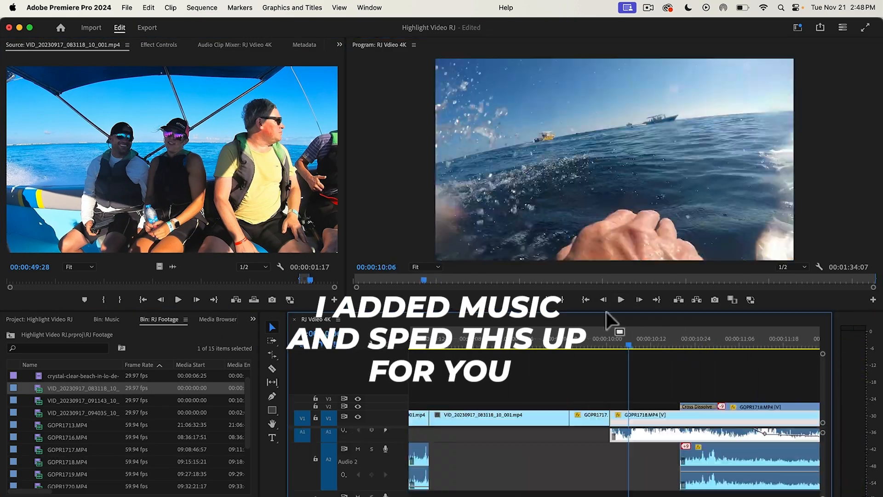
{"action": "left_click", "coordinate": [743, 345]}
{"action": "double_click", "coordinate": [627, 453]}
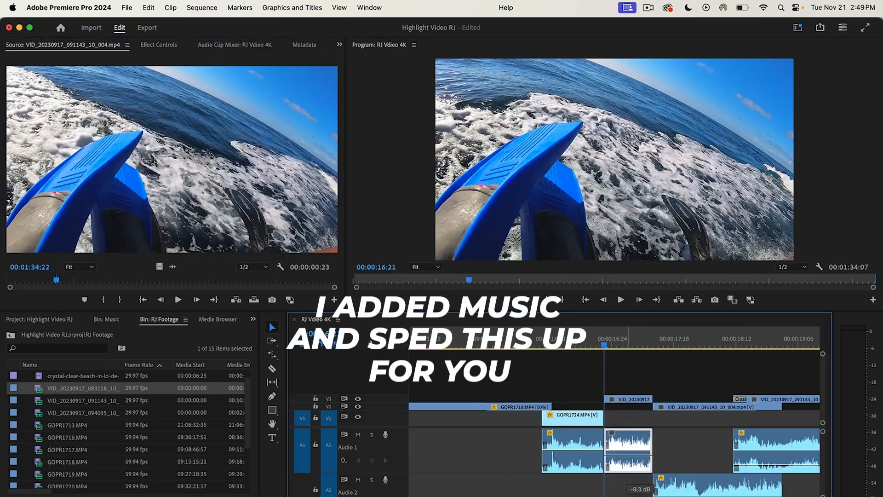
Step: Play back the rest of the montage, including in full screen, to check the natural audio mix, and return to the sequence start
{"action": "left_click", "coordinate": [621, 299]}
{"action": "left_click", "coordinate": [418, 345]}
{"action": "left_click", "coordinate": [621, 299]}
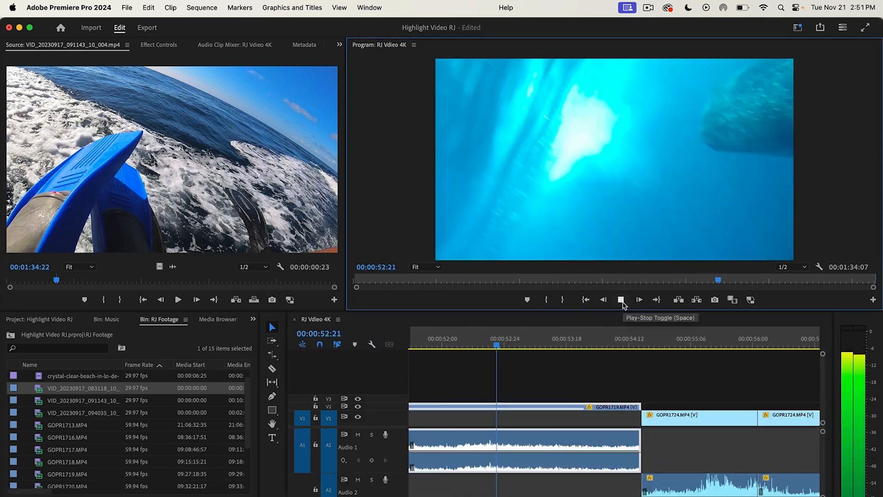
{"action": "left_click", "coordinate": [621, 300]}
{"action": "key", "text": "minus"}
{"action": "left_click", "coordinate": [760, 348]}
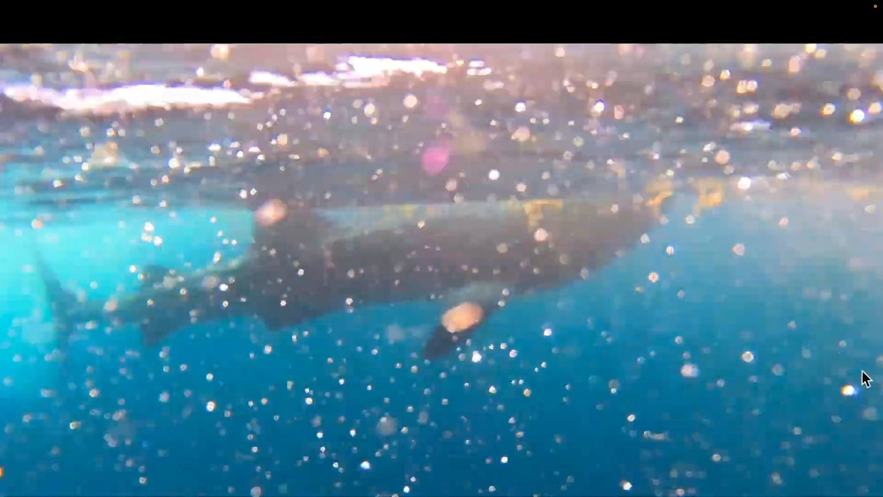
{"action": "key", "text": "Escape"}
{"action": "left_click", "coordinate": [621, 299]}
{"action": "key", "text": "Home"}
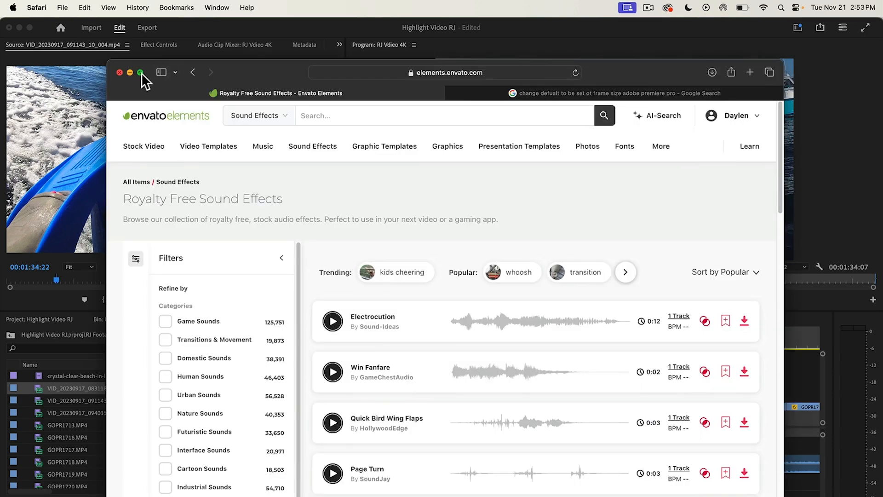
Step: Switch to Safari in full screen and open the Sound Effects category on Envato Elements
{"action": "left_click", "coordinate": [140, 72]}
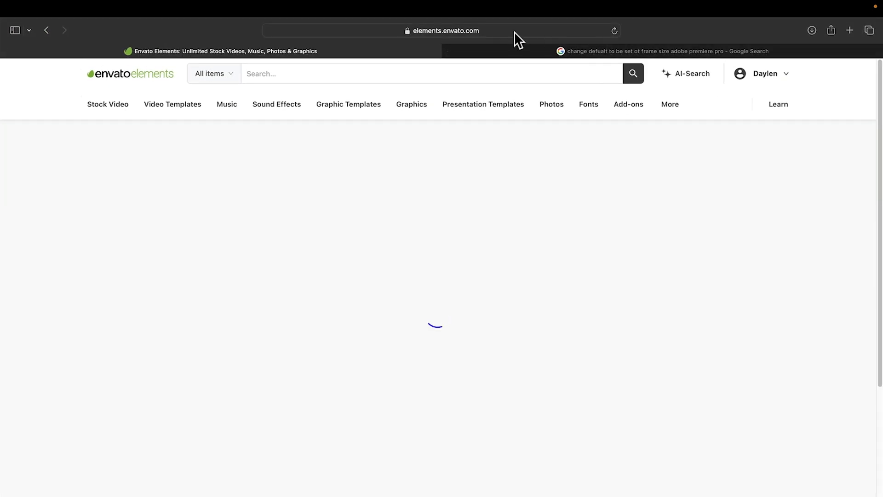
{"action": "left_click", "coordinate": [528, 50]}
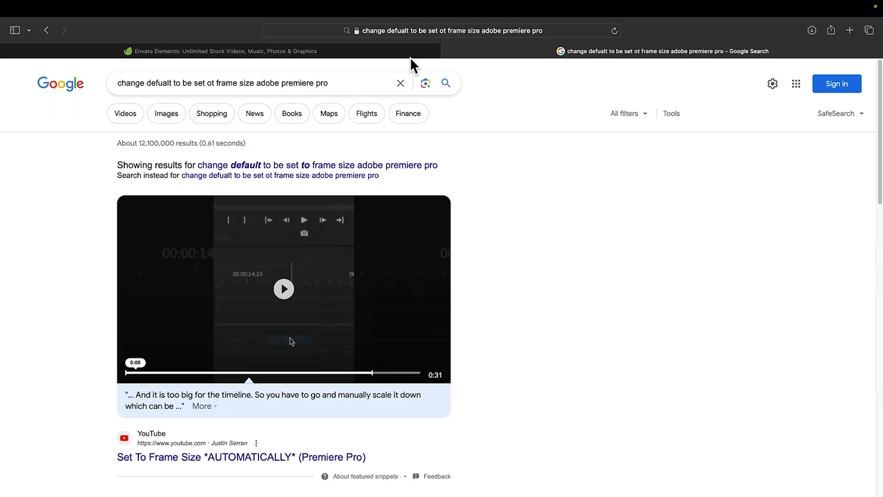
{"action": "left_click", "coordinate": [432, 54]}
{"action": "left_click", "coordinate": [277, 104]}
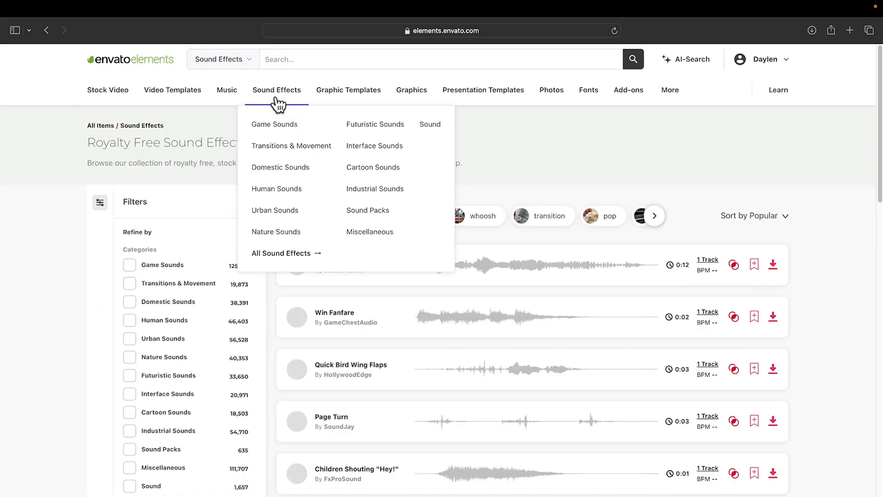
Step: Search the sound effects for "boat on ocean" and preview the resulting sounds
{"action": "left_click", "coordinate": [321, 59]}
{"action": "left_click", "coordinate": [33, 30]}
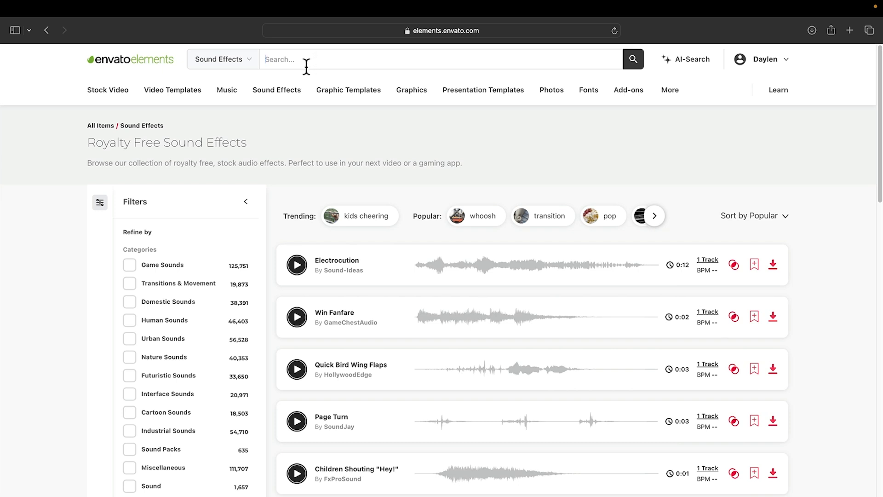
{"action": "type", "text": "boat on oce"}
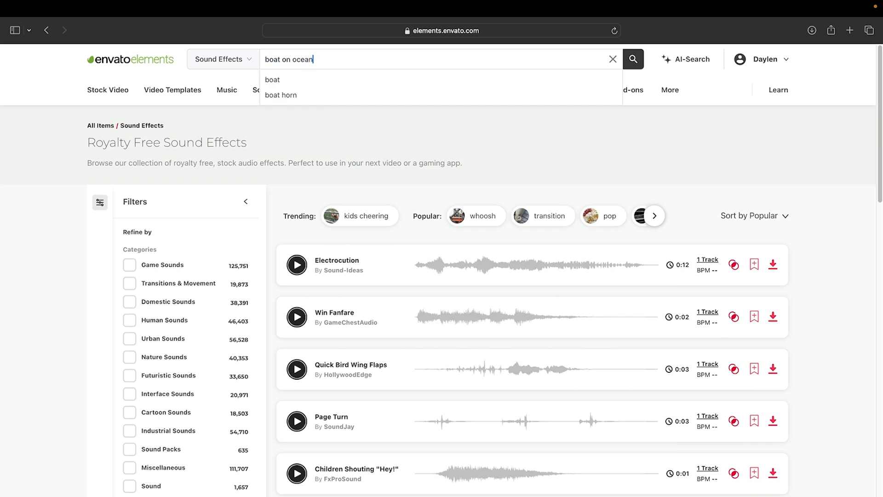
{"action": "type", "text": "an"}
{"action": "key", "text": "Return"}
{"action": "left_click", "coordinate": [296, 261]}
{"action": "scroll", "coordinate": [299, 268], "scroll_direction": "down", "scroll_amount": 6}
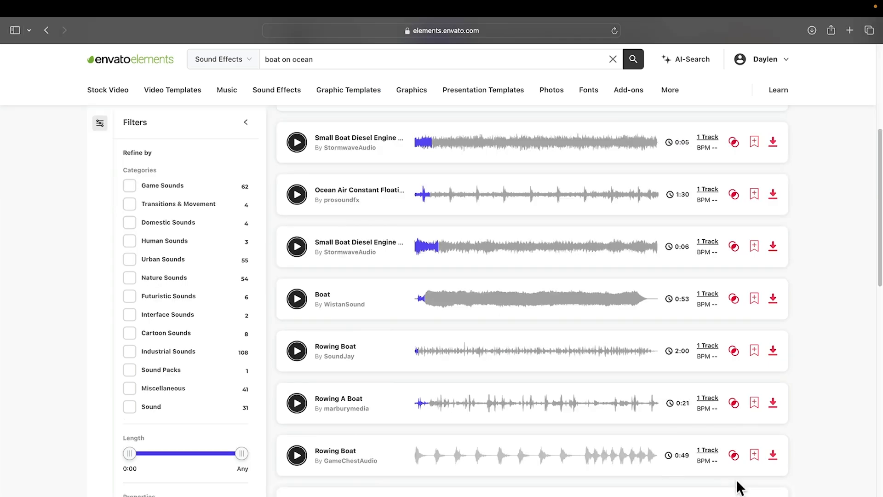
Step: Download the licensed Small Motor Boat sound and save it in the Sounds folder within Sounds and Music on the Extreme SSD drive
{"action": "left_click", "coordinate": [773, 493]}
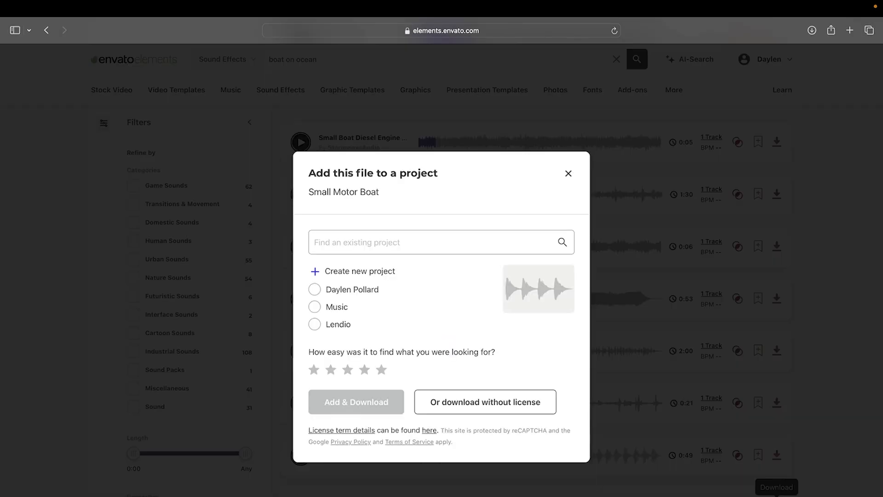
{"action": "left_click", "coordinate": [356, 291]}
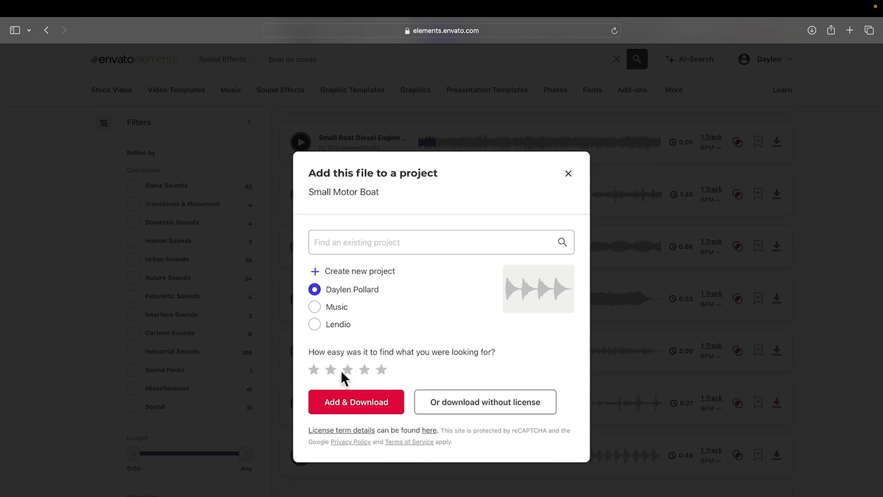
{"action": "left_click", "coordinate": [348, 407]}
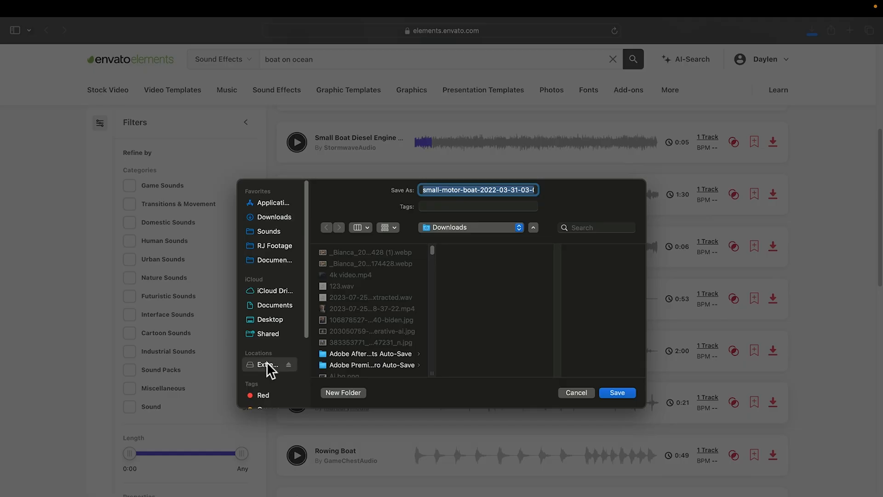
{"action": "left_click", "coordinate": [267, 364]}
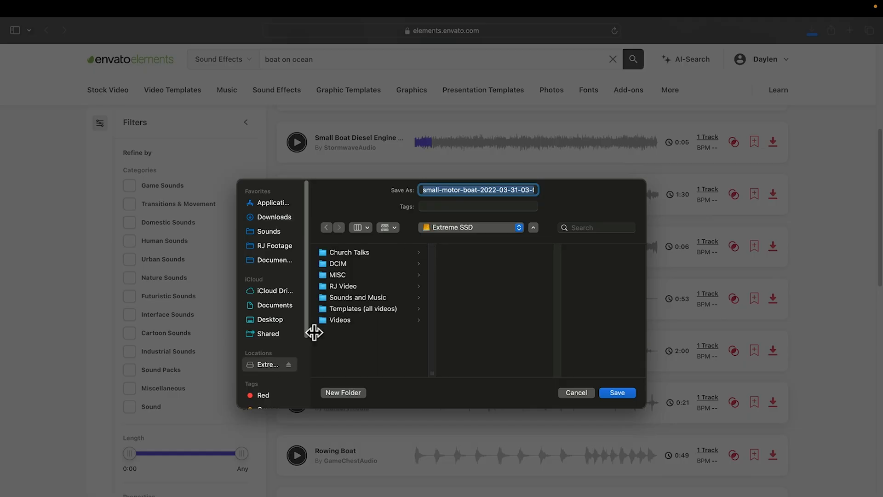
{"action": "left_click", "coordinate": [359, 297]}
{"action": "left_click", "coordinate": [476, 274]}
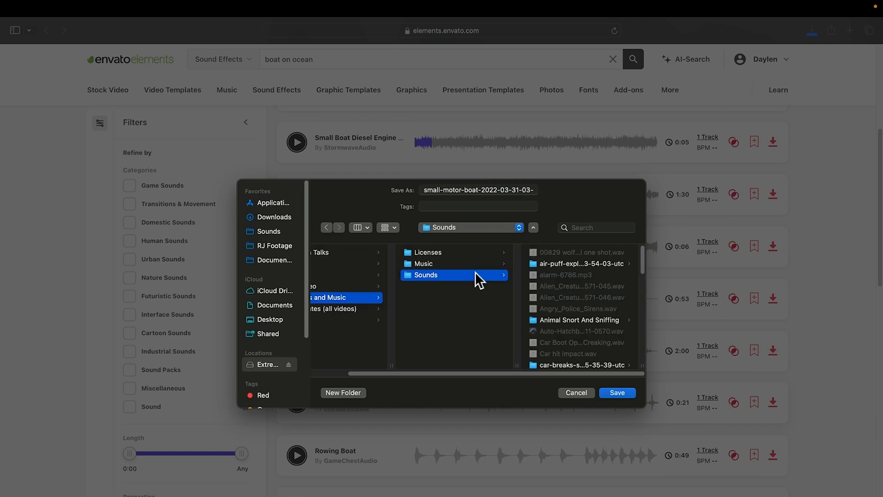
{"action": "left_click", "coordinate": [617, 393]}
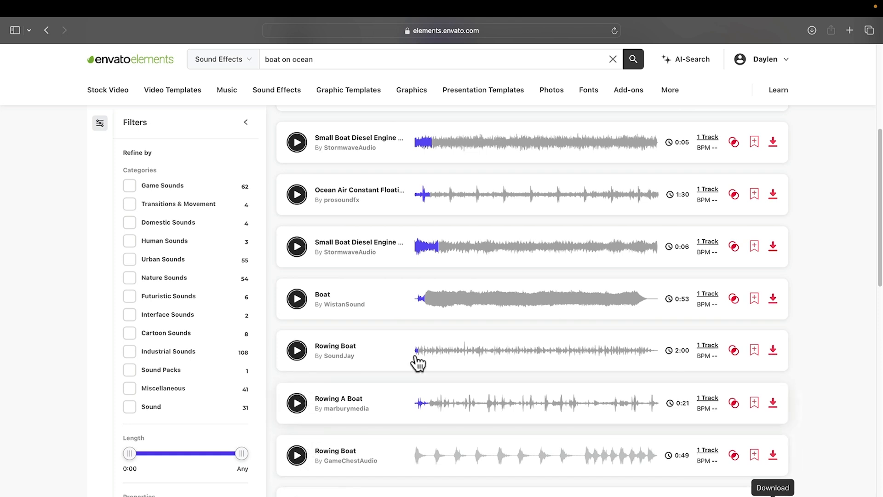
Step: Show sounds similar to the DSGNStngr_WATER effect in the "splash cinematic" results and browse them
{"action": "mouse_move", "coordinate": [785, 6]}
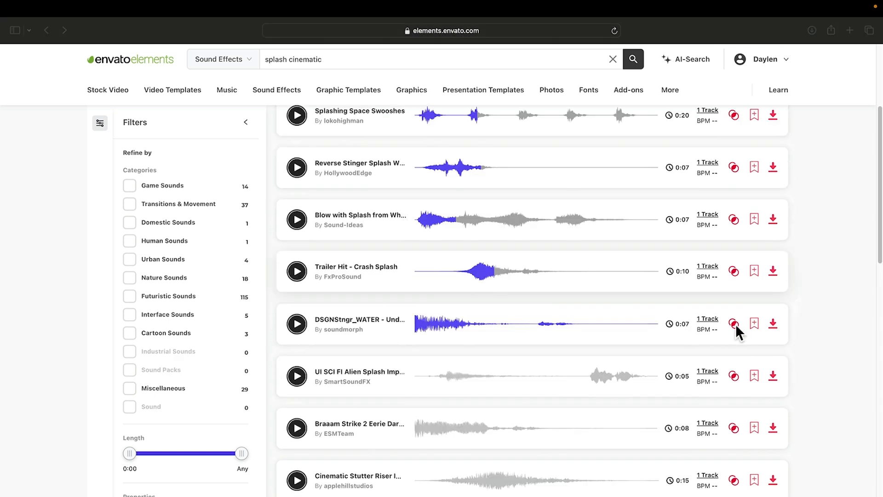
{"action": "left_click", "coordinate": [736, 324]}
{"action": "left_click", "coordinate": [734, 325]}
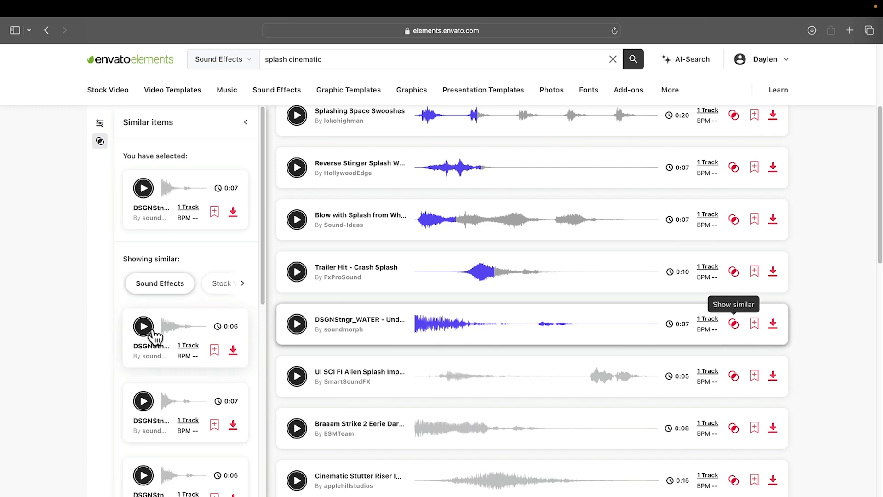
{"action": "scroll", "coordinate": [157, 221], "scroll_direction": "up", "scroll_amount": 5}
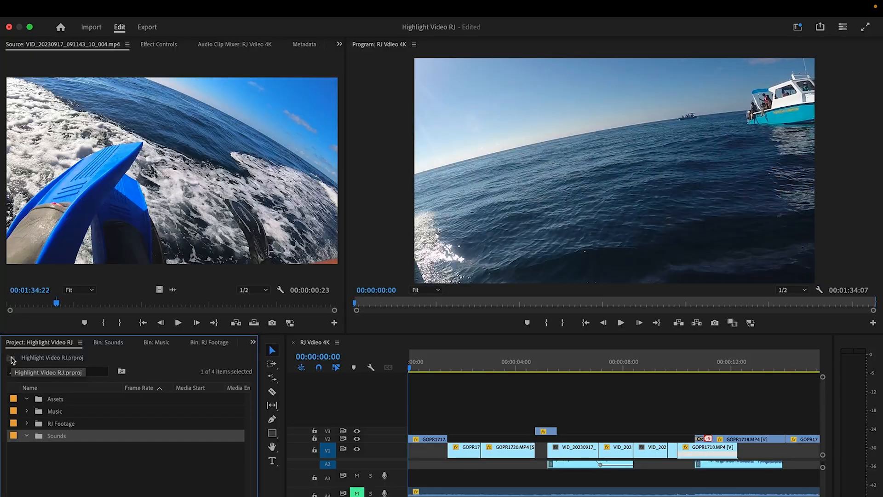
Step: In Premiere Pro, import the downloaded sound-effect files and folders into the Sounds bin
{"action": "double_click", "coordinate": [65, 437]}
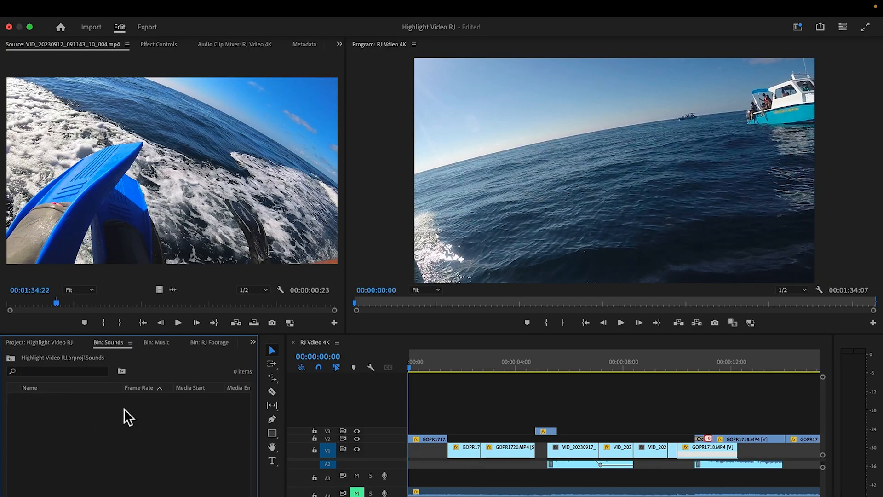
{"action": "key", "text": "super+i"}
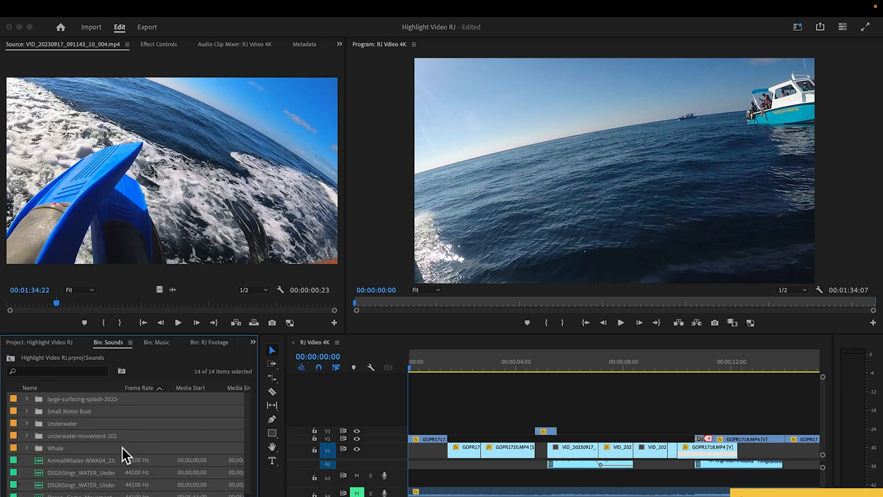
{"action": "left_click", "coordinate": [108, 495]}
Step: Examine the contents of the large-surfacing-splash folder and the other imported items in the Sounds bin
{"action": "double_click", "coordinate": [88, 399]}
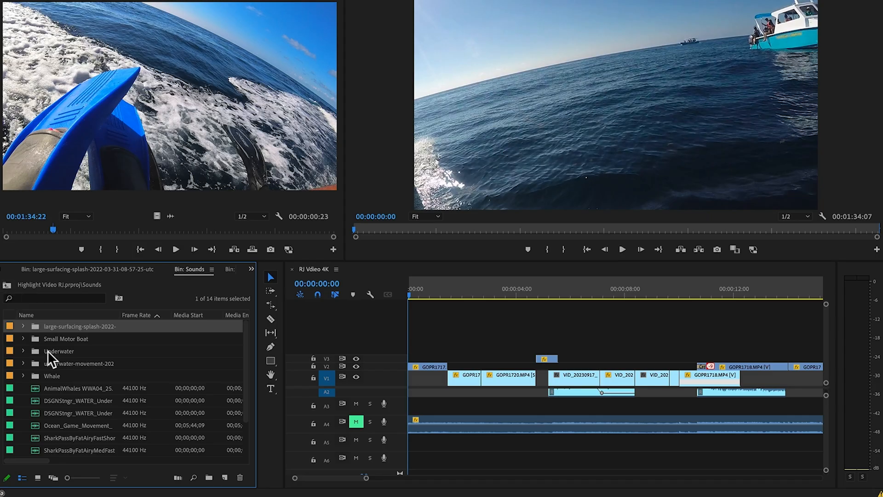
{"action": "scroll", "coordinate": [83, 430], "scroll_direction": "down", "scroll_amount": 2}
{"action": "scroll", "coordinate": [111, 398], "scroll_direction": "up", "scroll_amount": 2}
Step: Preview Underwater.wav from the Underwater folder in the Source Monitor and return to the Sounds bin
{"action": "double_click", "coordinate": [97, 352]}
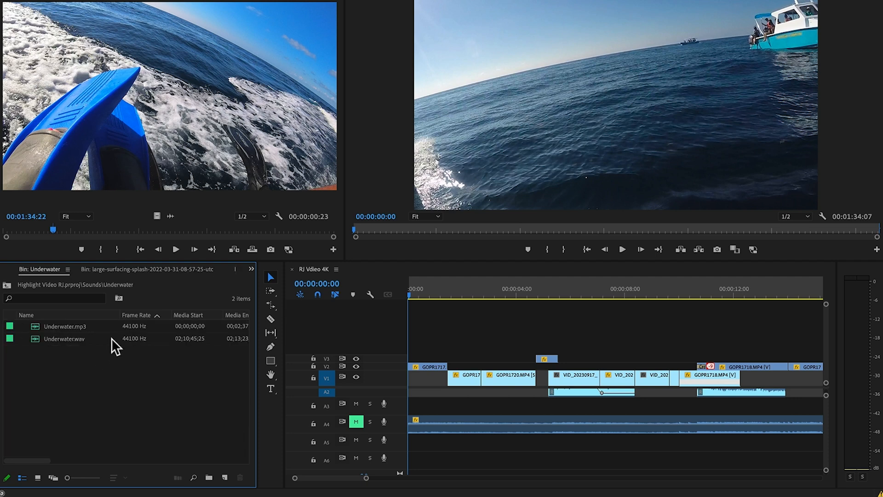
{"action": "double_click", "coordinate": [112, 339]}
{"action": "left_click", "coordinate": [176, 249]}
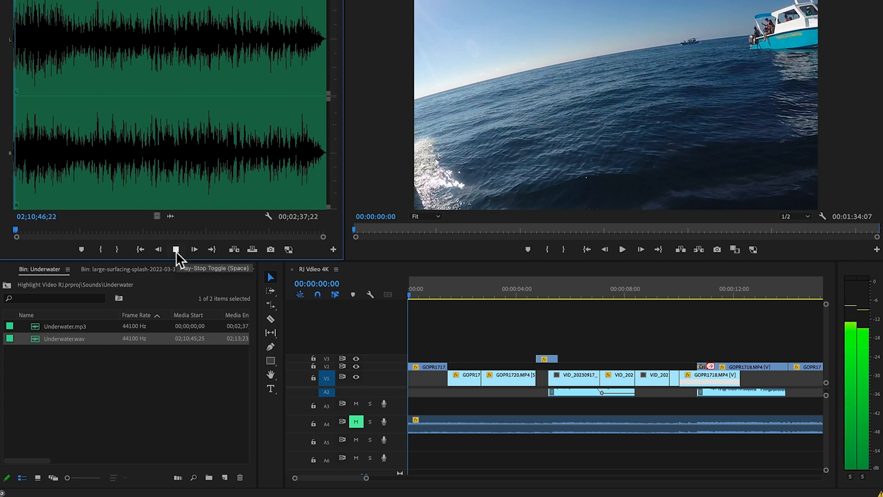
{"action": "left_click", "coordinate": [176, 250]}
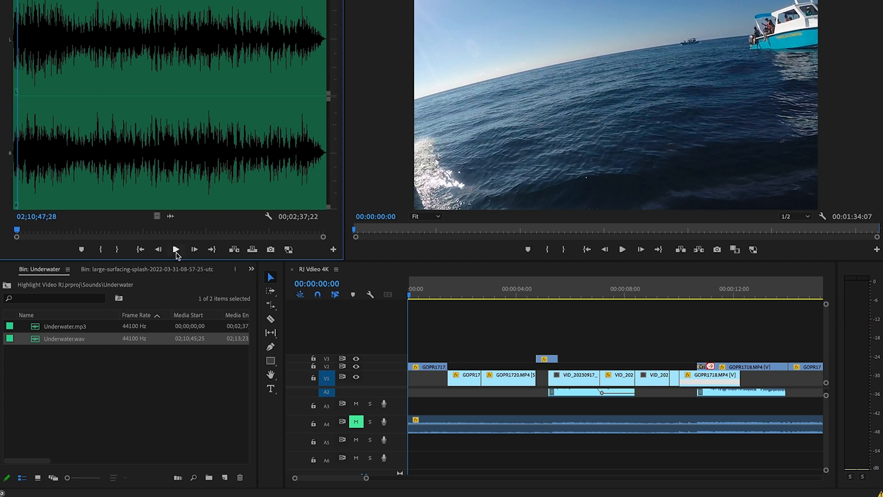
{"action": "left_click", "coordinate": [7, 285]}
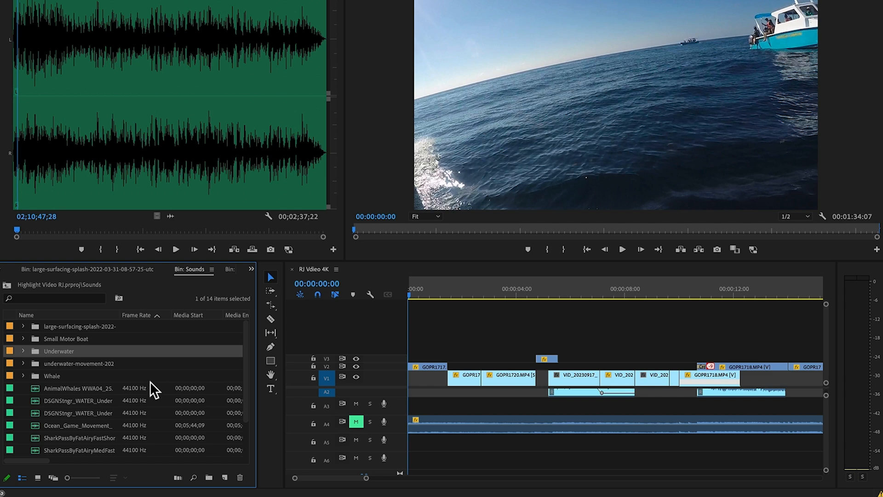
Step: Preview the first Underwater Movement 01 file from the underwater-movement folder and return to the Sounds bin
{"action": "double_click", "coordinate": [109, 364]}
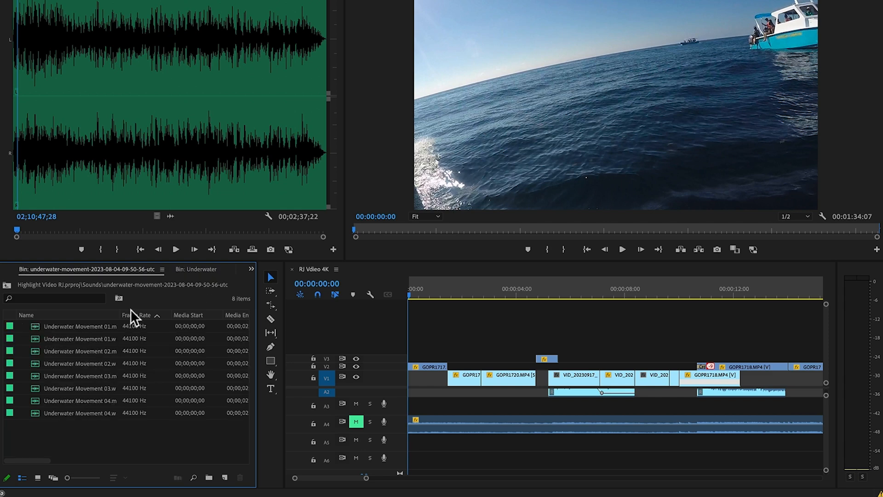
{"action": "double_click", "coordinate": [111, 326]}
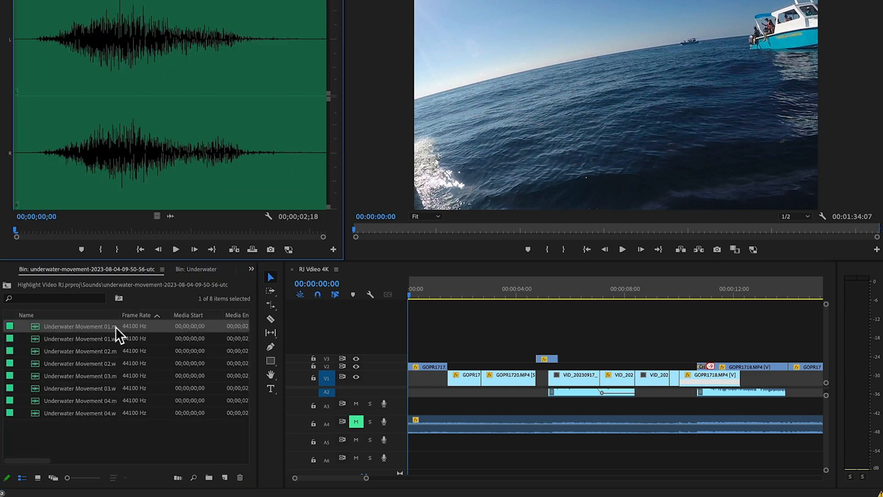
{"action": "left_click", "coordinate": [175, 250]}
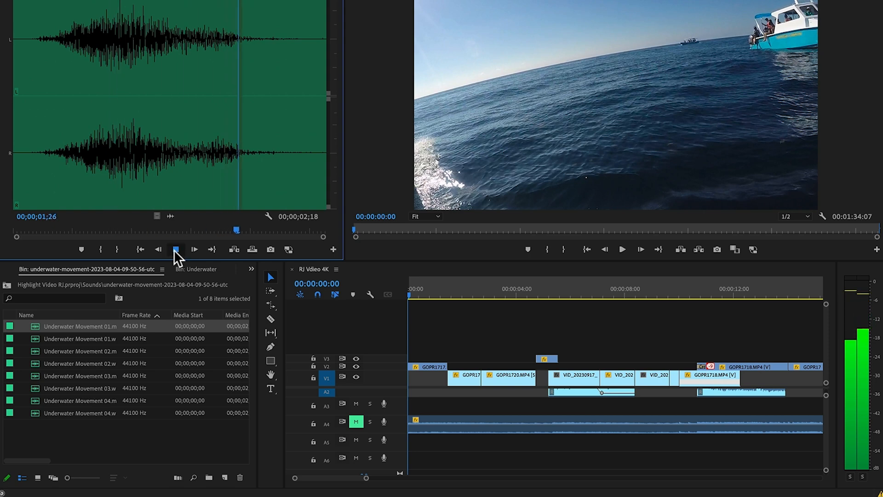
{"action": "left_click", "coordinate": [174, 250]}
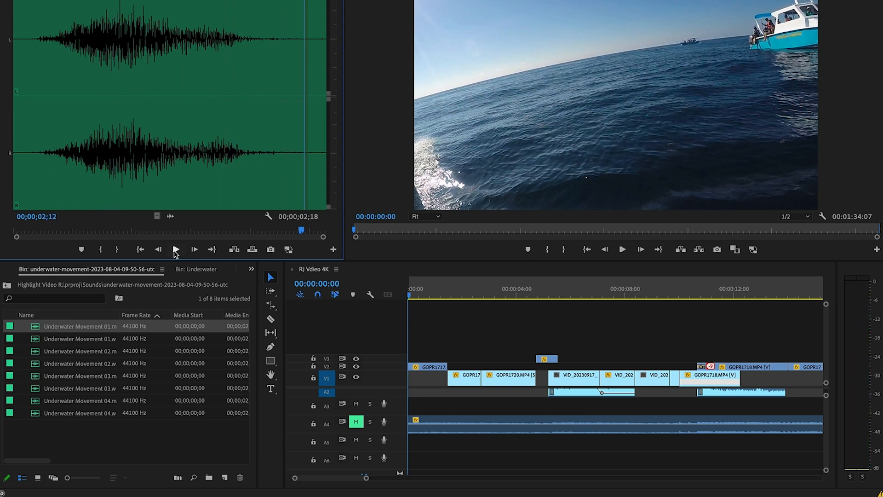
{"action": "left_click", "coordinate": [7, 286]}
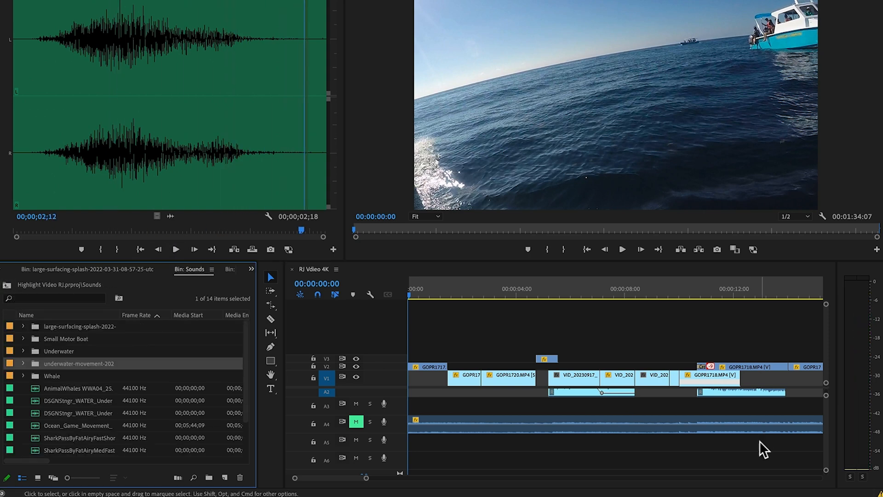
{"action": "scroll", "coordinate": [644, 451], "scroll_direction": "up", "scroll_amount": 5}
{"action": "scroll", "coordinate": [497, 443], "scroll_direction": "down", "scroll_amount": 5}
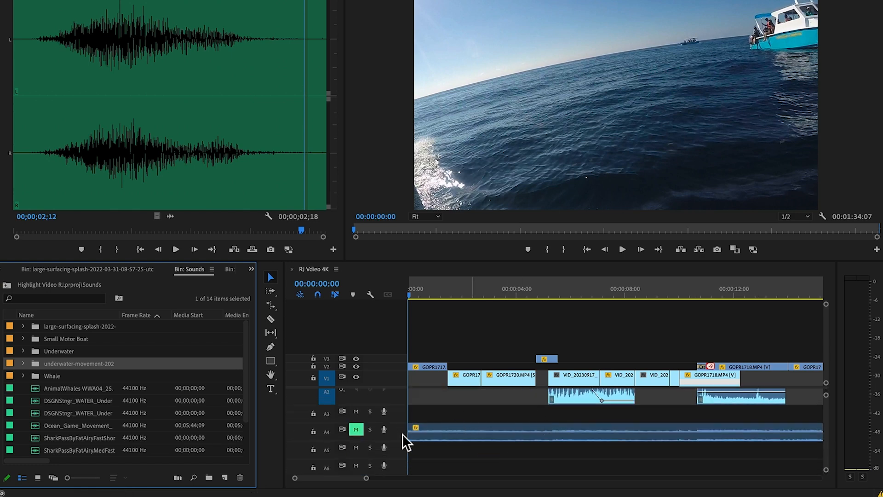
{"action": "scroll", "coordinate": [393, 440], "scroll_direction": "down", "scroll_amount": 1}
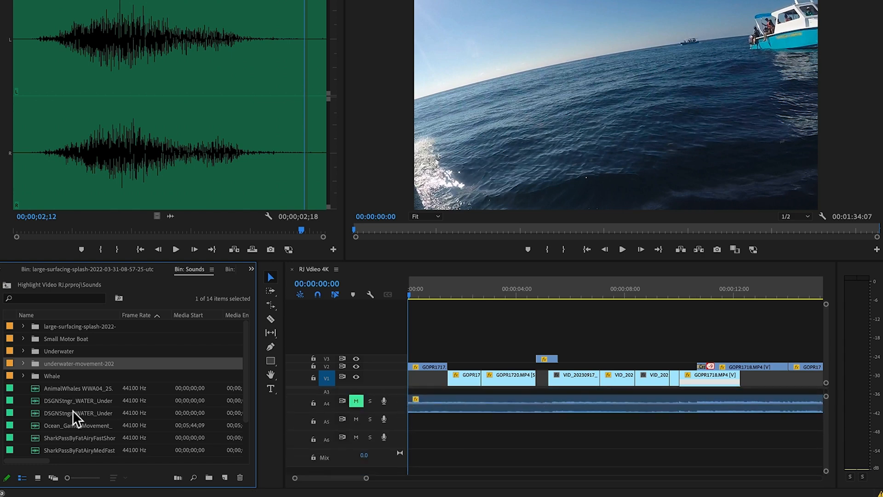
Step: Add extra empty audio tracks below the existing ones in the sequence for the sound effects
{"action": "left_click_drag", "start_coordinate": [74, 364], "coordinate": [408, 469]}
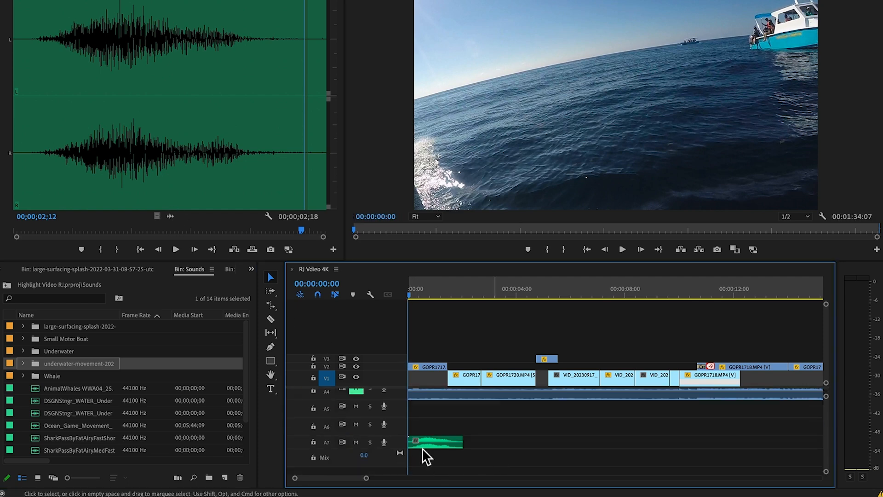
{"action": "right_click", "coordinate": [397, 422]}
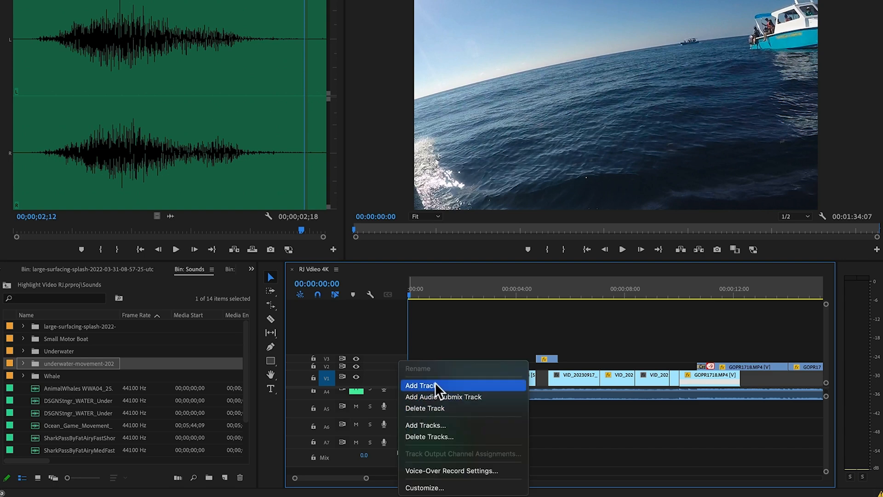
{"action": "left_click", "coordinate": [680, 436]}
{"action": "left_click", "coordinate": [442, 447]}
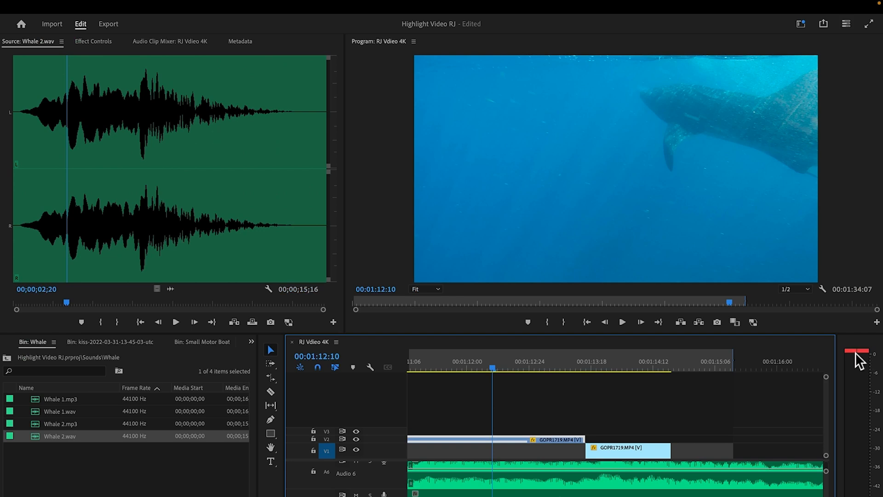
Step: Open the Audio Clip Mixer with the Audio 6 clip selected and move the sequence playhead to 00:01:12:17
{"action": "left_click", "coordinate": [495, 469]}
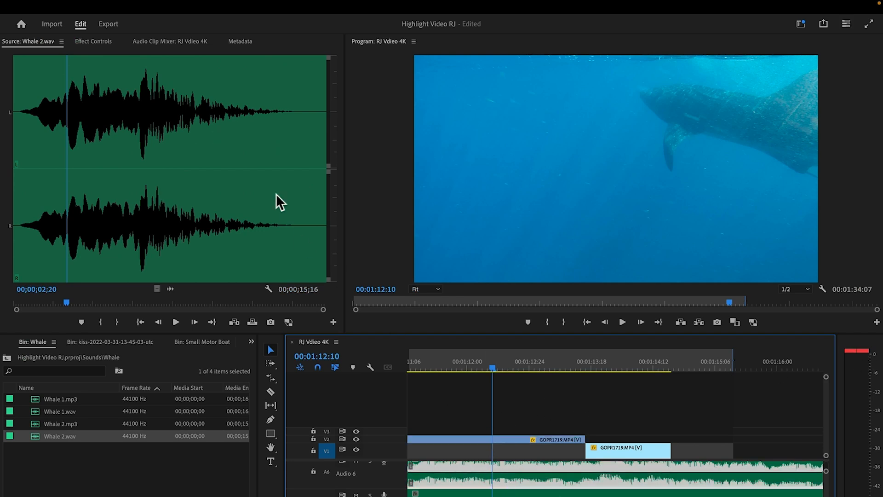
{"action": "left_click", "coordinate": [166, 44]}
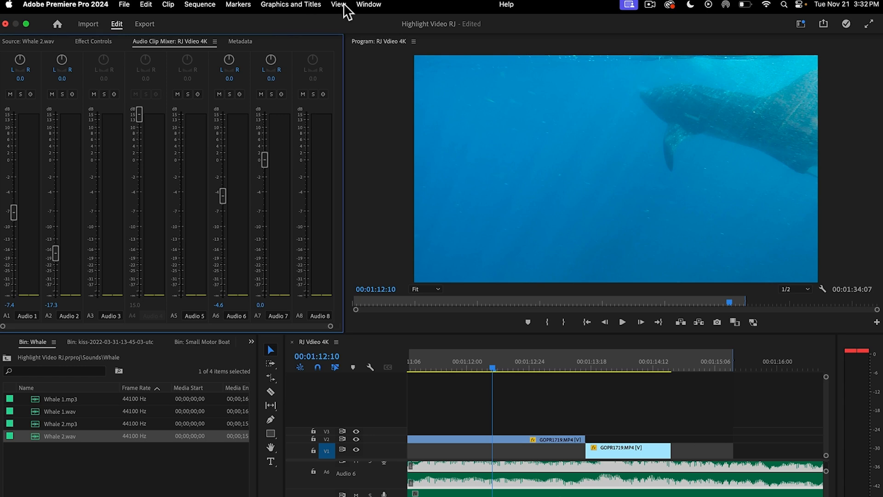
{"action": "left_click", "coordinate": [366, 6]}
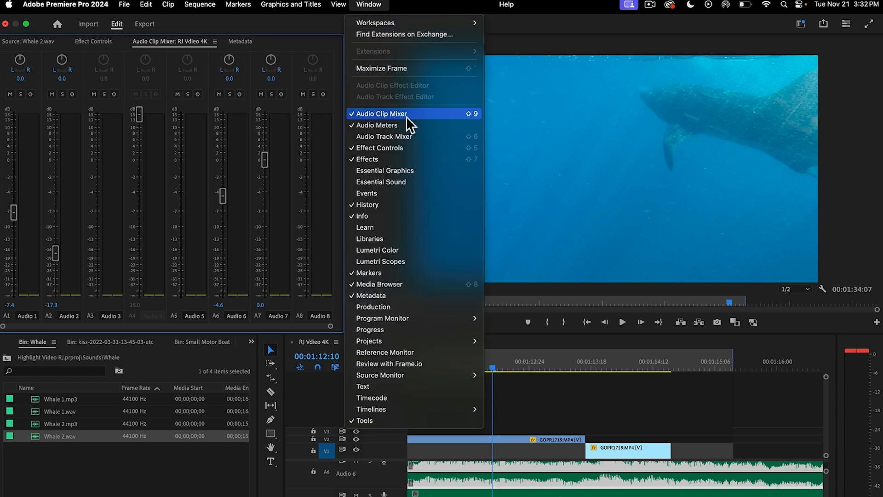
{"action": "left_click", "coordinate": [494, 366]}
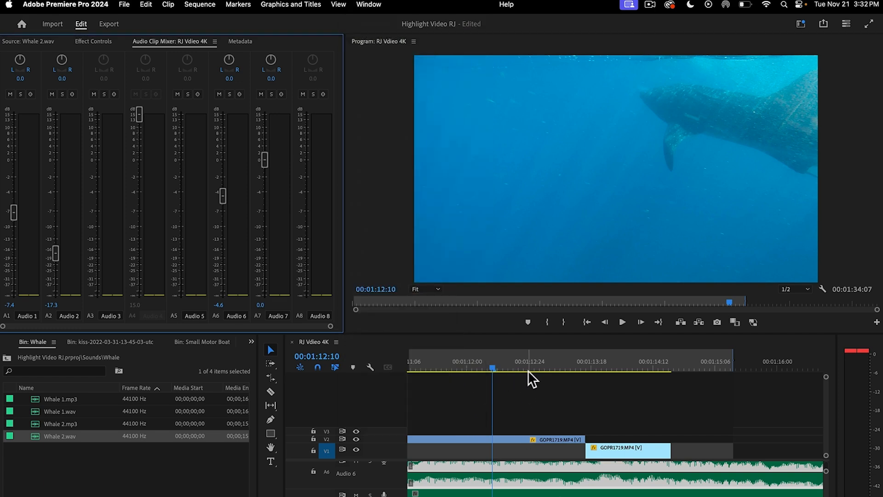
{"action": "mouse_move", "coordinate": [501, 371]}
{"action": "left_mouse_down"}
{"action": "mouse_move", "coordinate": [549, 372]}
{"action": "mouse_move", "coordinate": [479, 373]}
{"action": "mouse_move", "coordinate": [510, 369]}
{"action": "left_mouse_up"}
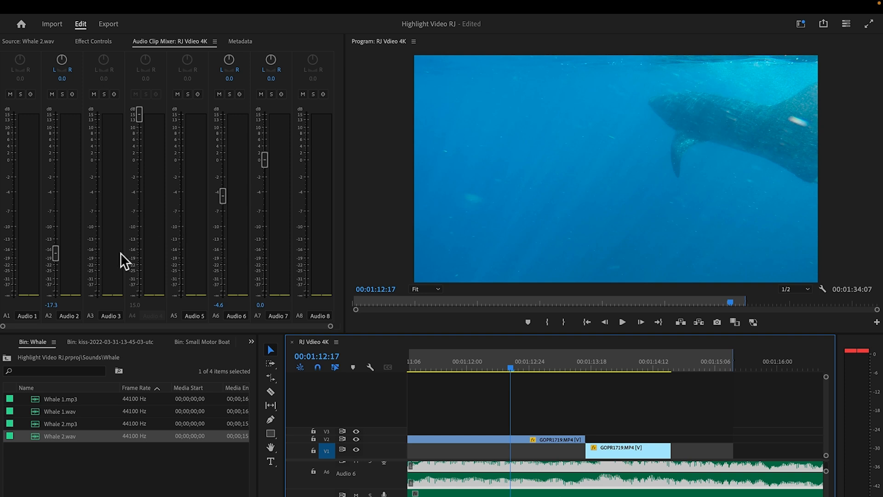
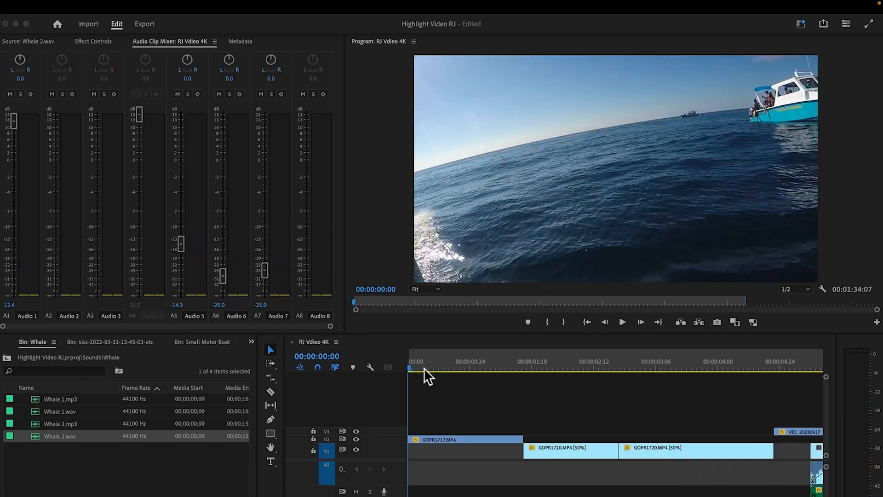
Step: Move the sequence playhead to 00:00:01:11, collapse the Sounds bin in the project, and open the Assets bin
{"action": "left_click_drag", "start_coordinate": [416, 368], "coordinate": [514, 368]}
{"action": "left_click", "coordinate": [9, 297]}
{"action": "left_click", "coordinate": [9, 298]}
{"action": "left_click", "coordinate": [9, 298]}
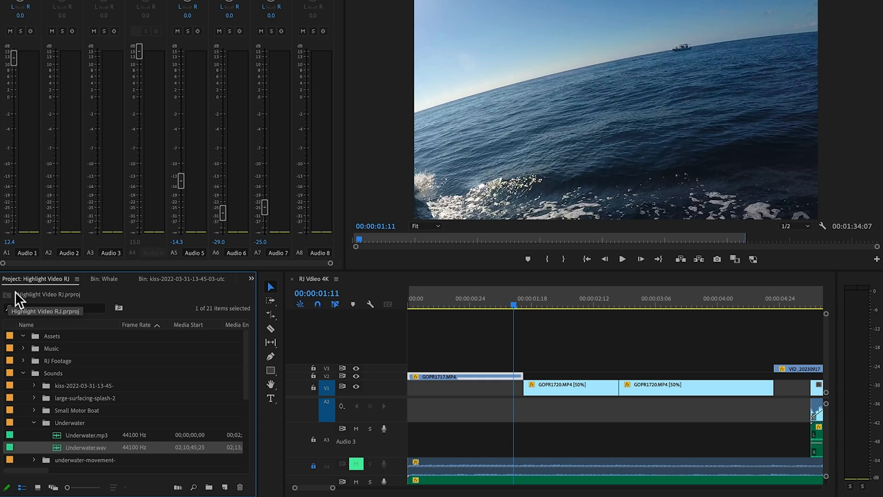
{"action": "left_click", "coordinate": [24, 372]}
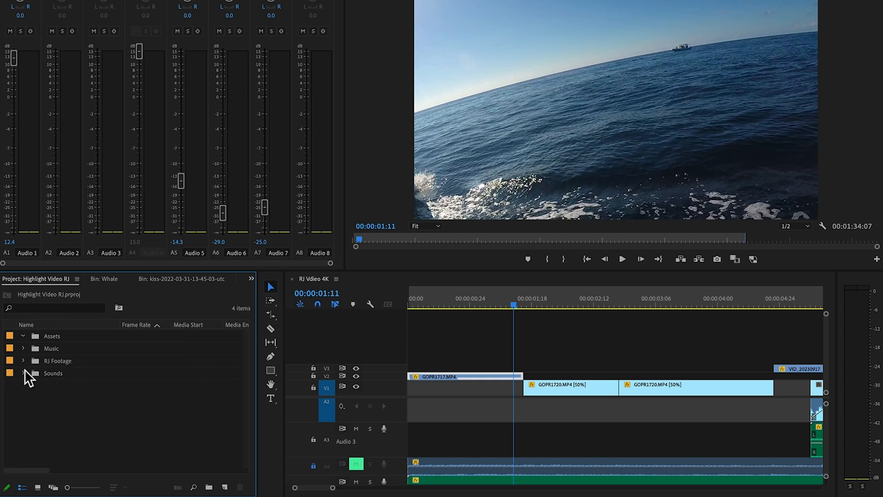
{"action": "double_click", "coordinate": [74, 337]}
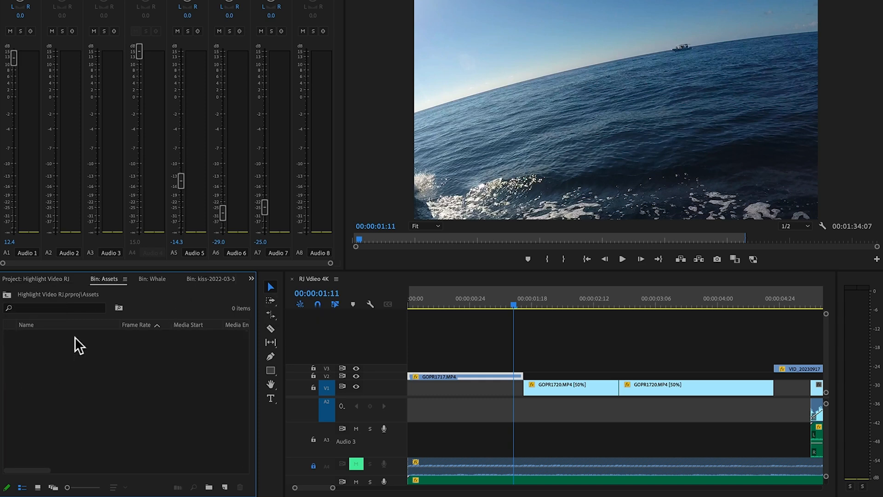
Step: Create a new adjustment layer with the default settings in the Assets bin
{"action": "right_click", "coordinate": [89, 370]}
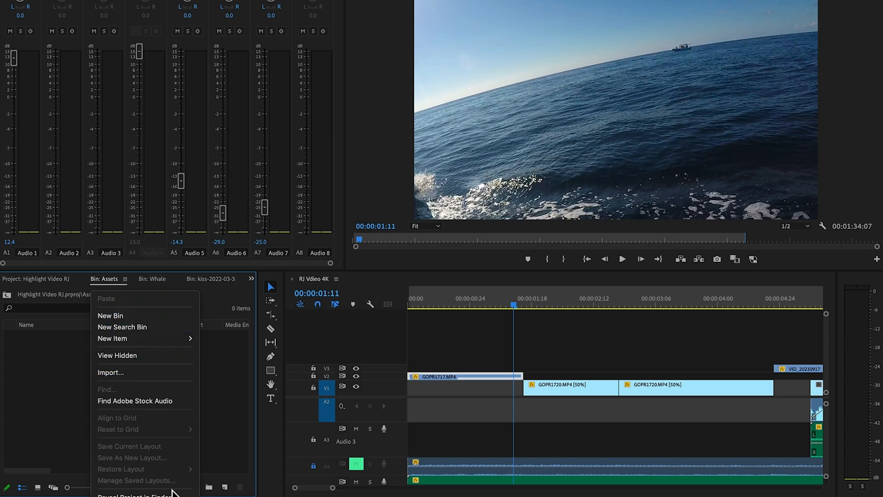
{"action": "left_click", "coordinate": [233, 422]}
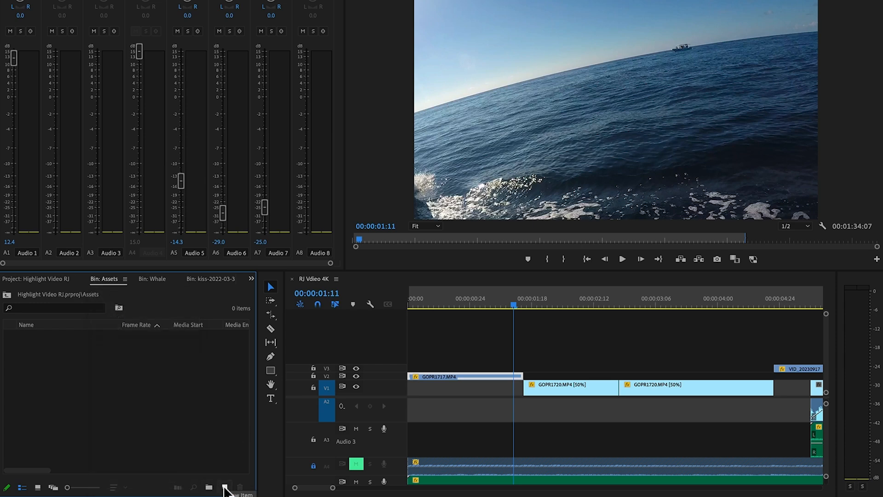
{"action": "left_click", "coordinate": [224, 487]}
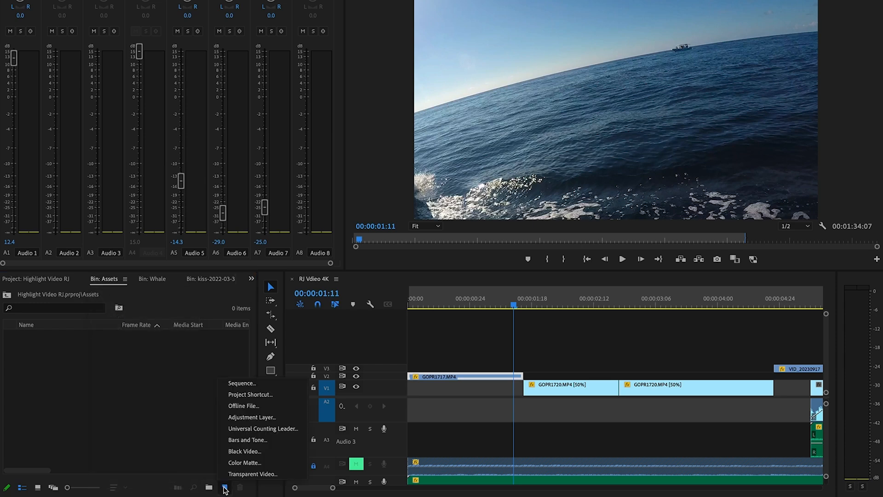
{"action": "left_click", "coordinate": [253, 419]}
{"action": "left_click", "coordinate": [506, 280]}
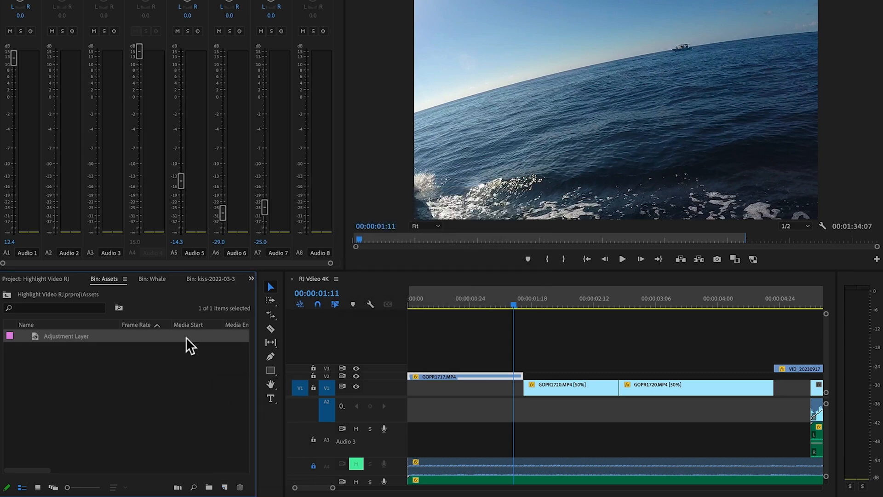
Step: Place the adjustment layer on V4 across the GOPR1717 to GOPR1720 cut, shortened to run from 00:00:01:11 to about 00:00:01:19
{"action": "left_click_drag", "start_coordinate": [90, 332], "coordinate": [465, 358]}
{"action": "left_click_drag", "start_coordinate": [773, 359], "coordinate": [514, 359]}
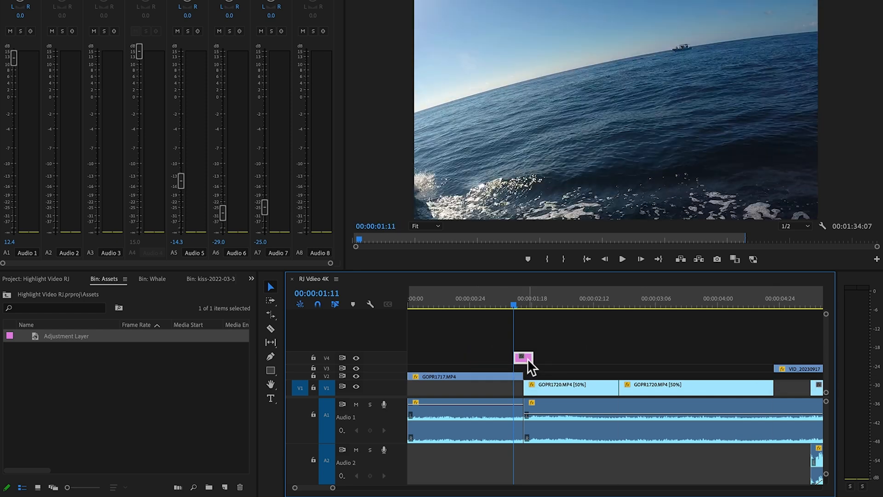
{"action": "left_click_drag", "start_coordinate": [333, 487], "coordinate": [322, 489]}
{"action": "left_click_drag", "start_coordinate": [648, 301], "coordinate": [643, 324]}
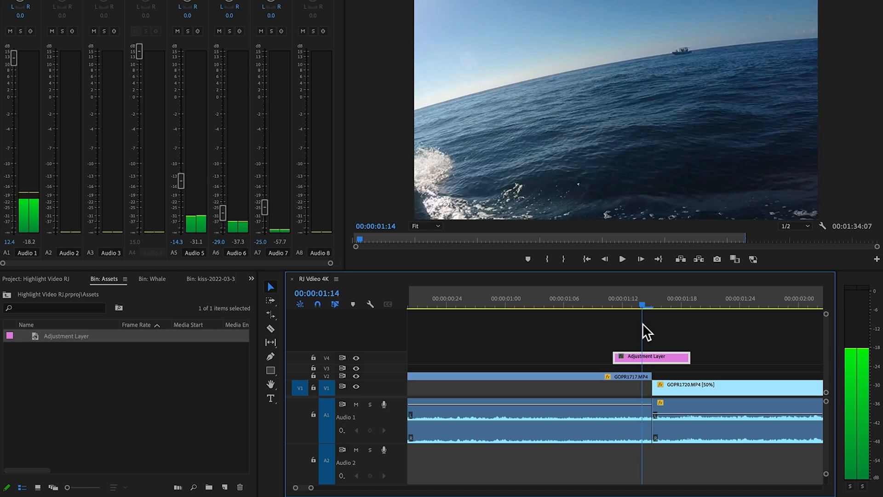
Step: Search the effects for "transform", apply the Distort Transform effect to the adjustment layer, and show its effect settings
{"action": "left_click", "coordinate": [252, 278]}
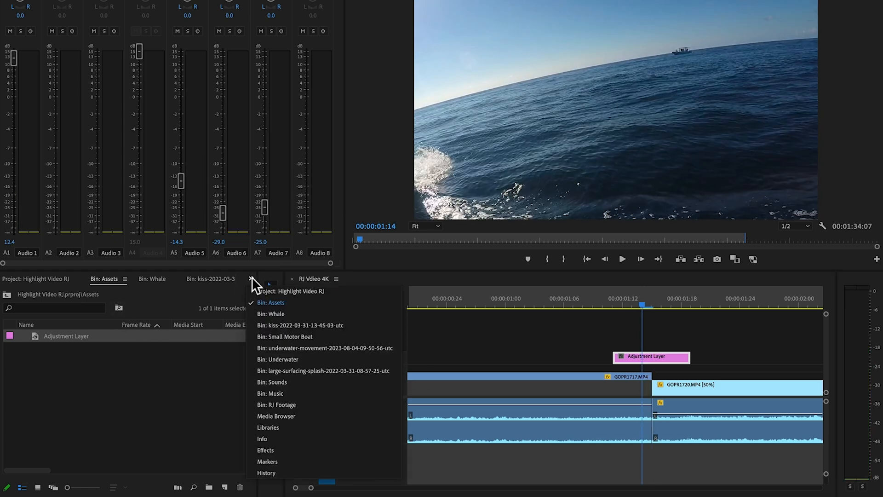
{"action": "left_click", "coordinate": [288, 450]}
{"action": "left_click", "coordinate": [50, 292]}
{"action": "type", "text": "transfo"}
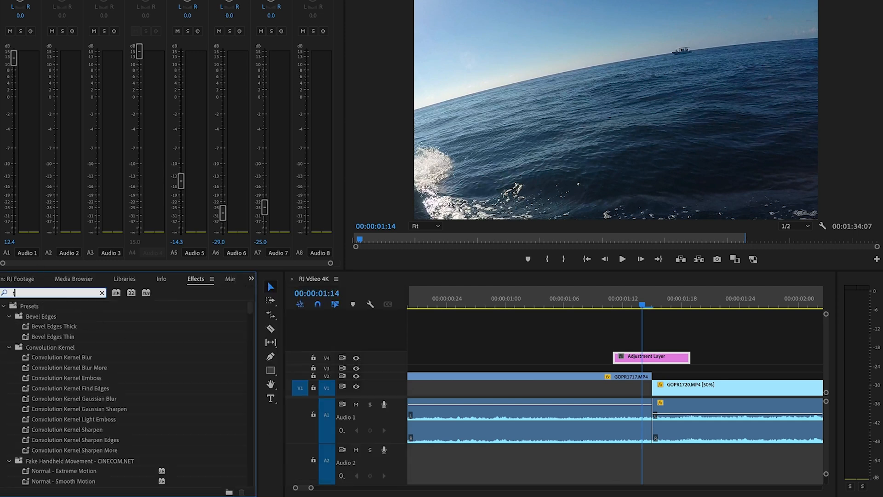
{"action": "type", "text": "rm"}
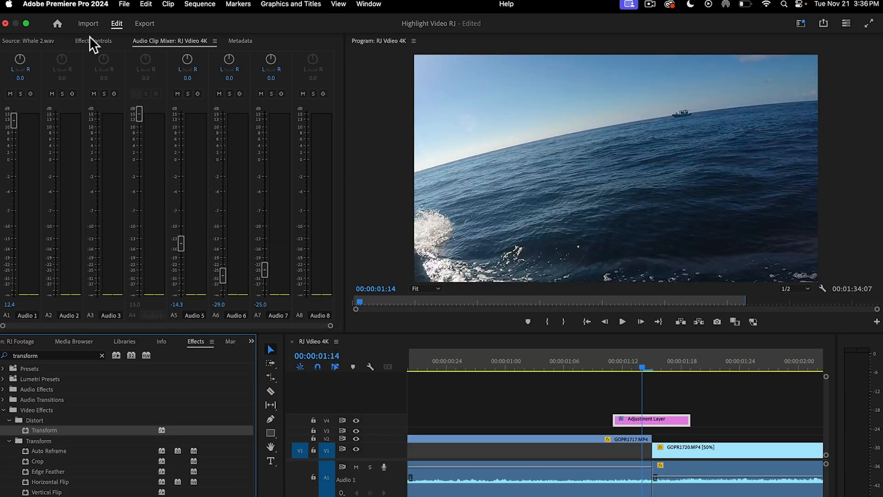
{"action": "left_click", "coordinate": [104, 40]}
{"action": "scroll", "coordinate": [109, 216], "scroll_direction": "down", "scroll_amount": 3}
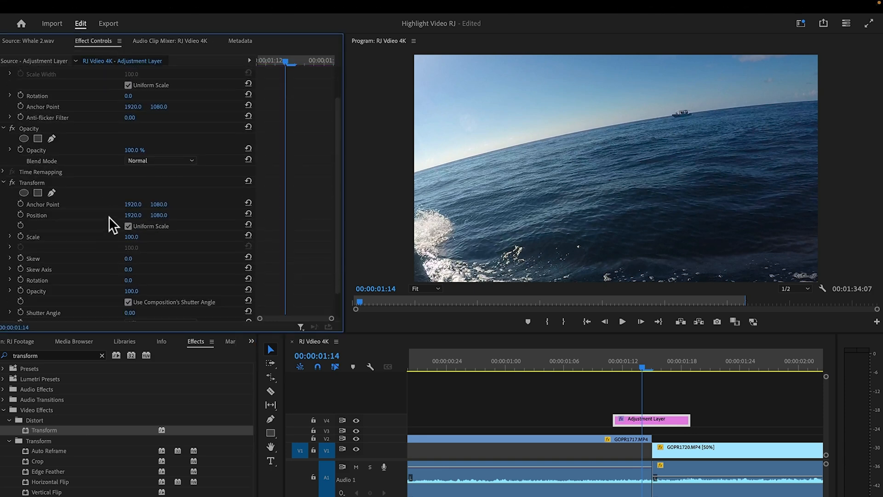
Step: At 00:00:01:12, add starting keyframes for the Transform effect's Position and Scale on the adjustment layer
{"action": "left_click_drag", "start_coordinate": [637, 345], "coordinate": [623, 352]}
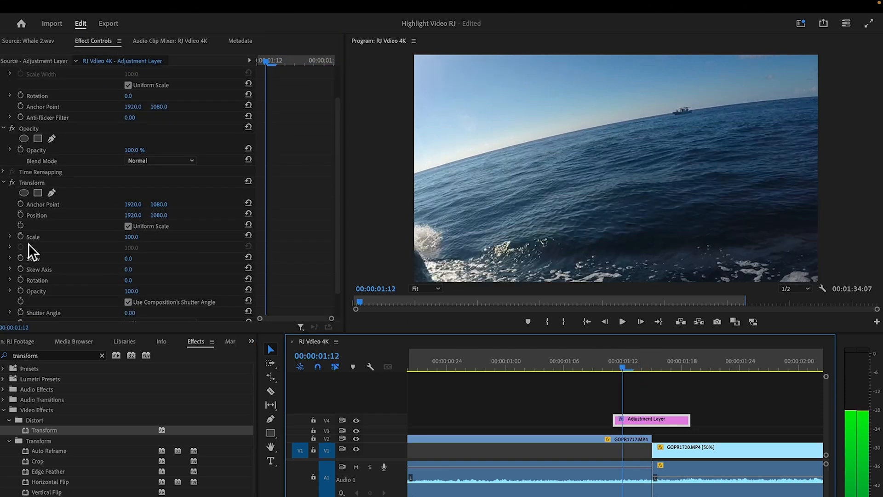
{"action": "left_click", "coordinate": [21, 214]}
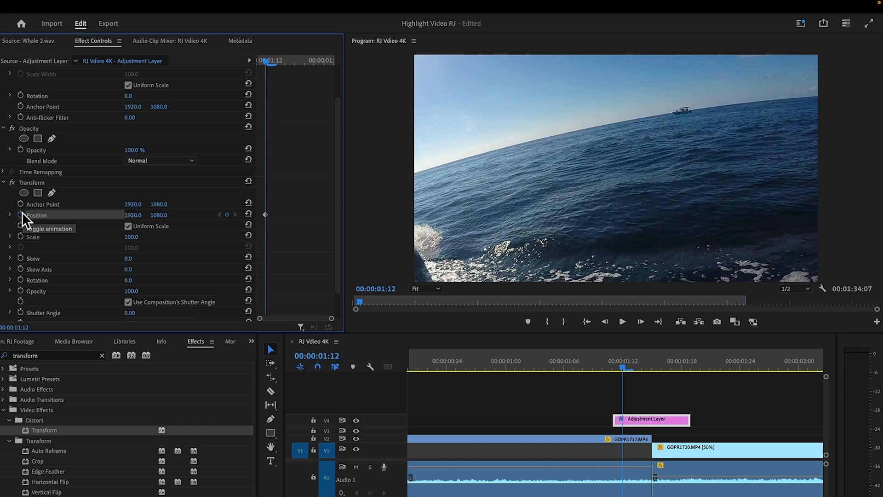
{"action": "left_click", "coordinate": [21, 236]}
Step: Turn off Use Composition's Shutter Angle in the Transform effect and set the Shutter Angle to 180
{"action": "scroll", "coordinate": [131, 276], "scroll_direction": "down", "scroll_amount": 1}
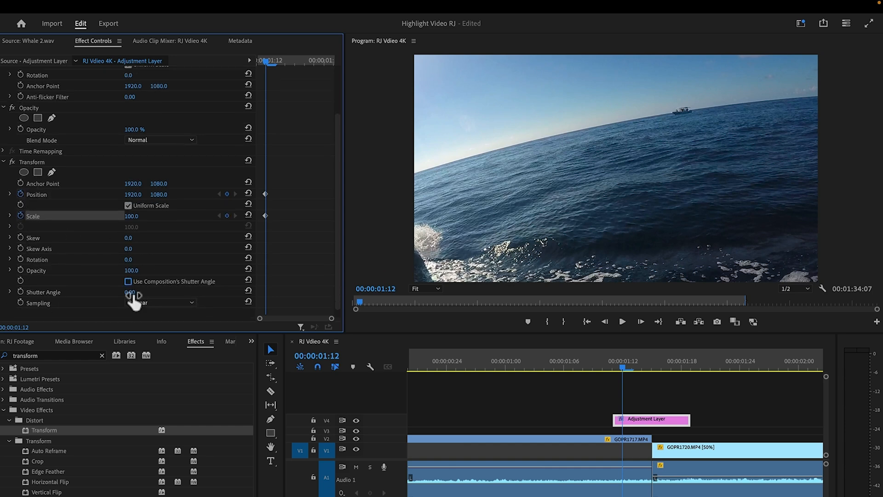
{"action": "left_click_drag", "start_coordinate": [131, 294], "coordinate": [147, 295]}
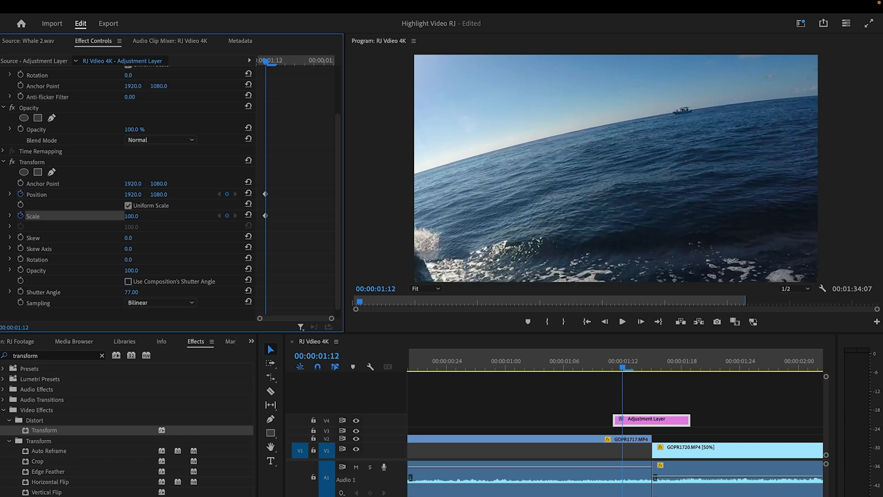
{"action": "left_click", "coordinate": [132, 292]}
{"action": "type", "text": "180"}
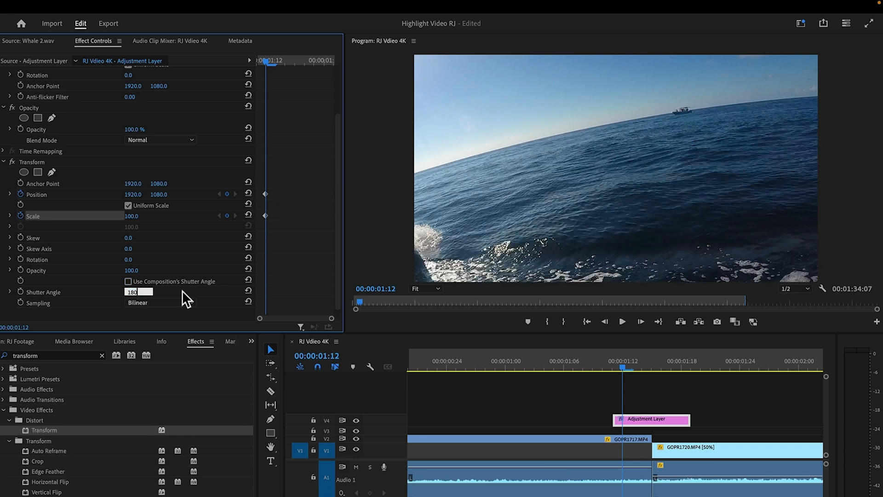
{"action": "key", "text": "Return"}
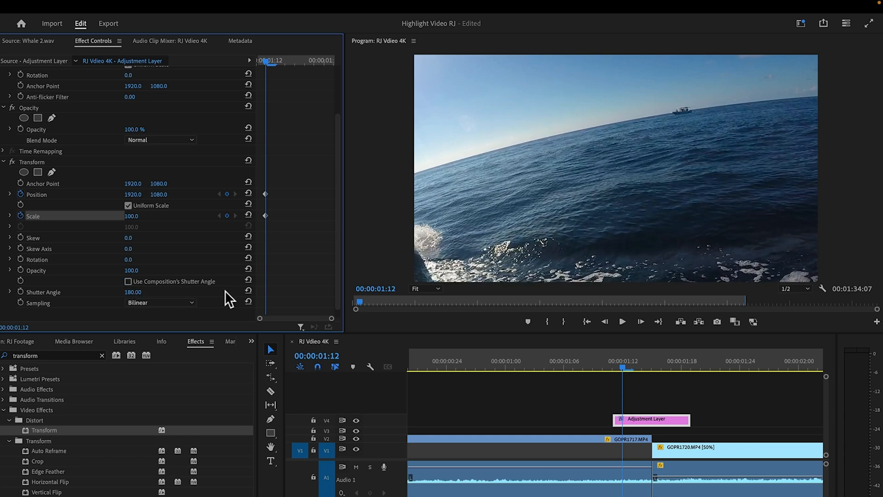
Step: At 00:00:01:15, keyframe the adjustment layer's Transform with horizontal Position 828 and Scale 158
{"action": "left_click", "coordinate": [641, 323]}
{"action": "left_click", "coordinate": [642, 323]}
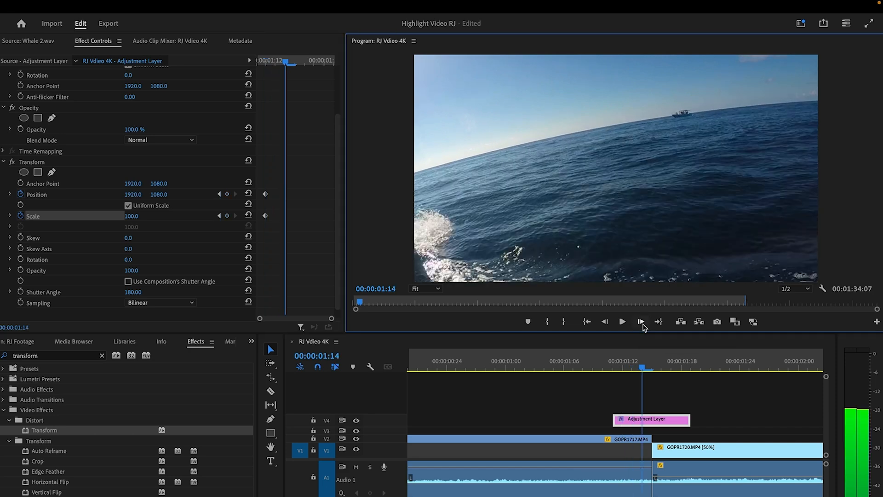
{"action": "left_click", "coordinate": [642, 323]}
{"action": "key", "text": "Left"}
{"action": "key", "text": "Right"}
{"action": "left_click", "coordinate": [656, 427]}
{"action": "left_click_drag", "start_coordinate": [131, 215], "coordinate": [97, 195]}
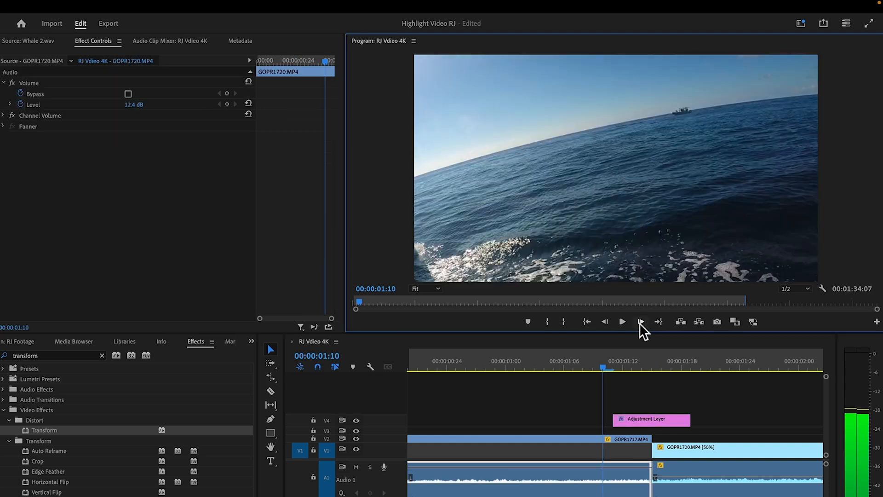
Step: Step through the frames up to the cut and shift the second Position and Scale keyframes one frame earlier, to 00:00:01:14
{"action": "left_click", "coordinate": [642, 323]}
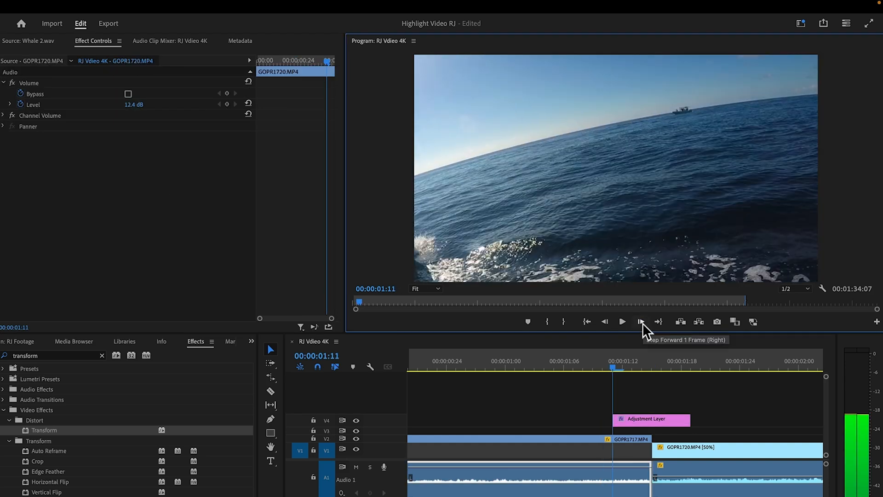
{"action": "left_click", "coordinate": [642, 323]}
{"action": "left_click", "coordinate": [642, 323]}
{"action": "left_click", "coordinate": [642, 324]}
{"action": "left_click", "coordinate": [644, 327]}
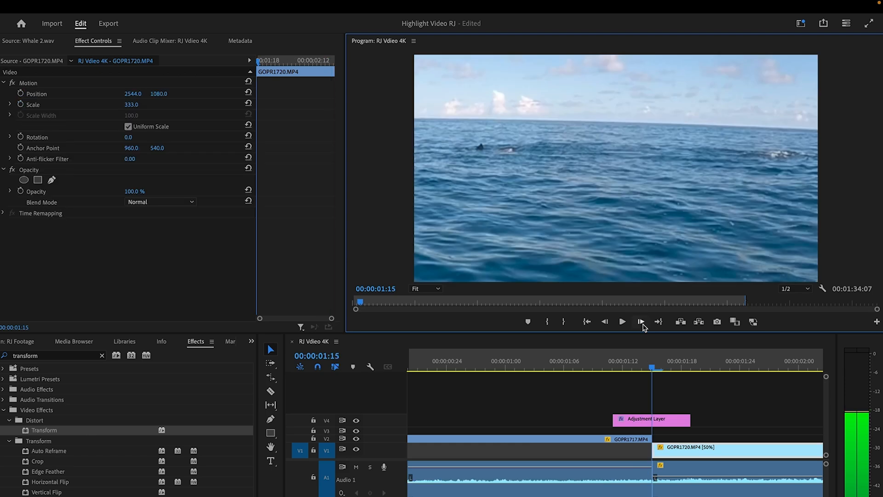
{"action": "left_click", "coordinate": [645, 421]}
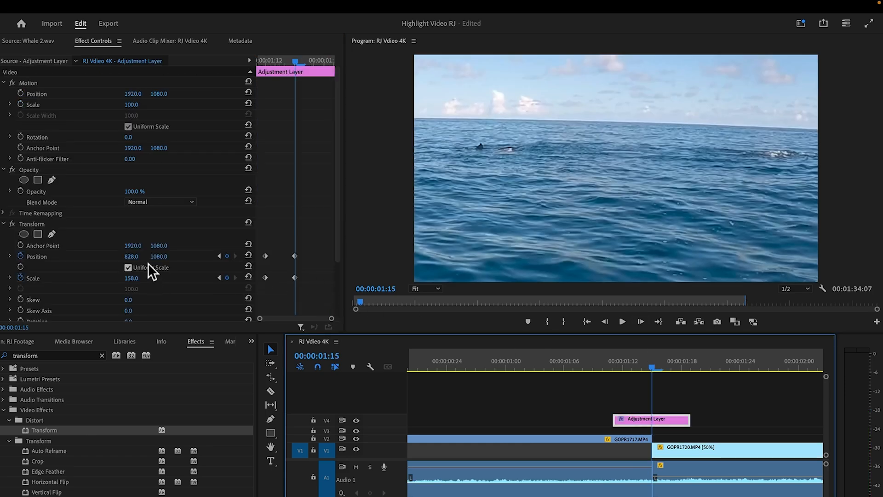
{"action": "left_click_drag", "start_coordinate": [304, 249], "coordinate": [285, 277]}
Step: At 00:00:01:16, keyframe the Transform effect with horizontal Position 3860 and Scale 204
{"action": "key", "text": "Right"}
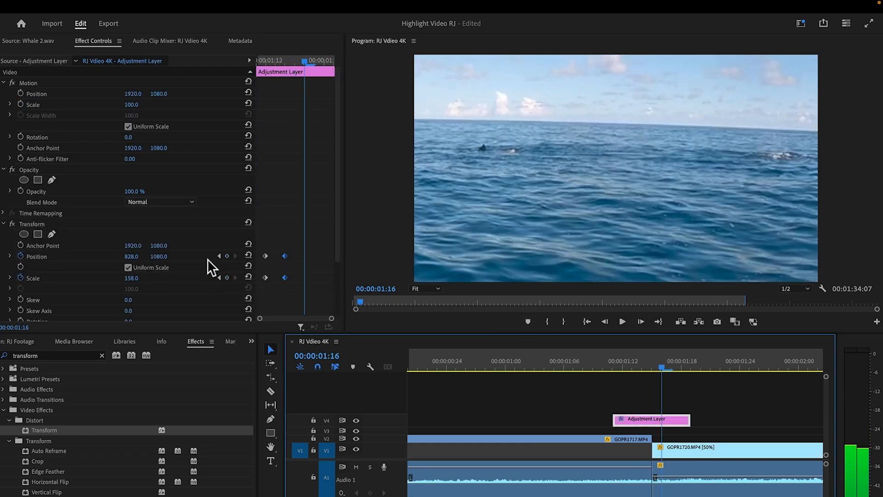
{"action": "left_click_drag", "start_coordinate": [132, 257], "coordinate": [268, 256]}
{"action": "left_click_drag", "start_coordinate": [132, 278], "coordinate": [222, 257]}
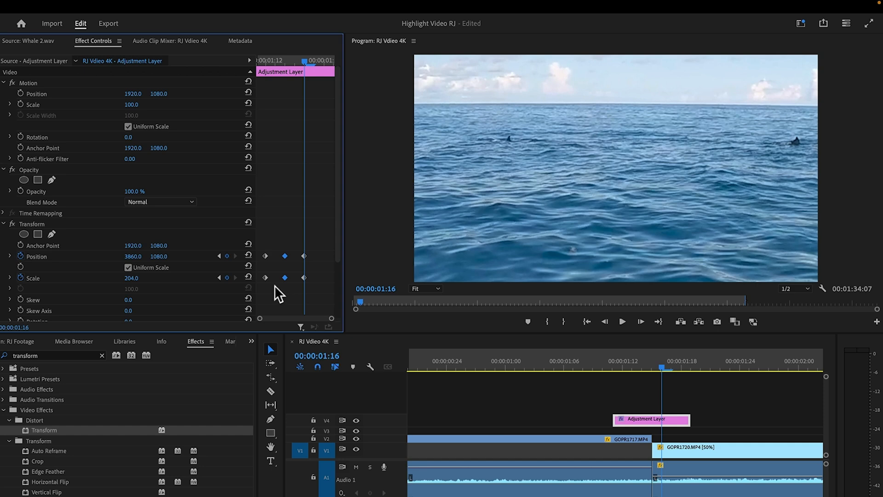
Step: At 00:00:01:19, the end of the adjustment layer, reset the Transform effect's Position and Scale to their defaults as closing keyframes
{"action": "left_click", "coordinate": [640, 321]}
{"action": "left_click", "coordinate": [641, 322]}
{"action": "left_click", "coordinate": [641, 322]}
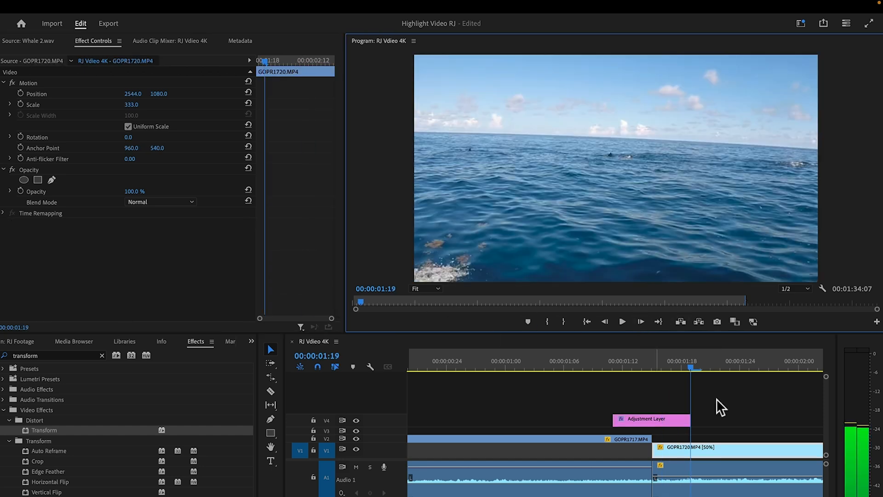
{"action": "left_click", "coordinate": [660, 421]}
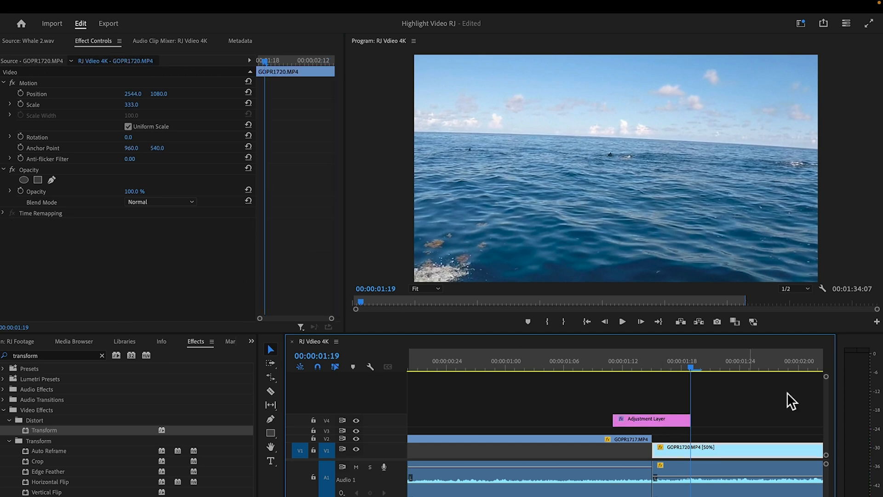
{"action": "left_click", "coordinate": [676, 419]}
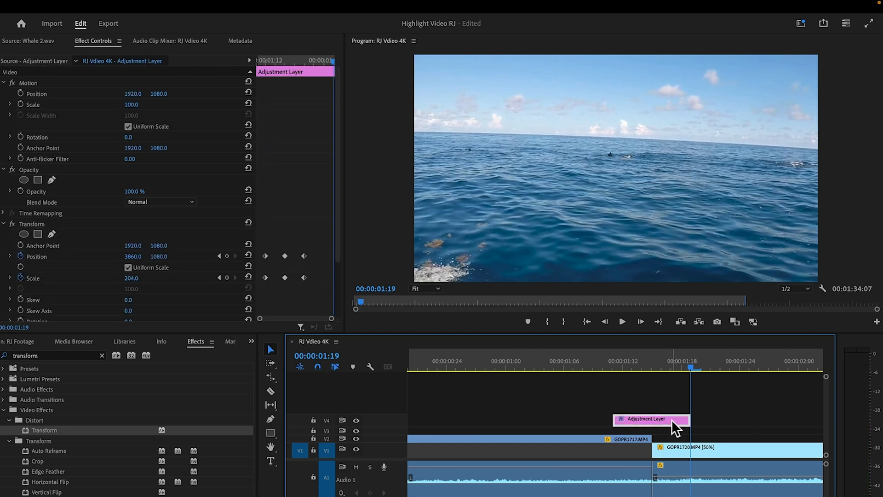
{"action": "left_click", "coordinate": [248, 255]}
{"action": "left_click", "coordinate": [249, 277]}
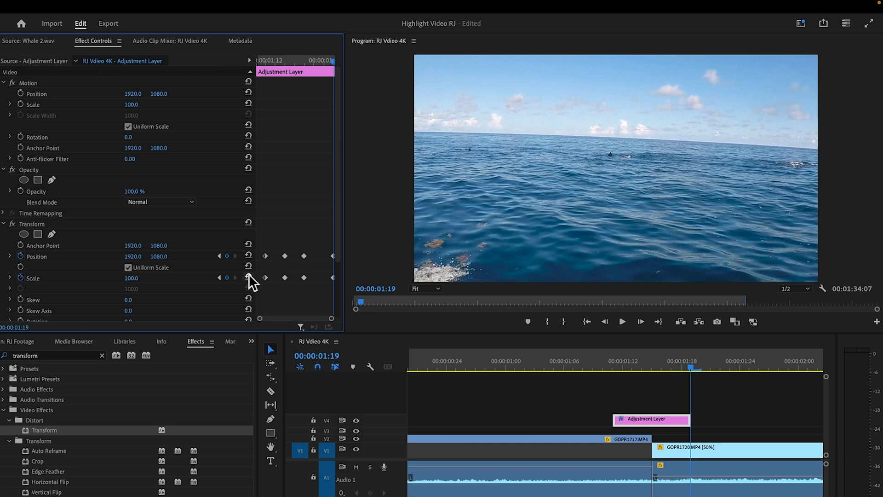
Step: Play back the transition across the GOPR1717 to GOPR1720 cut and delete the adjustment layer from the sequence
{"action": "left_click_drag", "start_coordinate": [694, 366], "coordinate": [580, 366]}
{"action": "left_click", "coordinate": [622, 321]}
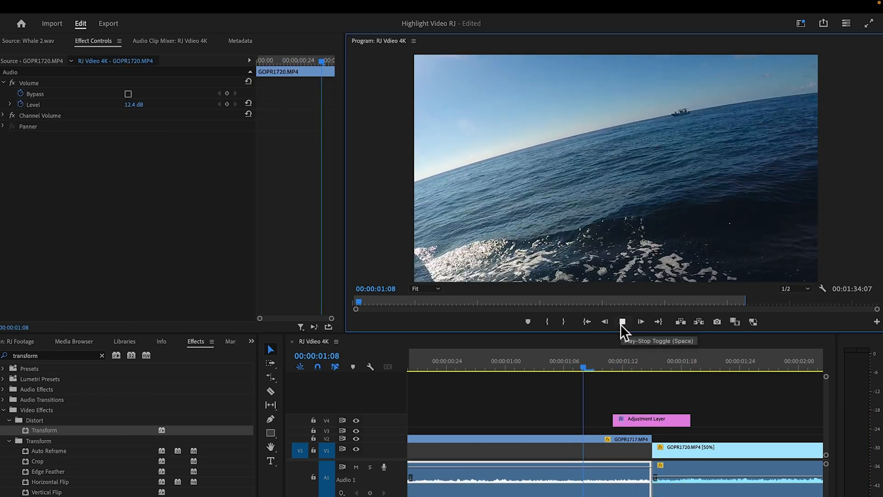
{"action": "left_click", "coordinate": [621, 325]}
{"action": "left_click_drag", "start_coordinate": [427, 366], "coordinate": [640, 401]}
{"action": "key", "text": "space"}
{"action": "left_click", "coordinate": [670, 417]}
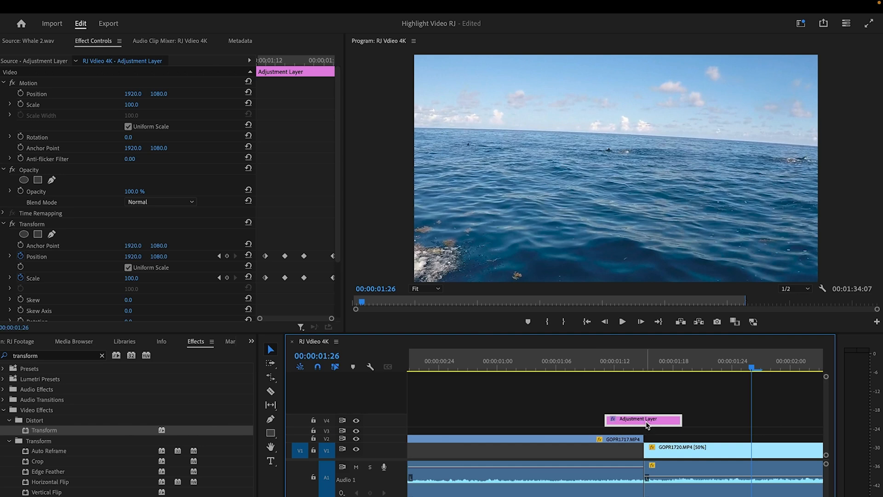
{"action": "key", "text": "Delete"}
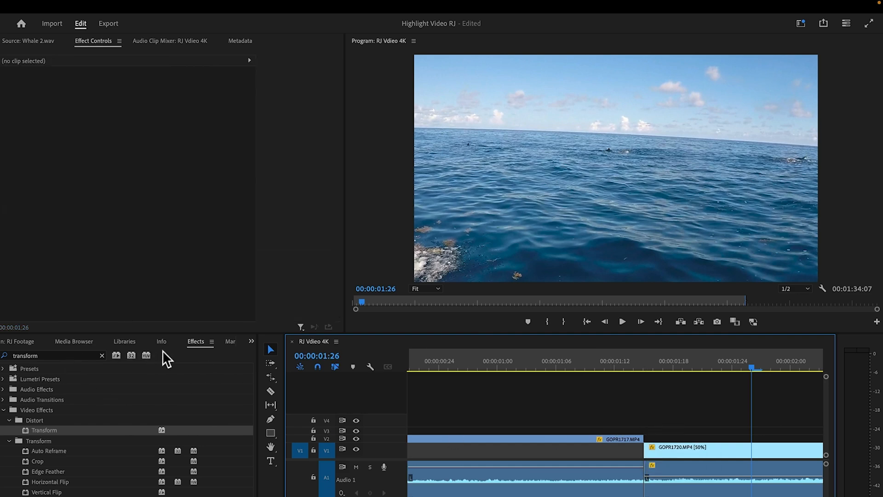
Step: Return to the Highlight Video RJ project's top-level bin list and collapse the Assets bin
{"action": "left_click", "coordinate": [251, 341]}
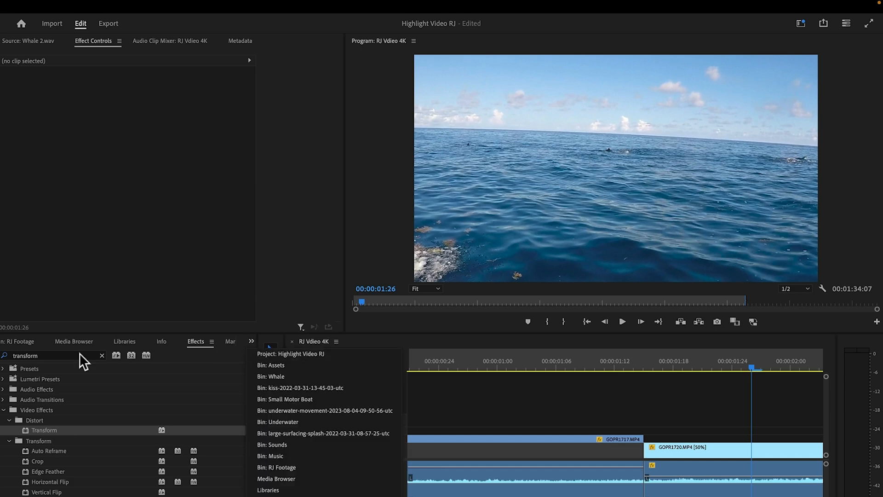
{"action": "left_click", "coordinate": [21, 340]}
{"action": "left_click", "coordinate": [7, 358]}
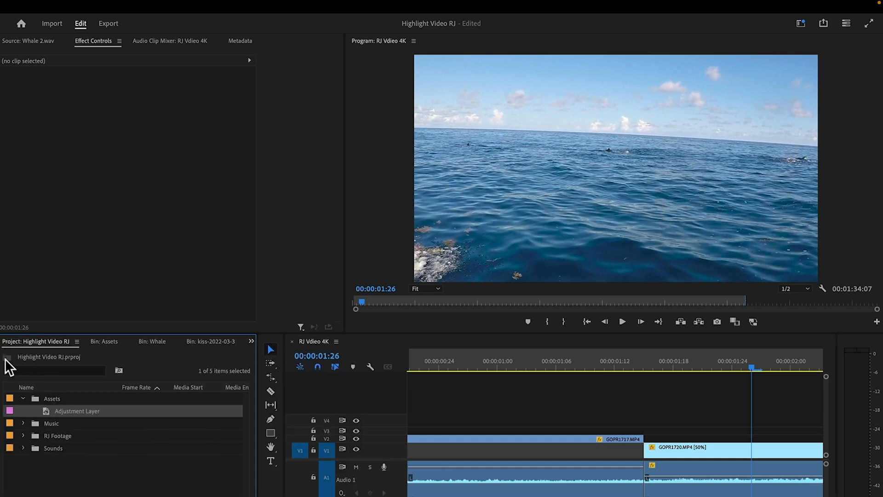
{"action": "left_click", "coordinate": [23, 398]}
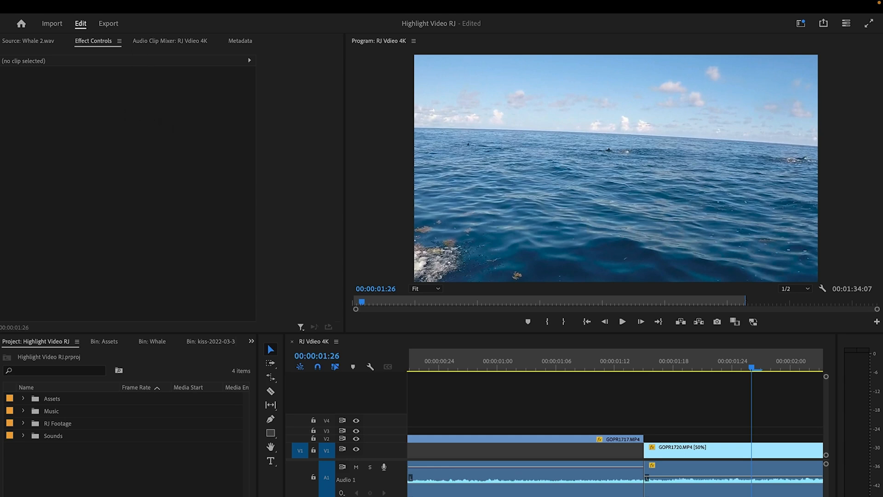
{"action": "left_click", "coordinate": [151, 57]}
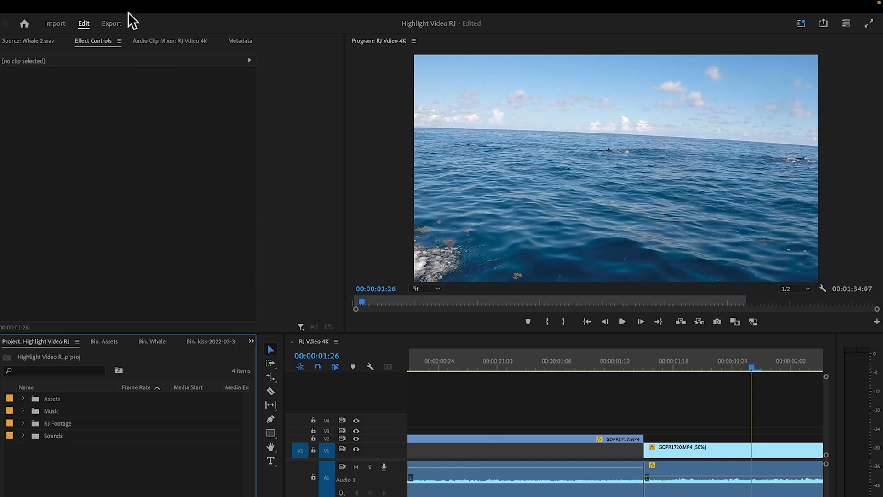
Step: Switch to Envato Elements in Safari and search the video templates for "transitions", filtered to Premiere Pro
{"action": "left_click", "coordinate": [25, 23]}
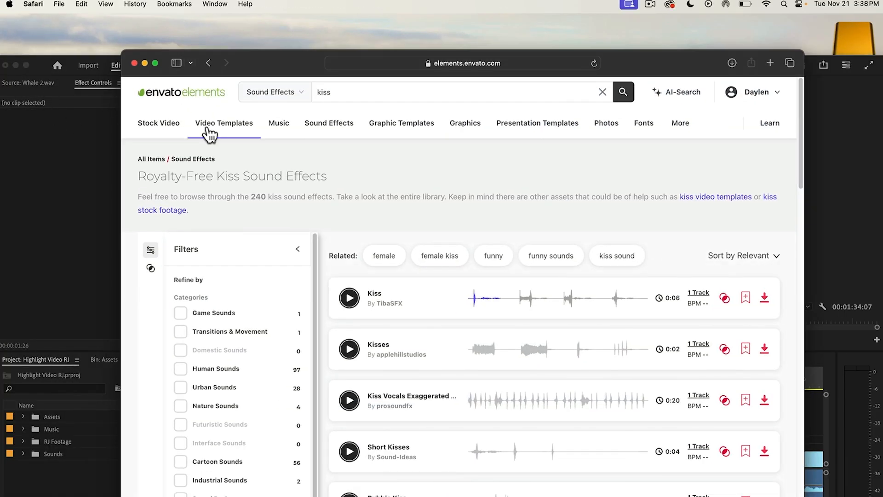
{"action": "left_click", "coordinate": [228, 124]}
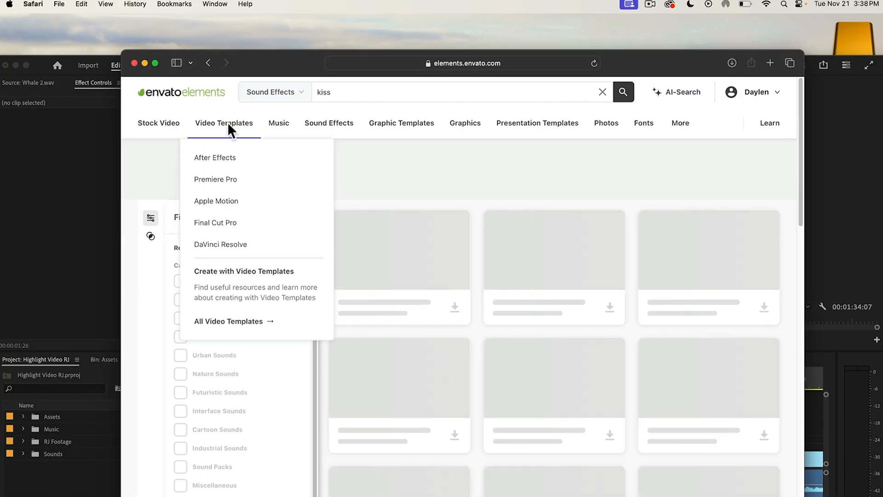
{"action": "left_click", "coordinate": [405, 90]}
{"action": "type", "text": "transitions"}
{"action": "key", "text": "Return"}
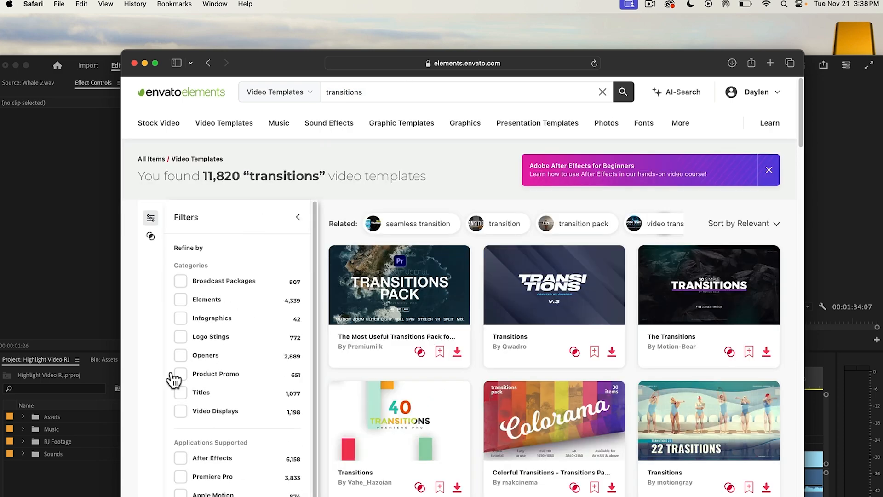
{"action": "left_click_drag", "start_coordinate": [192, 483], "coordinate": [387, 317]}
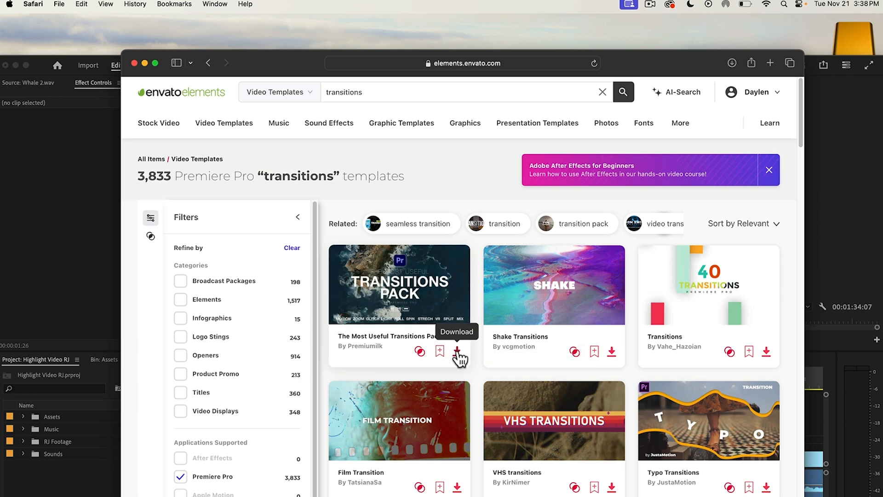
Step: Back in Premiere Pro, import the entire 00. All_1.prproj project from the Premiumilk transitions folder into the Assets bin
{"action": "left_click", "coordinate": [27, 65]}
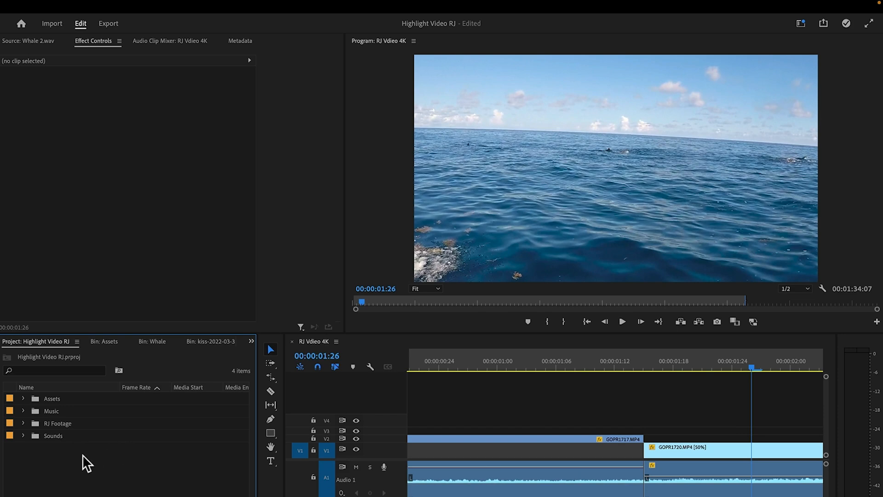
{"action": "double_click", "coordinate": [73, 399]}
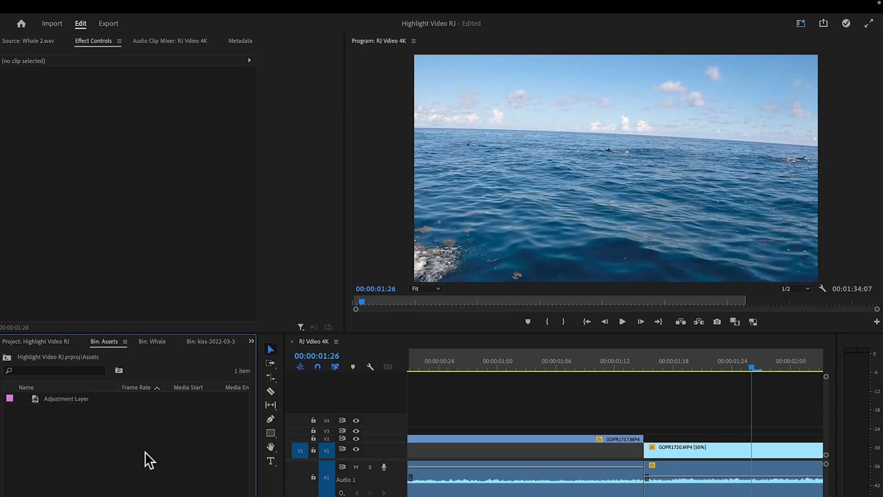
{"action": "double_click", "coordinate": [93, 450]}
{"action": "left_click", "coordinate": [629, 65]}
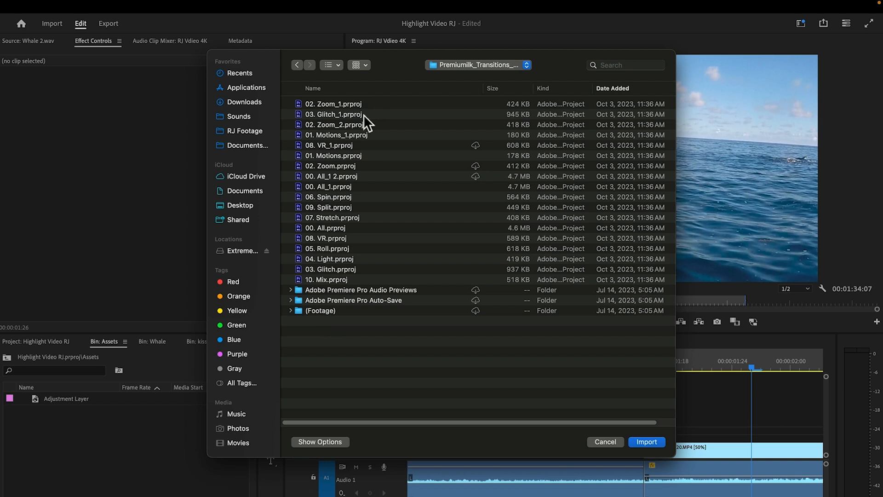
{"action": "left_click", "coordinate": [351, 187]}
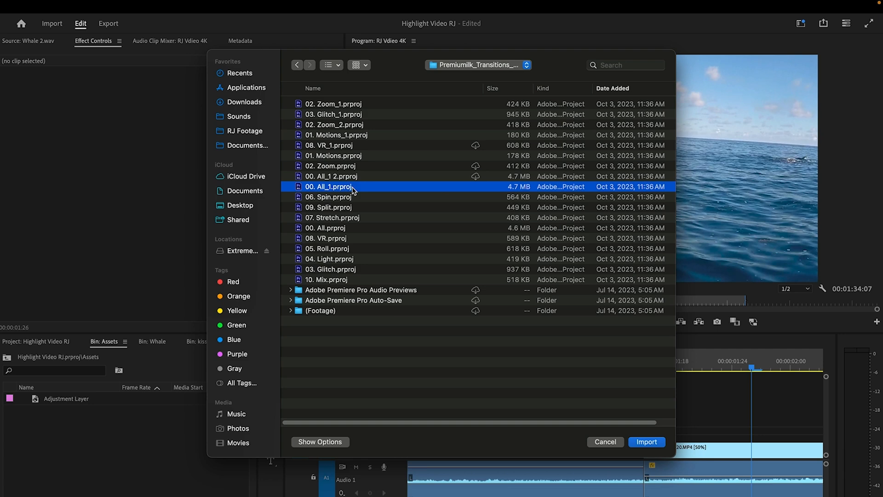
{"action": "left_click", "coordinate": [649, 441]}
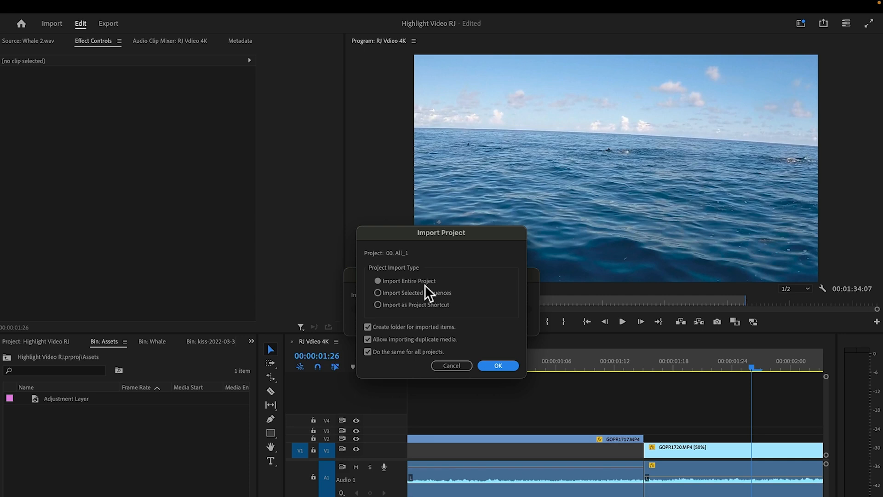
{"action": "left_click", "coordinate": [503, 366]}
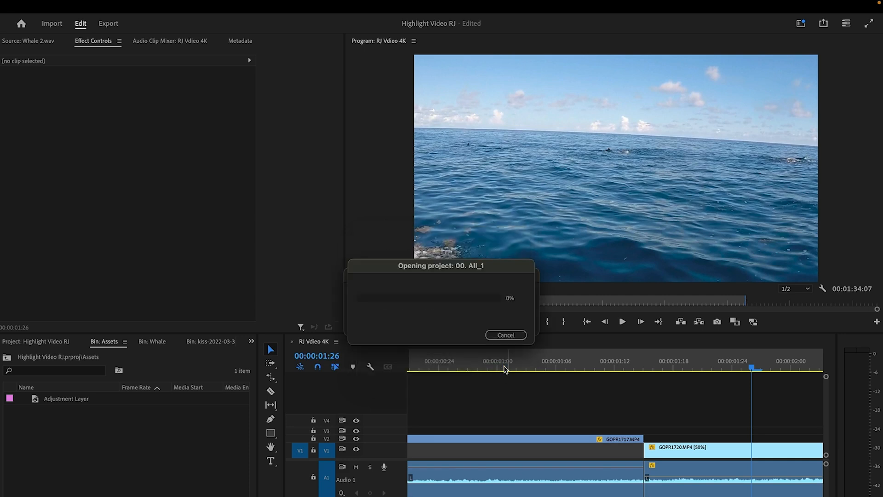
Step: Open the 1. Roll Right sequence from the 05. Roll bin inside the imported Premiumilk Transitions bin
{"action": "double_click", "coordinate": [116, 400]}
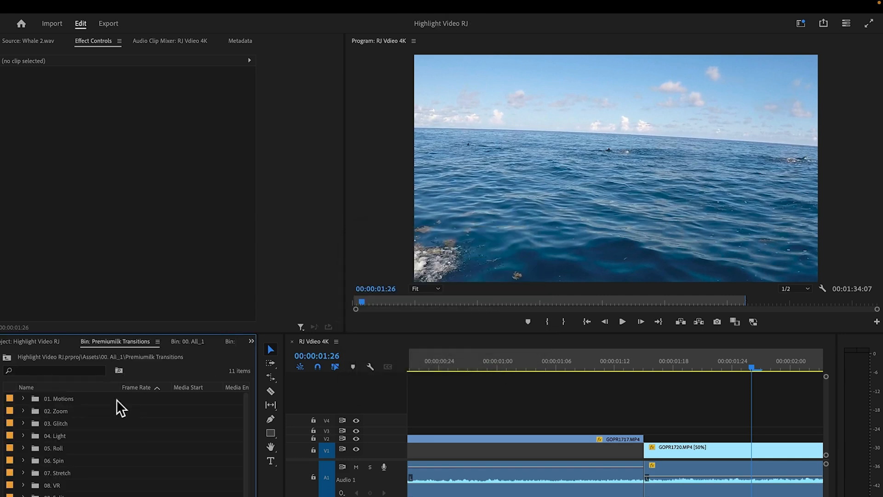
{"action": "double_click", "coordinate": [73, 447]}
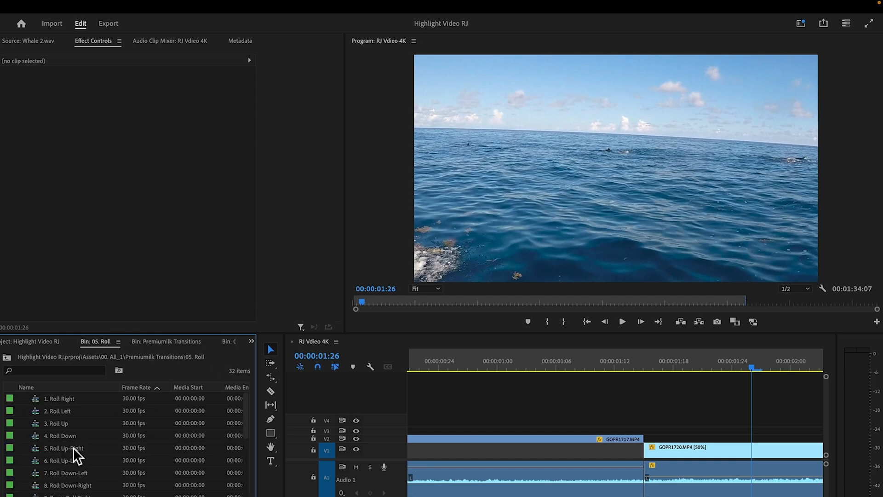
{"action": "double_click", "coordinate": [86, 398]}
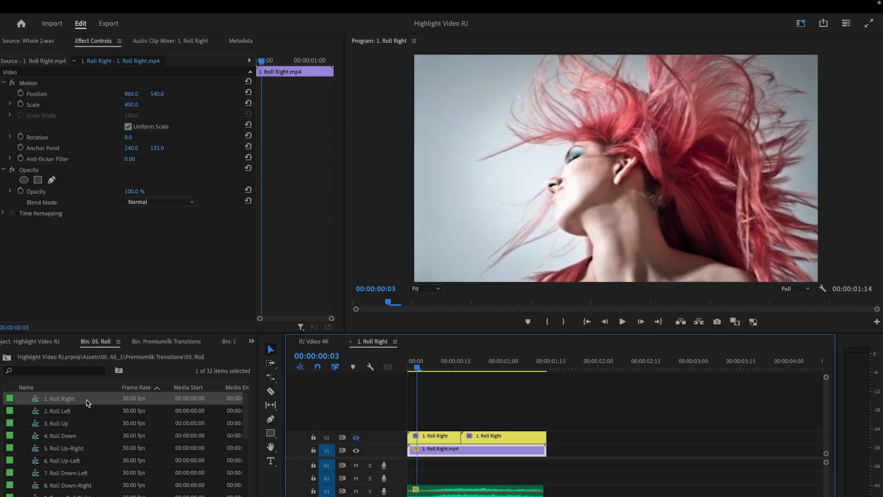
Step: Delete the placeholder clip 1. Roll Right.mp4 from the sequence and copy the two remaining Roll Right clips with their audio
{"action": "left_click_drag", "start_coordinate": [416, 364], "coordinate": [382, 382]}
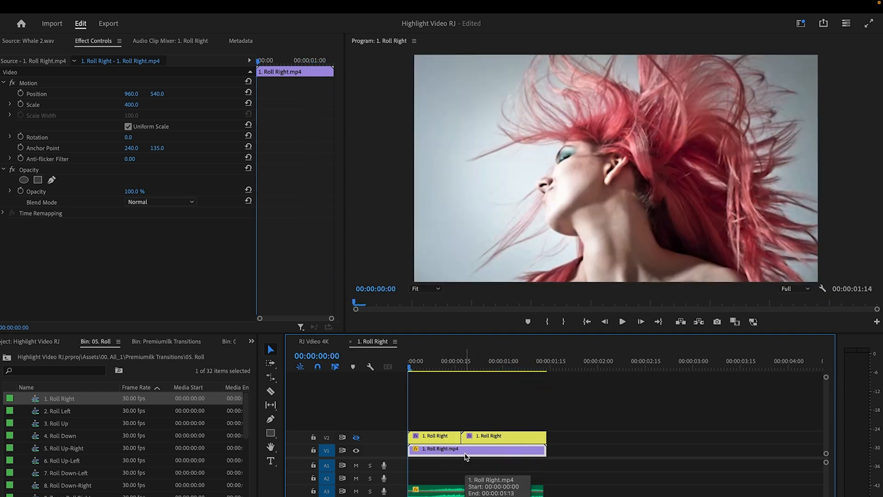
{"action": "key", "text": "Delete"}
{"action": "left_click_drag", "start_coordinate": [409, 366], "coordinate": [509, 377]}
{"action": "left_click_drag", "start_coordinate": [566, 422], "coordinate": [432, 494]}
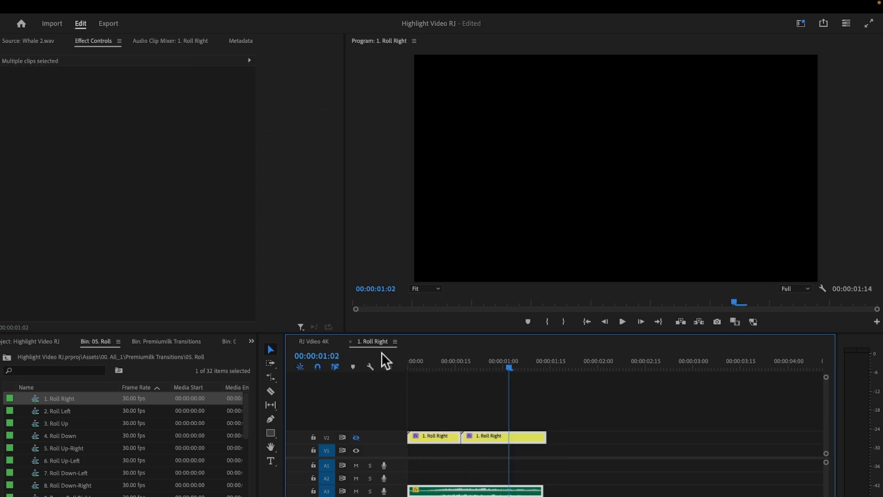
Step: Return to the RJ Vdieo 4K sequence and lock its video tracks V1 to V4 and all existing audio tracks
{"action": "left_click", "coordinate": [319, 341]}
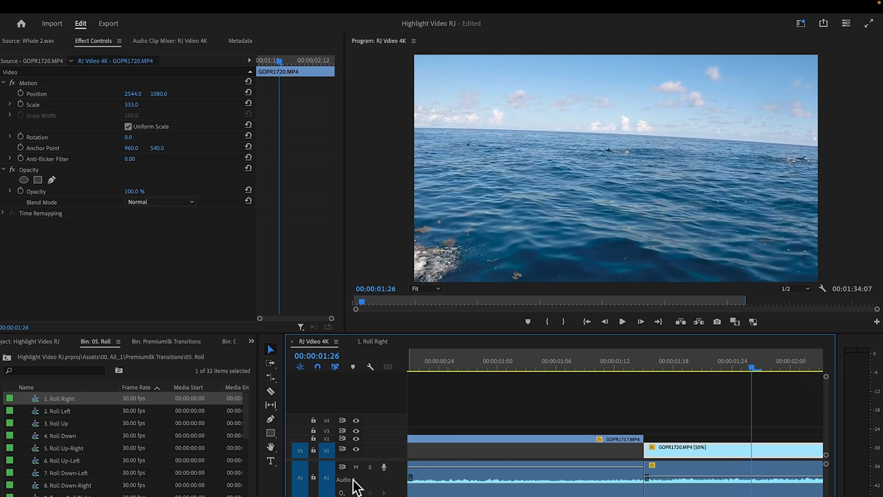
{"action": "scroll", "coordinate": [616, 478], "scroll_direction": "down", "scroll_amount": 5}
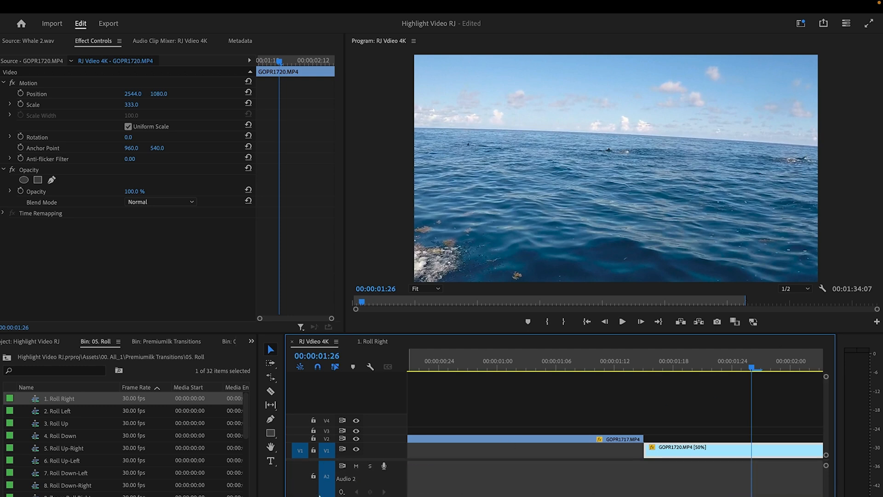
{"action": "scroll", "coordinate": [615, 479], "scroll_direction": "up", "scroll_amount": 2}
{"action": "scroll", "coordinate": [318, 478], "scroll_direction": "up", "scroll_amount": 2}
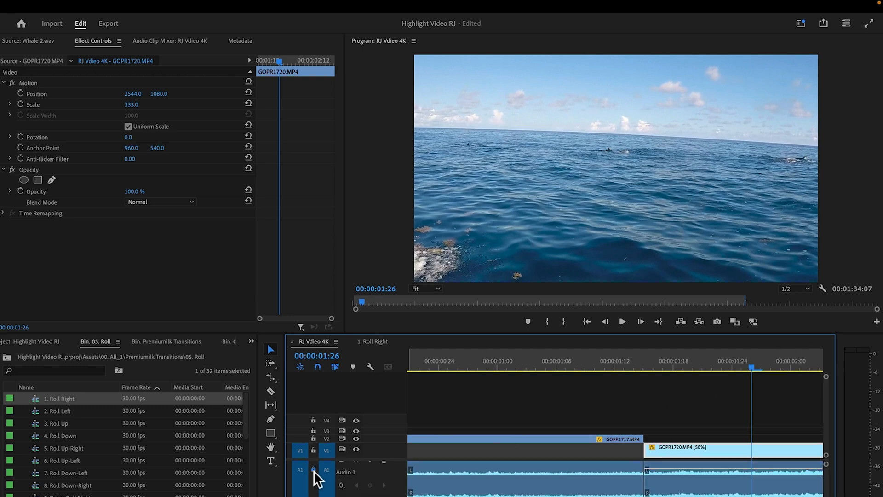
{"action": "left_click", "coordinate": [314, 450]}
{"action": "left_click", "coordinate": [314, 438]}
{"action": "left_click", "coordinate": [313, 431]}
{"action": "left_click", "coordinate": [313, 420]}
{"action": "scroll", "coordinate": [394, 487], "scroll_direction": "down", "scroll_amount": 3}
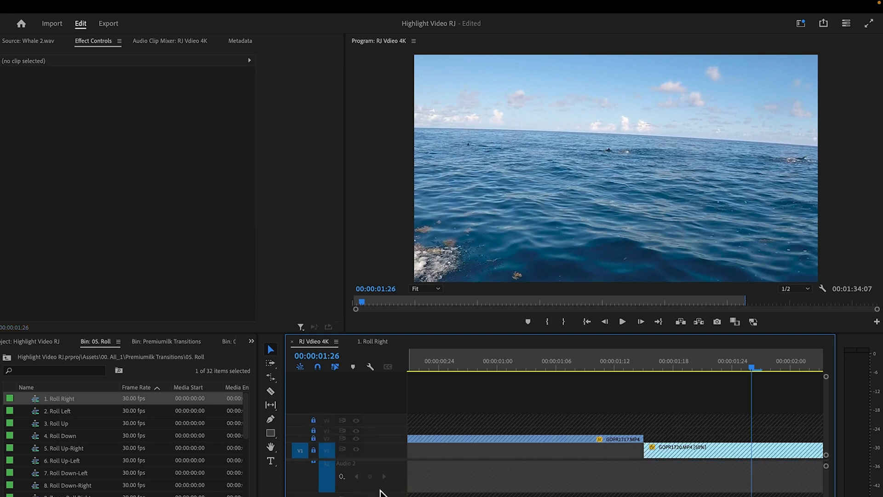
{"action": "scroll", "coordinate": [351, 491], "scroll_direction": "up", "scroll_amount": 2}
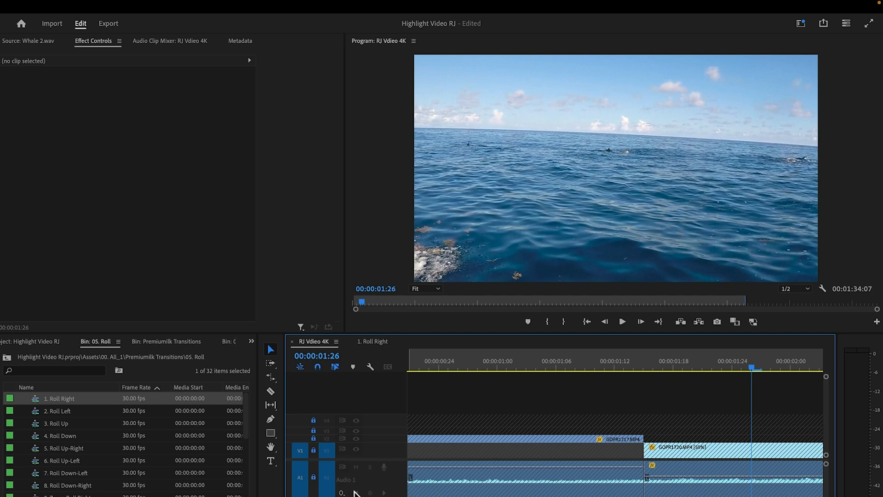
{"action": "scroll", "coordinate": [355, 488], "scroll_direction": "down", "scroll_amount": 4}
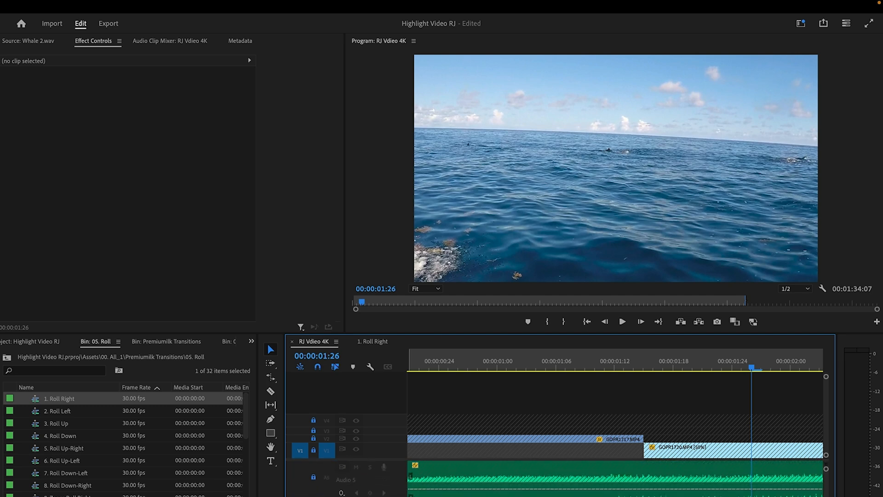
{"action": "scroll", "coordinate": [575, 483], "scroll_direction": "down", "scroll_amount": 3}
Step: Paste the Roll Right transition at 00:00:01:08, with its clips on V5 and its audio on A9
{"action": "left_click", "coordinate": [575, 366]}
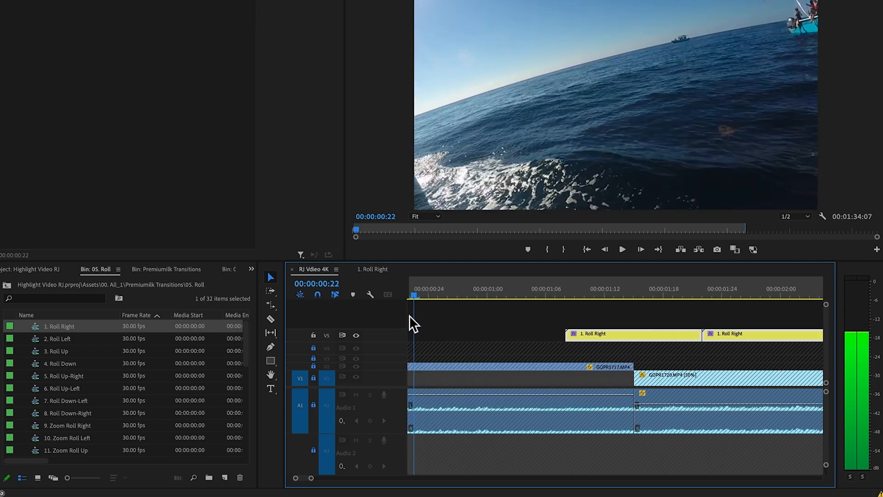
{"action": "left_click_drag", "start_coordinate": [410, 321], "coordinate": [563, 315]}
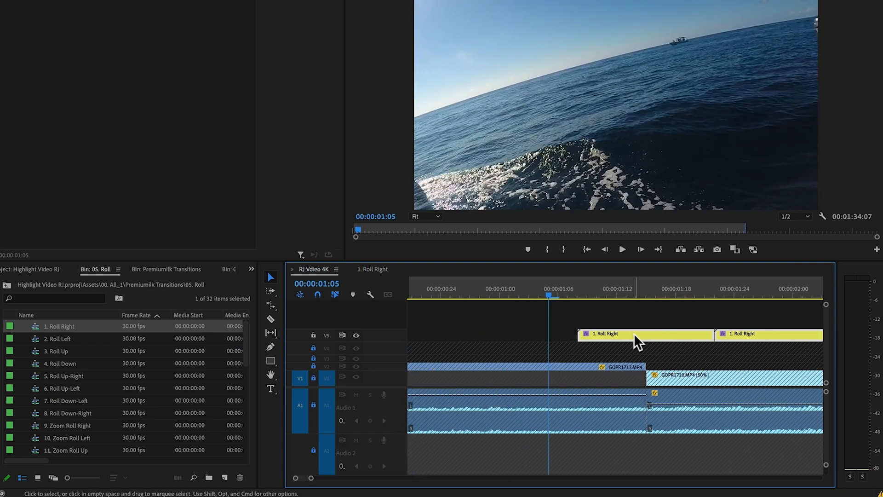
{"action": "scroll", "coordinate": [716, 434], "scroll_direction": "down", "scroll_amount": 5}
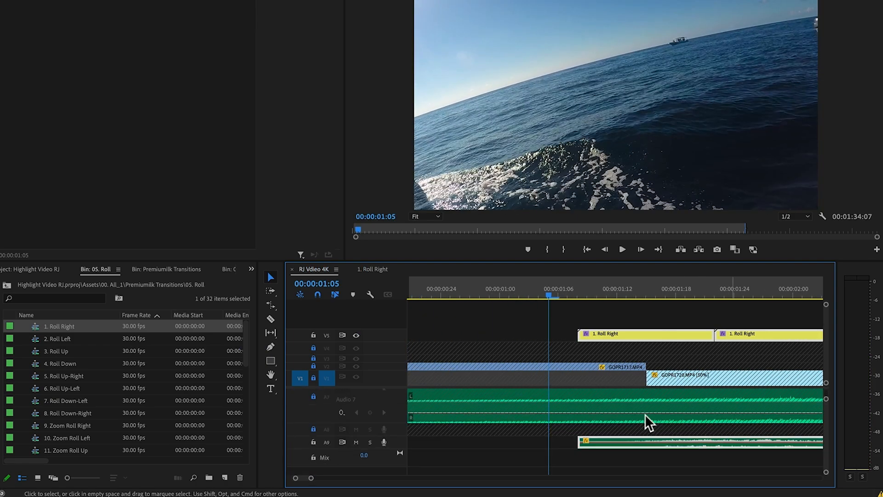
Step: Move both Roll Right clips and their audio together so their join meets the GOPR1717 to GOPR1720 cut, and preview the transition
{"action": "left_click_drag", "start_coordinate": [650, 335], "coordinate": [581, 339]}
{"action": "key", "text": "super+z"}
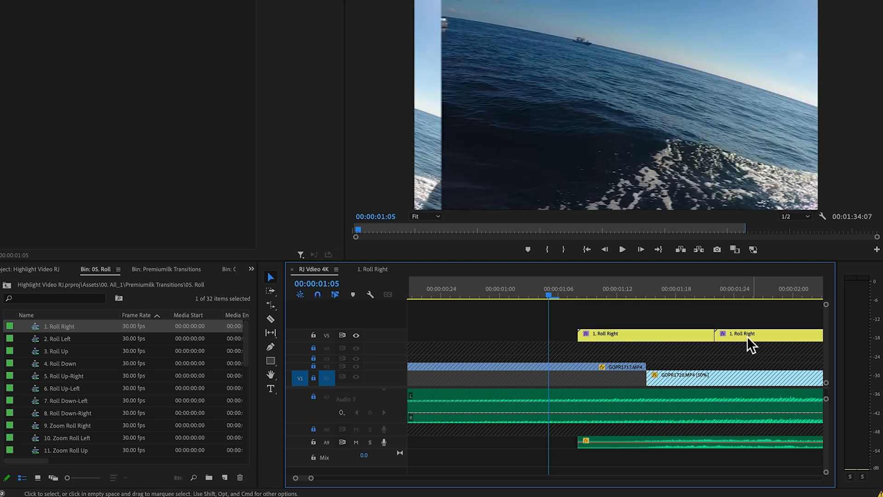
{"action": "left_click", "coordinate": [670, 334], "text": "shift"}
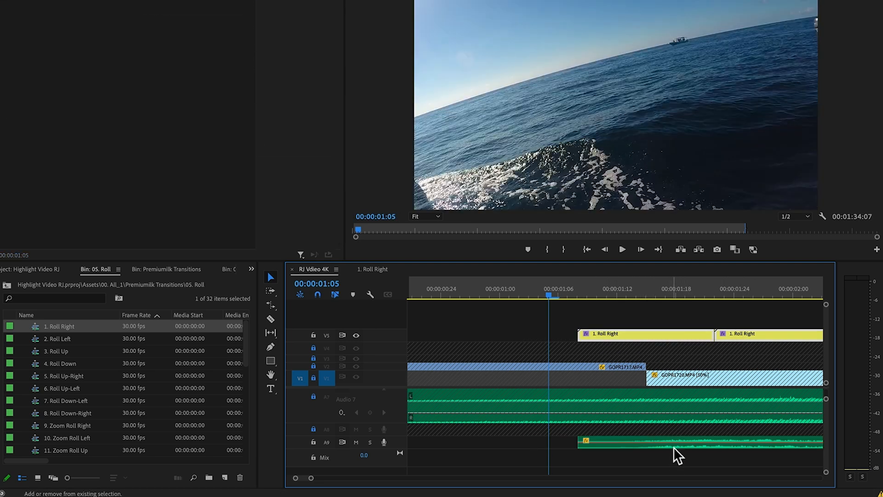
{"action": "left_click", "coordinate": [678, 445], "text": "shift"}
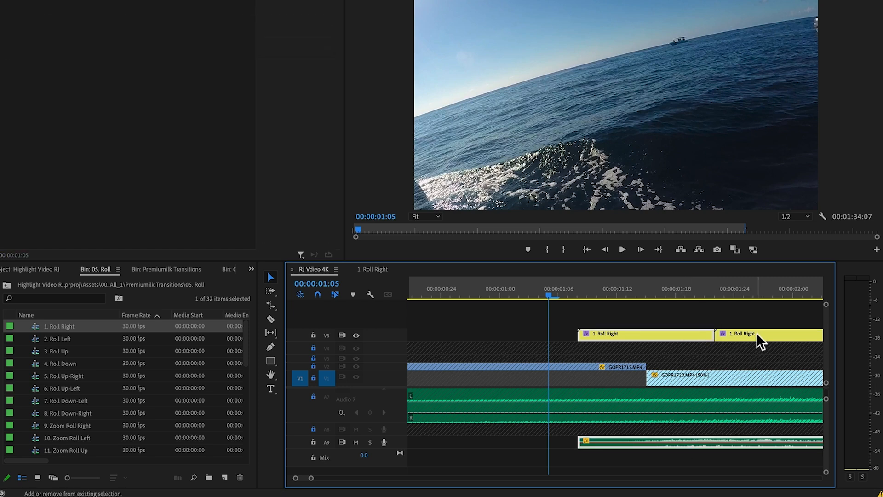
{"action": "left_click_drag", "start_coordinate": [748, 334], "coordinate": [680, 346]}
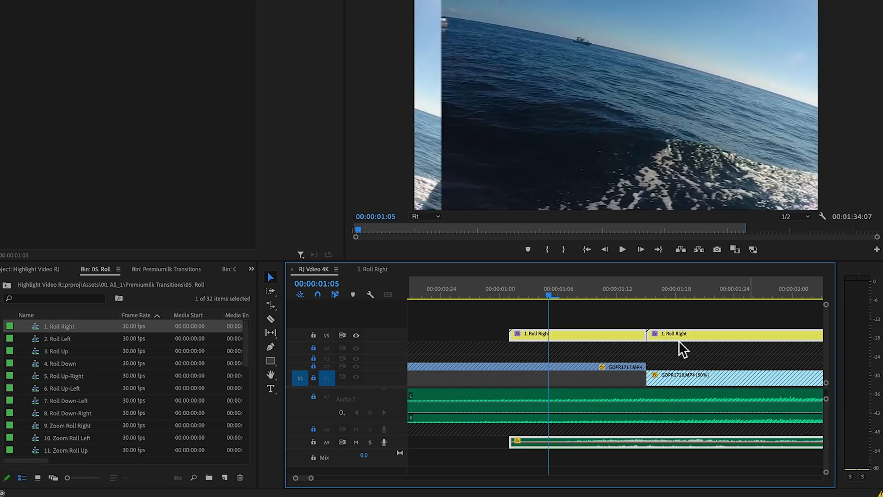
{"action": "left_click_drag", "start_coordinate": [547, 297], "coordinate": [465, 301]}
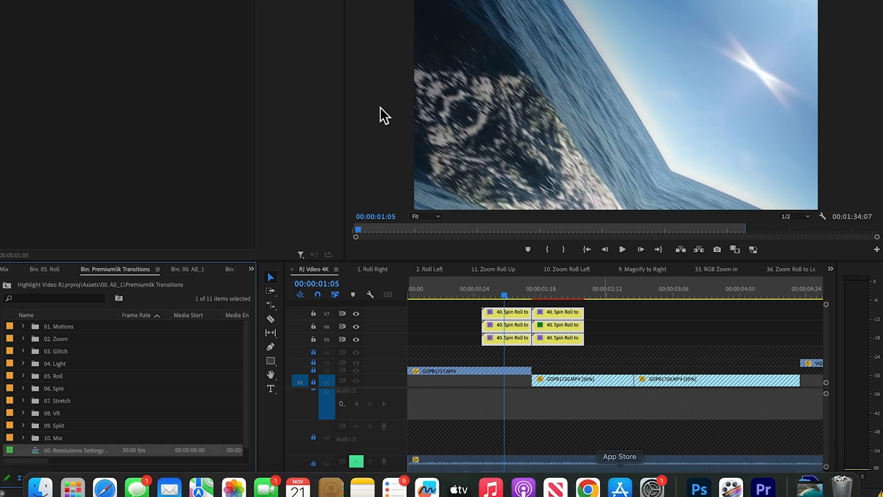
Step: Check the frame size in the RJ Vdieo 4K sequence settings and close them without changes
{"action": "left_click", "coordinate": [196, 0]}
{"action": "left_click", "coordinate": [207, 0]}
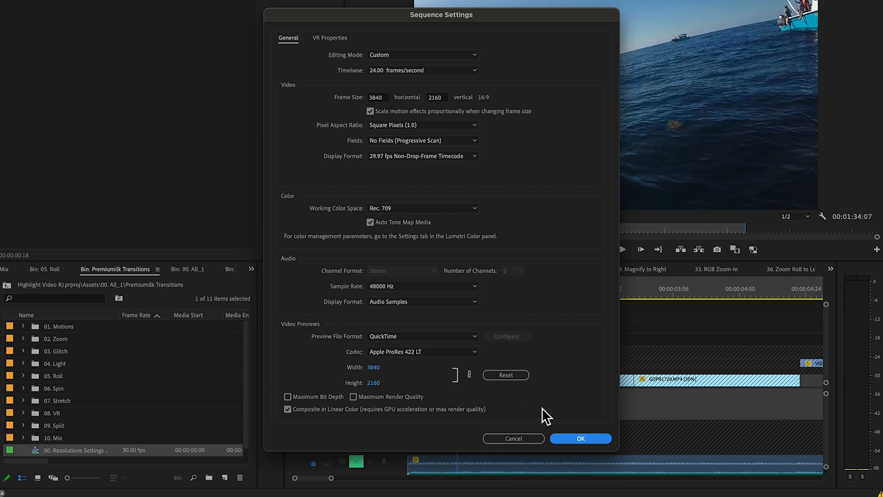
{"action": "left_click", "coordinate": [522, 437]}
{"action": "left_click_drag", "start_coordinate": [452, 292], "coordinate": [482, 297]}
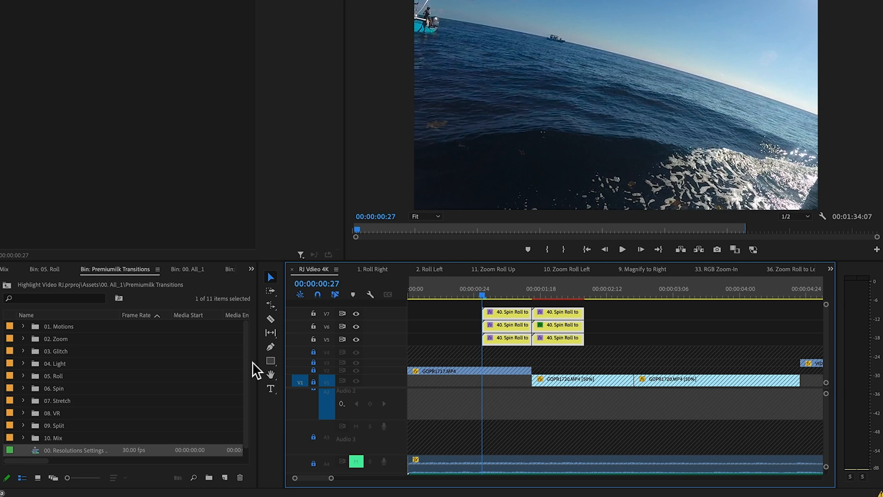
Step: Set the 00. Resolutions Settings sequence to a 3840 by 2160 frame size and a 24.00 frames/second timebase
{"action": "left_click", "coordinate": [90, 449]}
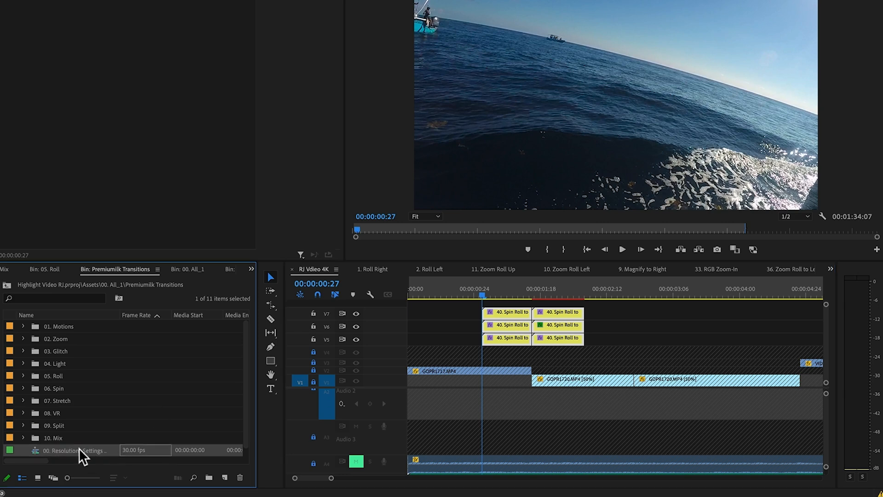
{"action": "right_click", "coordinate": [126, 450]}
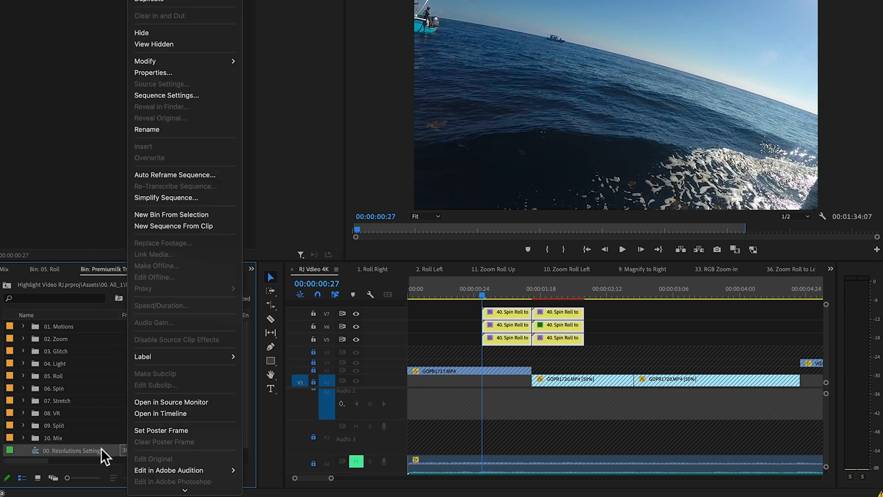
{"action": "left_click", "coordinate": [175, 93]}
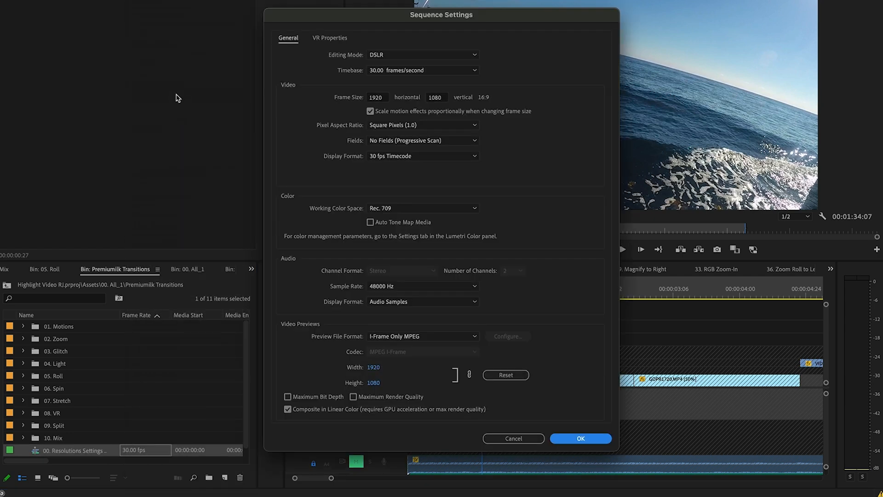
{"action": "left_click", "coordinate": [385, 97]}
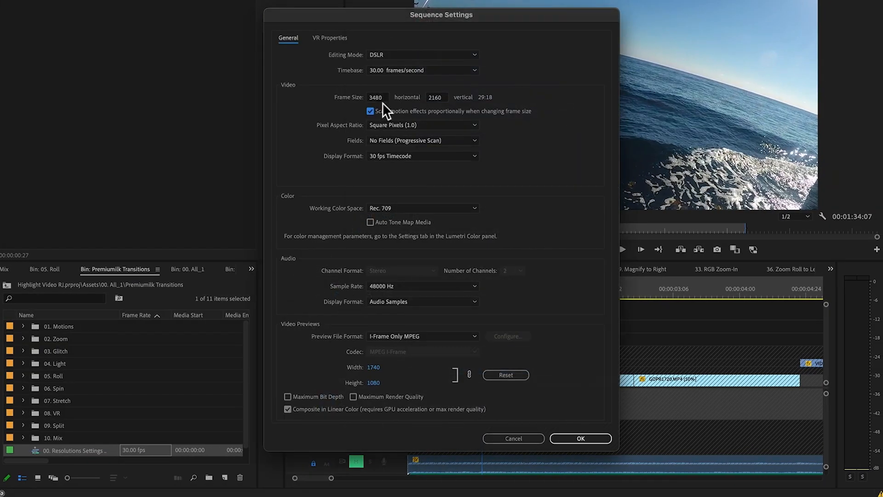
{"action": "left_click", "coordinate": [385, 99]}
{"action": "type", "text": "3840"}
{"action": "key", "text": "Tab"}
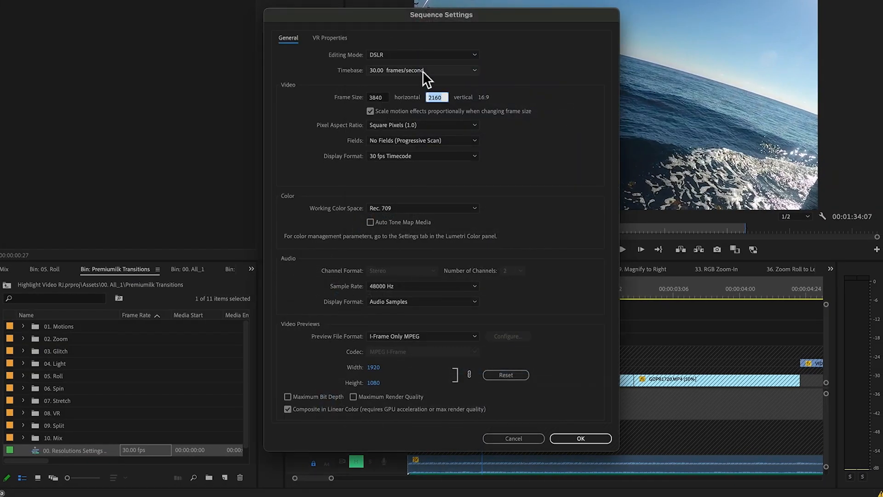
{"action": "left_click", "coordinate": [423, 71]}
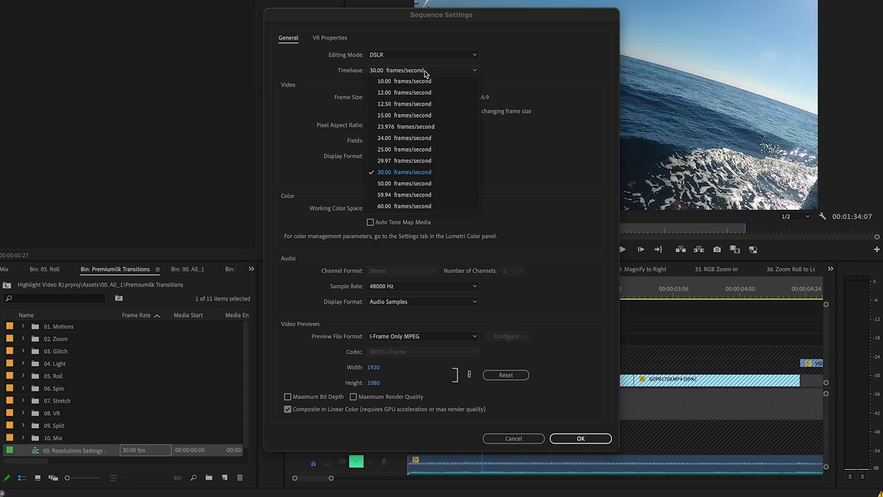
{"action": "left_click", "coordinate": [410, 138]}
{"action": "left_click", "coordinate": [595, 437]}
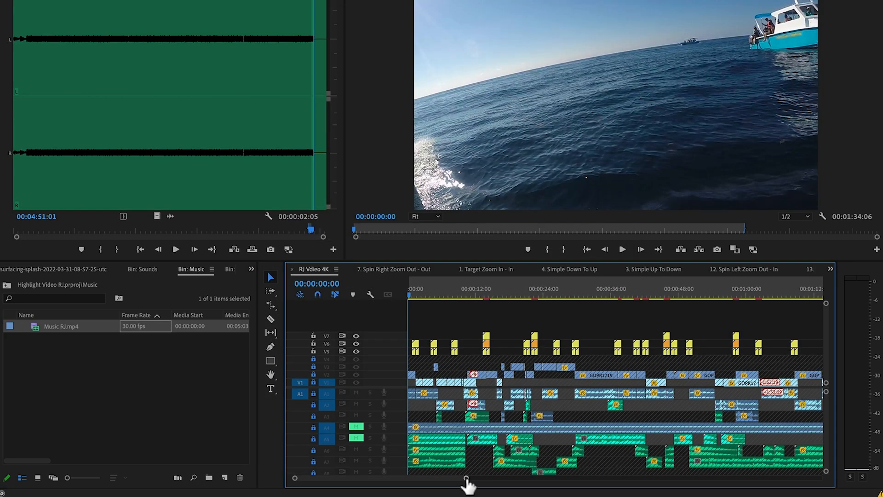
Step: Place the Adjustment Layer from the Assets bin on V8 at the start of the RJ Vdieo 4K sequence and select it
{"action": "left_click_drag", "start_coordinate": [467, 480], "coordinate": [347, 478]}
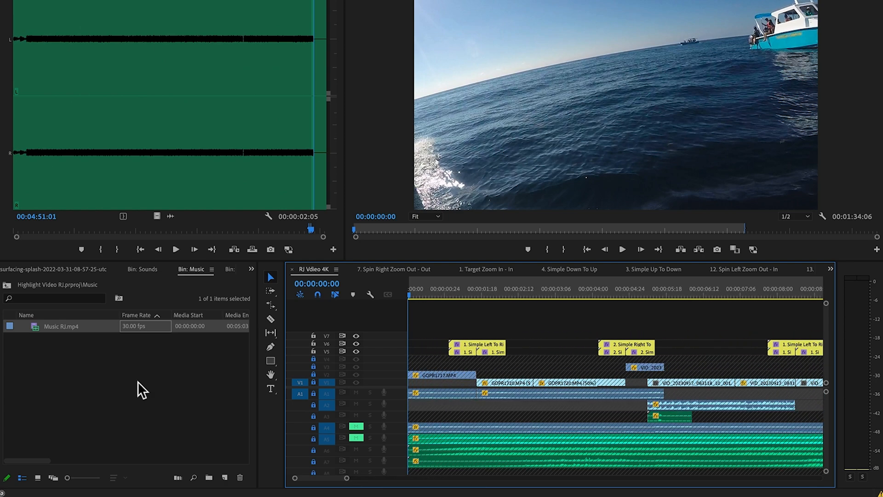
{"action": "left_click", "coordinate": [142, 388]}
{"action": "left_click", "coordinate": [6, 285]}
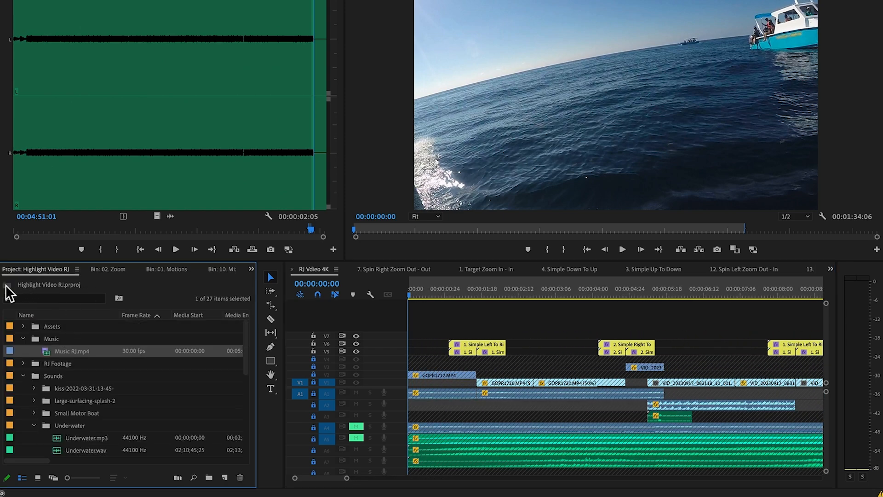
{"action": "double_click", "coordinate": [60, 327]}
{"action": "left_click_drag", "start_coordinate": [85, 340], "coordinate": [397, 325]}
{"action": "left_click", "coordinate": [454, 326]}
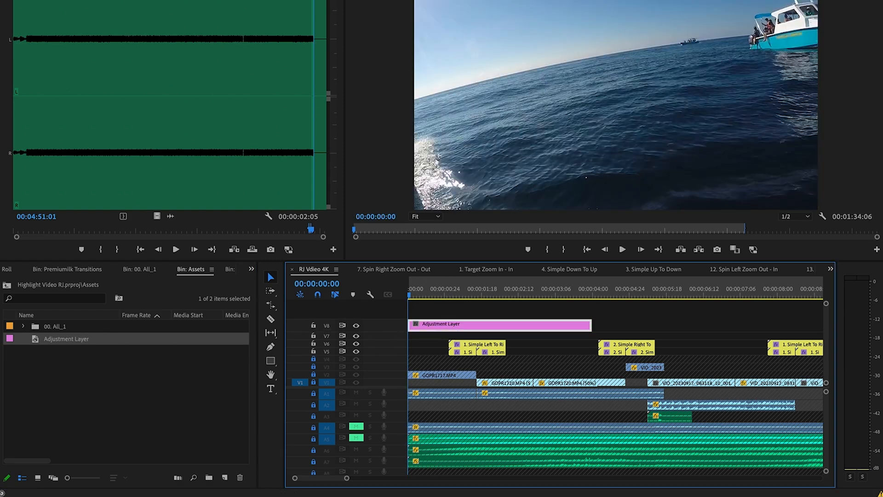
Step: Switch to the Color workspace, show the Lumetri Scopes, and place the playhead at 00:00:00:04
{"action": "left_click", "coordinate": [369, 8]}
{"action": "mouse_move", "coordinate": [373, 23]}
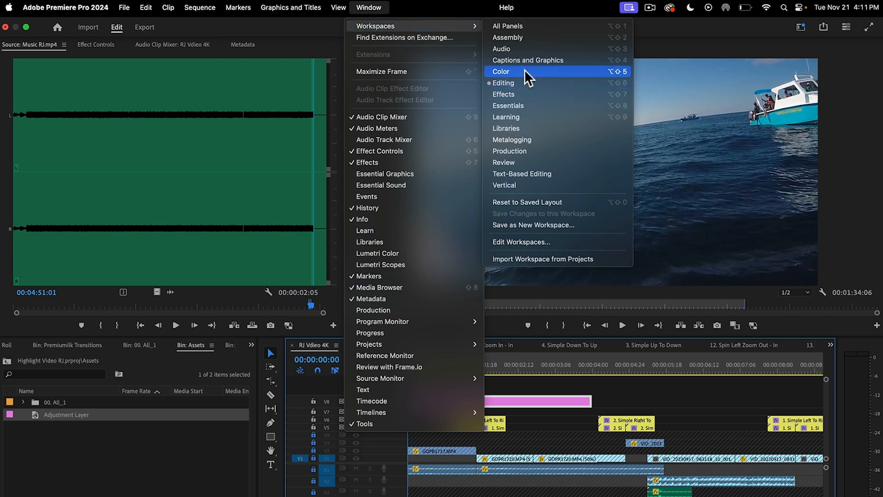
{"action": "left_click", "coordinate": [506, 72]}
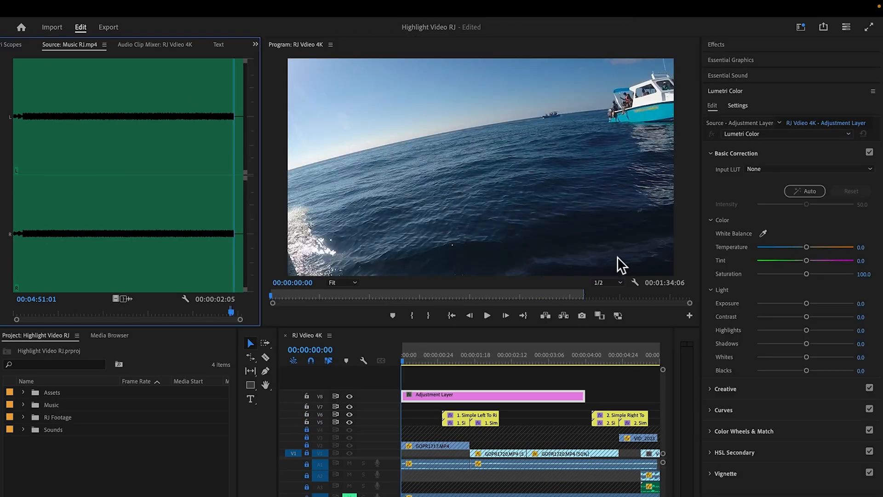
{"action": "left_click", "coordinate": [255, 44]}
{"action": "left_click", "coordinate": [267, 64]}
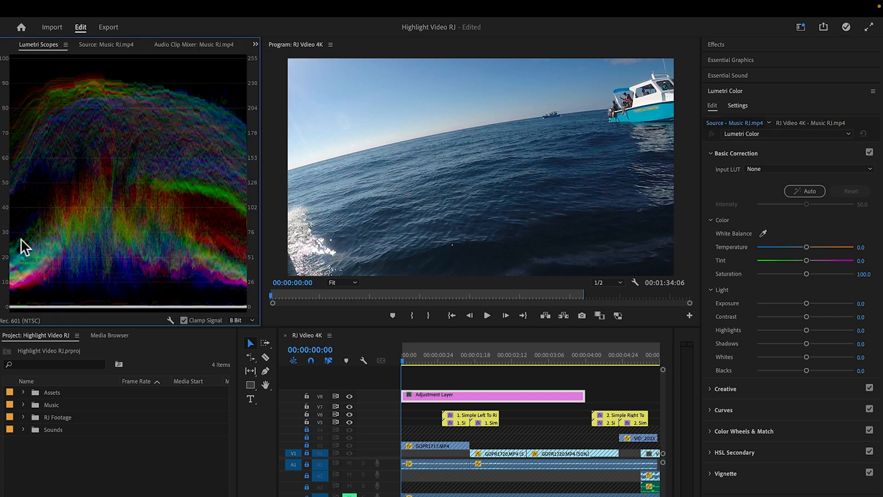
{"action": "left_click", "coordinate": [407, 361]}
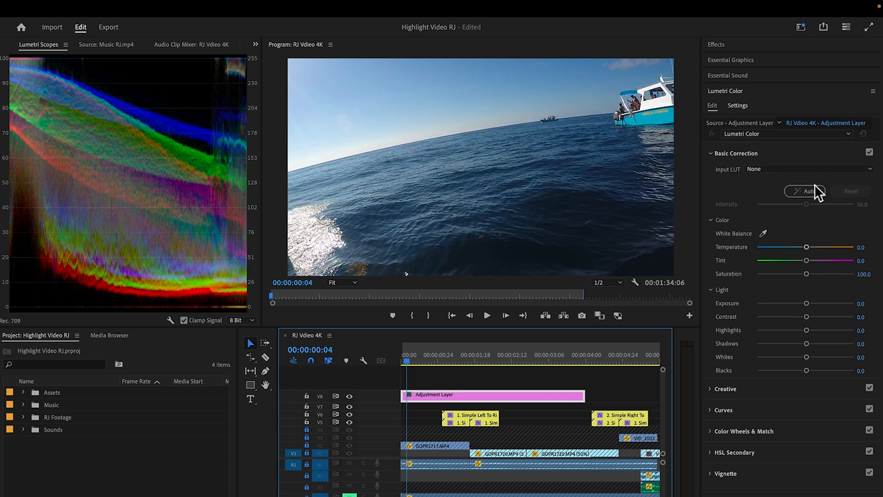
Step: Grade the adjustment layer with Exposure -0.4, Contrast 30.9, Highlights -34.0, Shadows -10.6, Saturation 109.6 and Creative Vibrance 6.4
{"action": "left_click_drag", "start_coordinate": [806, 304], "coordinate": [802, 308]}
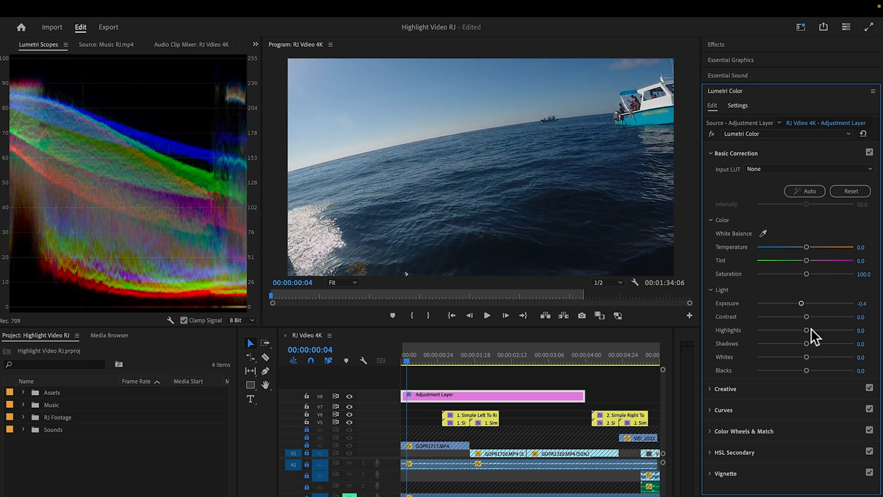
{"action": "mouse_move", "coordinate": [808, 319]}
{"action": "left_mouse_down"}
{"action": "mouse_move", "coordinate": [819, 319]}
{"action": "mouse_move", "coordinate": [786, 333]}
{"action": "mouse_move", "coordinate": [802, 345]}
{"action": "mouse_move", "coordinate": [820, 317]}
{"action": "left_mouse_up"}
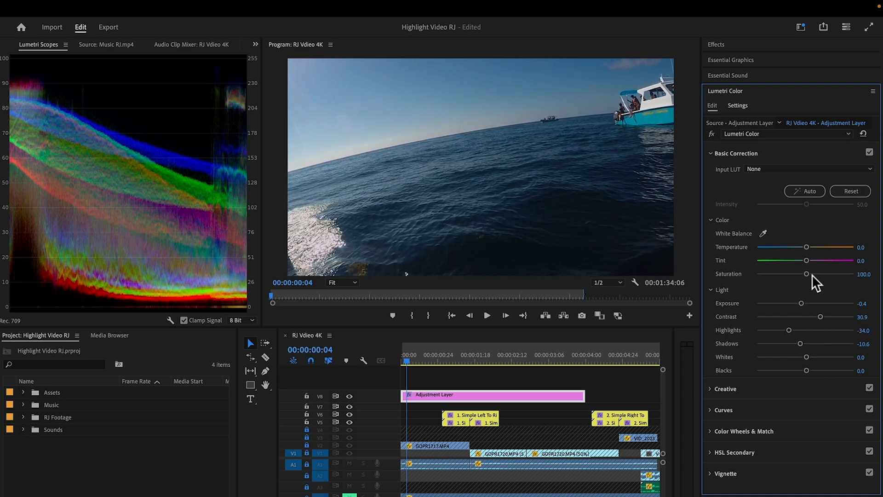
{"action": "left_click_drag", "start_coordinate": [806, 274], "coordinate": [811, 274]}
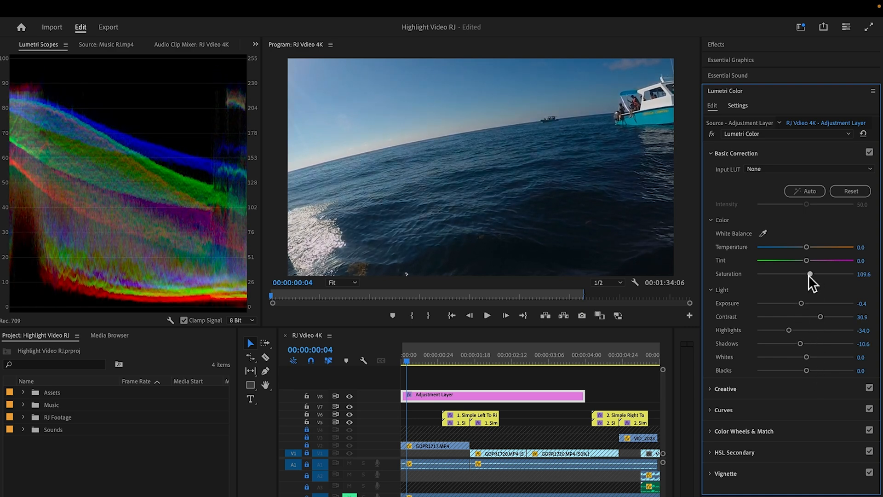
{"action": "left_click", "coordinate": [723, 388]}
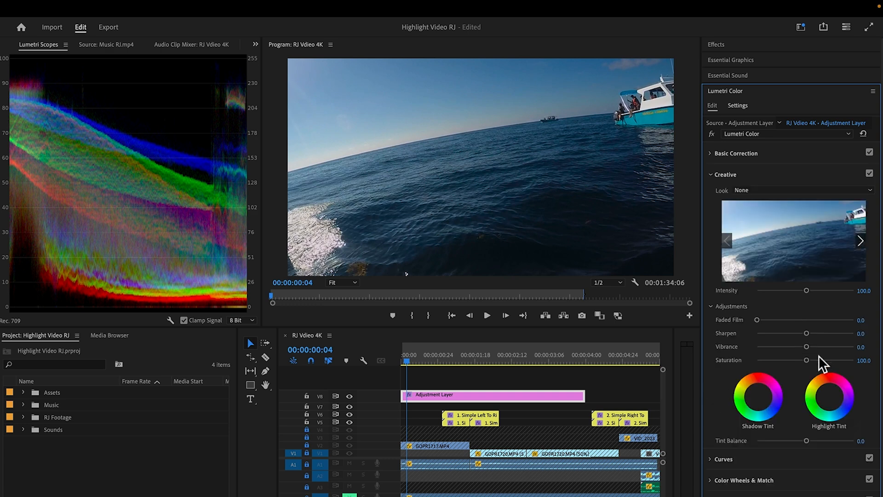
{"action": "left_click_drag", "start_coordinate": [807, 348], "coordinate": [808, 348]}
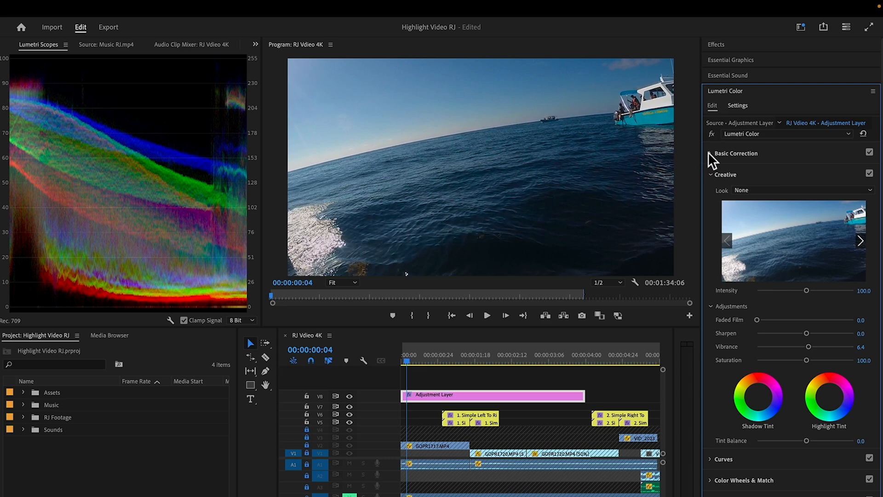
Step: Apply the Teal and Orange creative look to the adjustment layer at an intensity of 58.5
{"action": "left_click", "coordinate": [776, 134]}
{"action": "key", "text": "Escape"}
{"action": "left_click", "coordinate": [773, 190]}
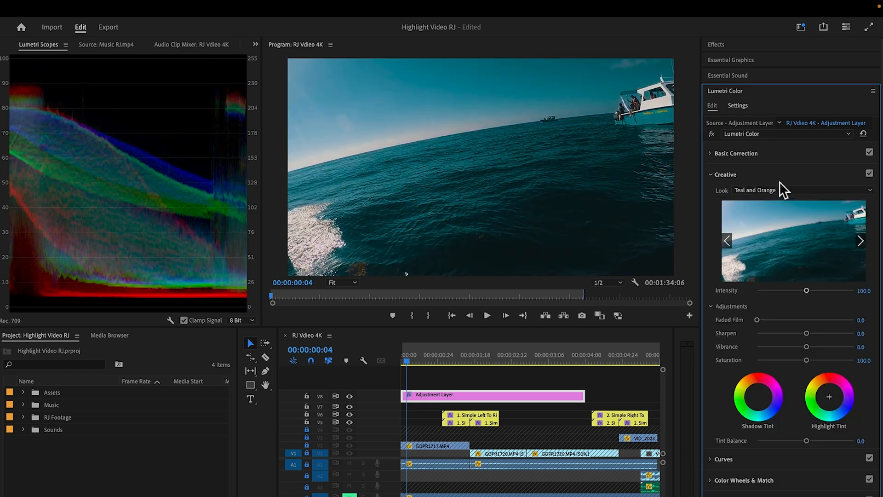
{"action": "left_click_drag", "start_coordinate": [806, 290], "coordinate": [785, 298]}
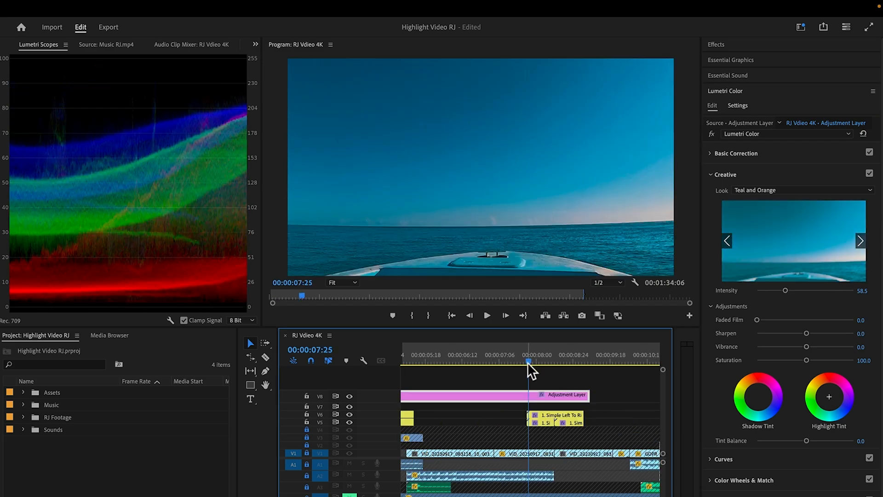
{"action": "left_click_drag", "start_coordinate": [529, 364], "coordinate": [511, 363]}
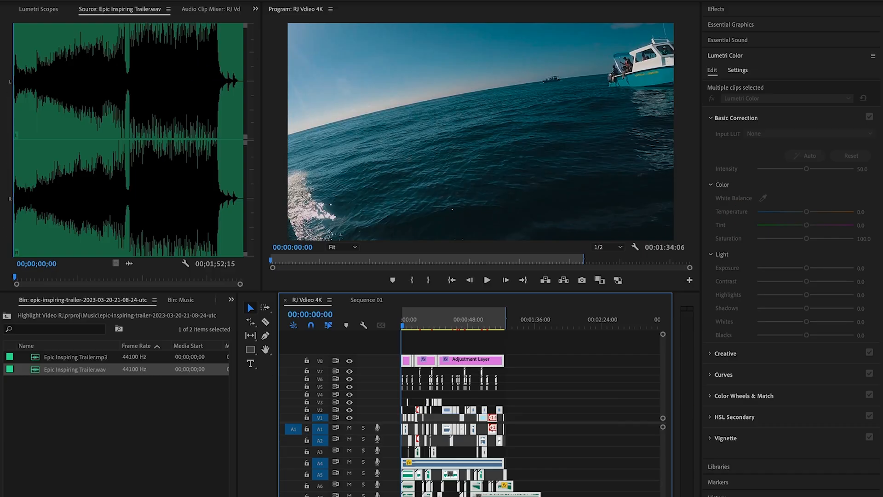
Step: Start a media export of the sequence named RJ Vdieo 4K_v1, saved in a new Finals folder inside RJ Video
{"action": "left_click", "coordinate": [147, 0]}
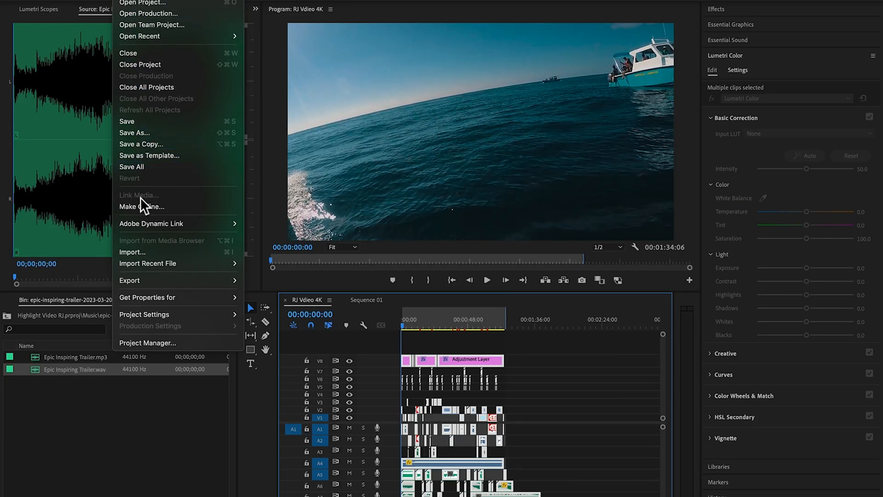
{"action": "mouse_move", "coordinate": [147, 280]}
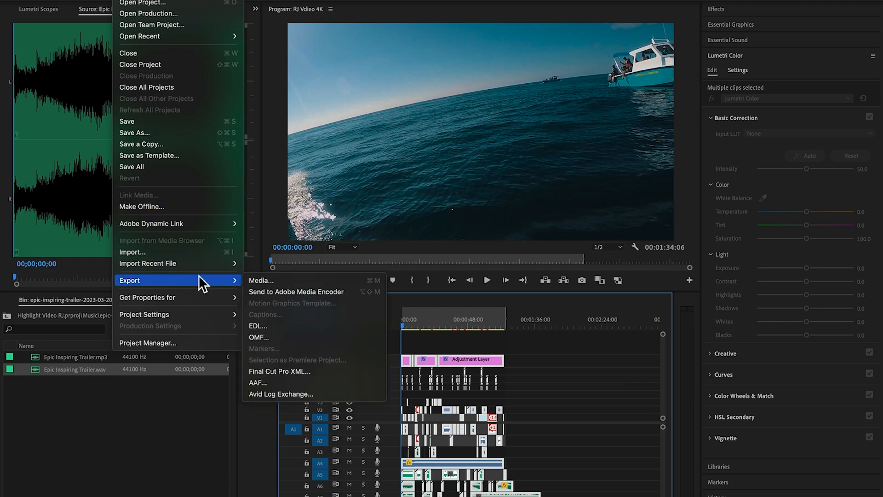
{"action": "left_click", "coordinate": [272, 276]}
{"action": "left_click", "coordinate": [305, 63]}
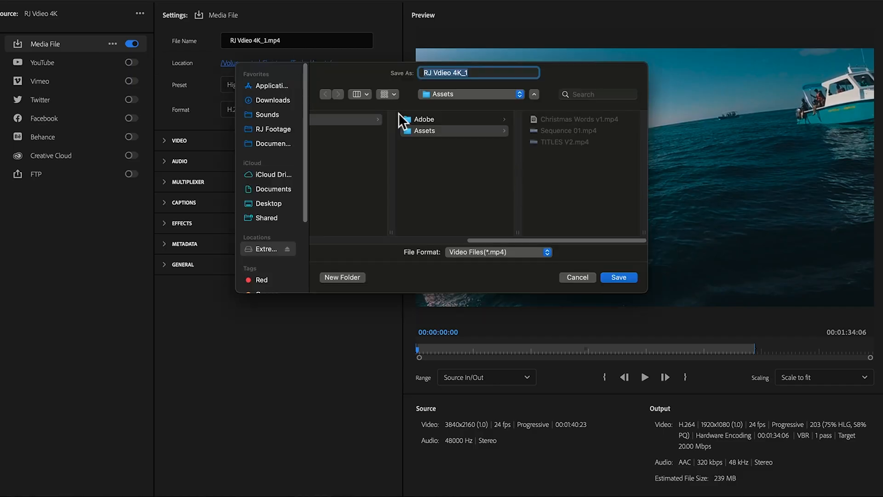
{"action": "left_click", "coordinate": [274, 129]}
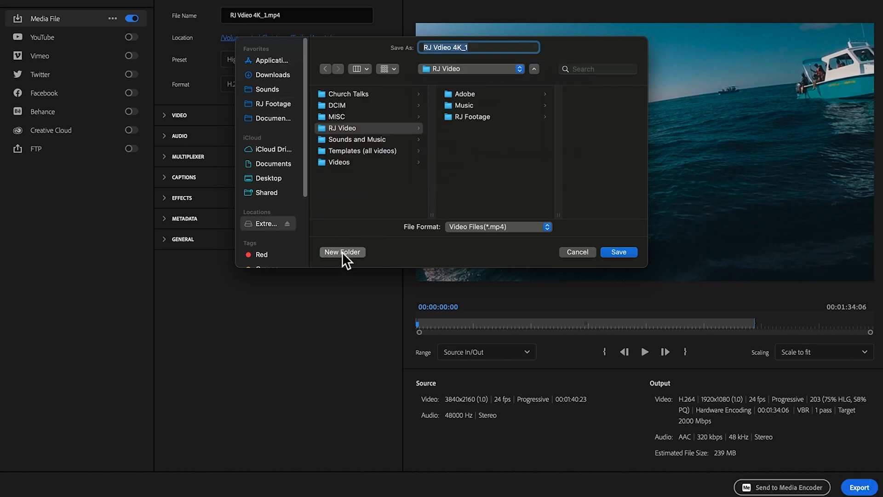
{"action": "left_click", "coordinate": [342, 252]}
{"action": "type", "text": "Finals"}
{"action": "key", "text": "Return"}
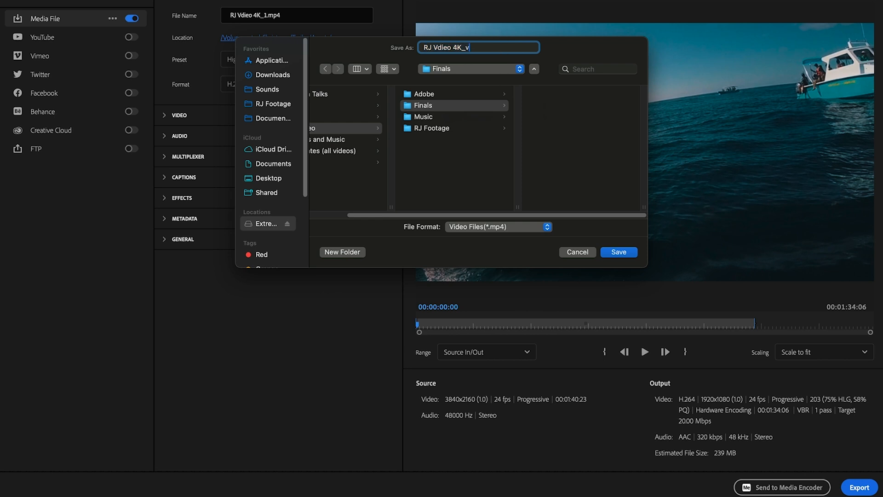
{"action": "left_click", "coordinate": [619, 253]}
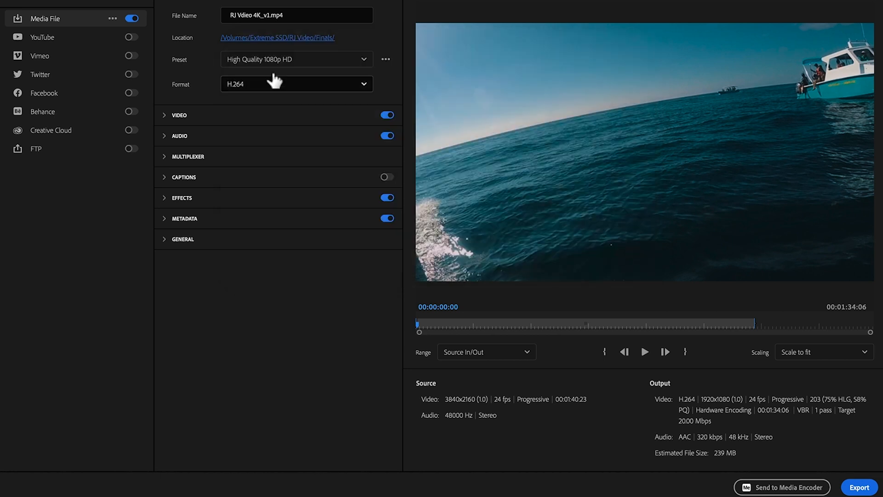
Step: Export the video in H.264 with the Match Source - Adaptive High Bitrate preset
{"action": "left_click", "coordinate": [295, 62]}
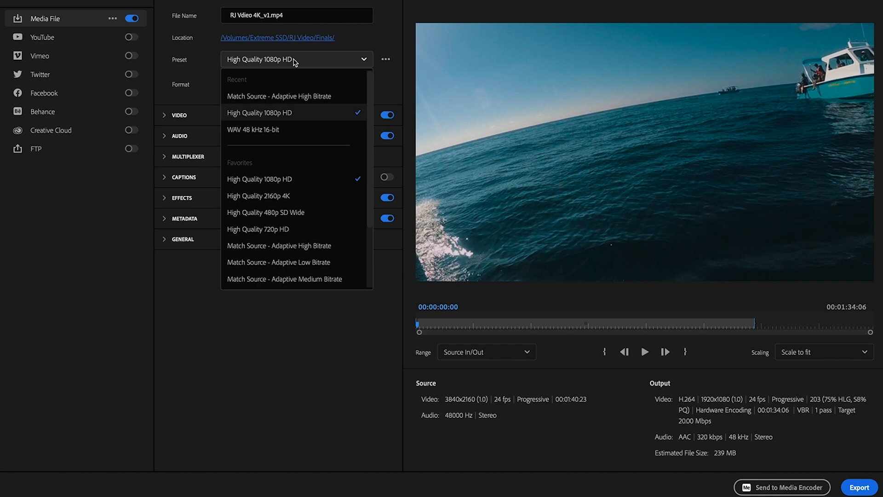
{"action": "left_click", "coordinate": [299, 96]}
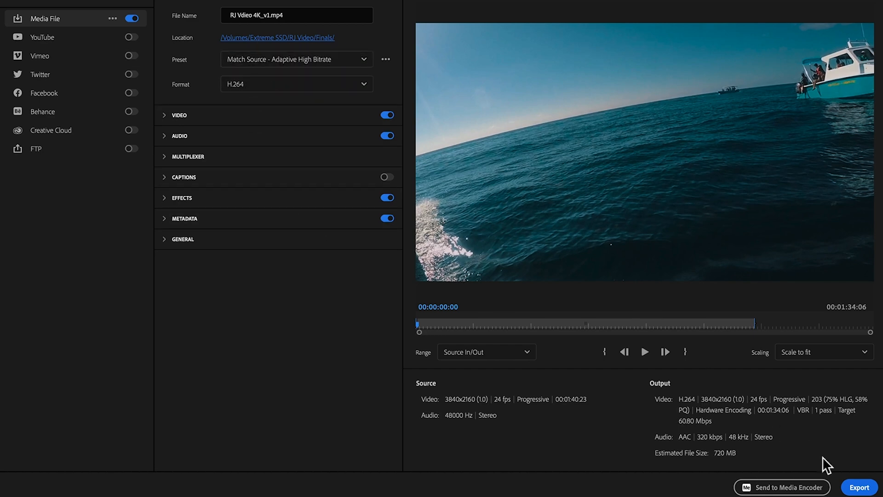
{"action": "left_click", "coordinate": [860, 488]}
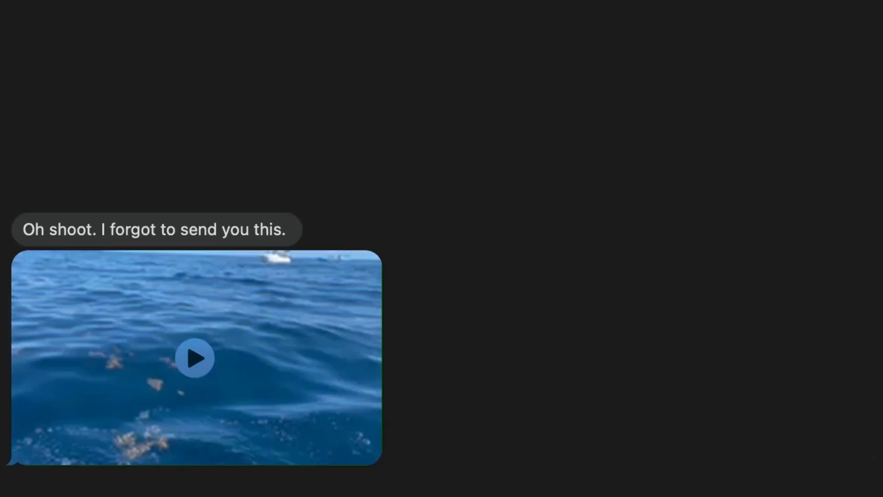
Step: Switch to the Cinematic Photo Slide project in After Effects and open the Video Or Photo#28 composition
{"action": "scroll", "coordinate": [442, 248], "scroll_direction": "down", "scroll_amount": 15}
{"action": "scroll", "coordinate": [441, 248], "scroll_direction": "down", "scroll_amount": 15}
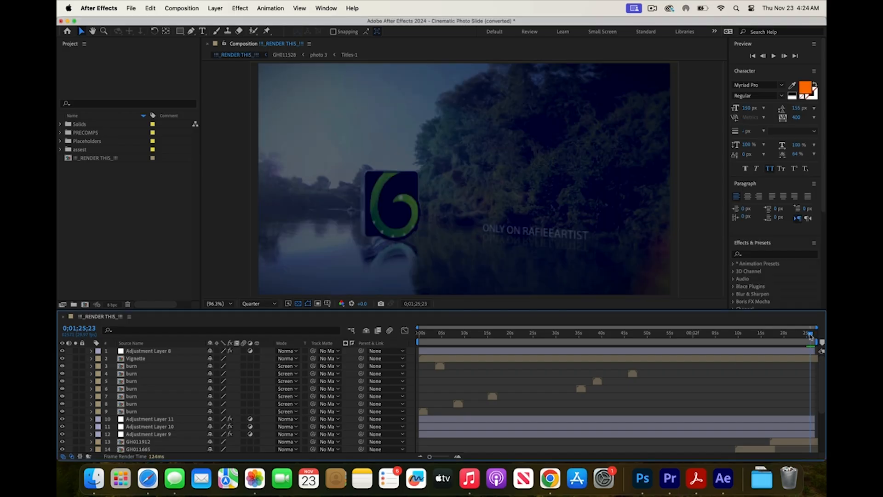
{"action": "double_click", "coordinate": [93, 209]}
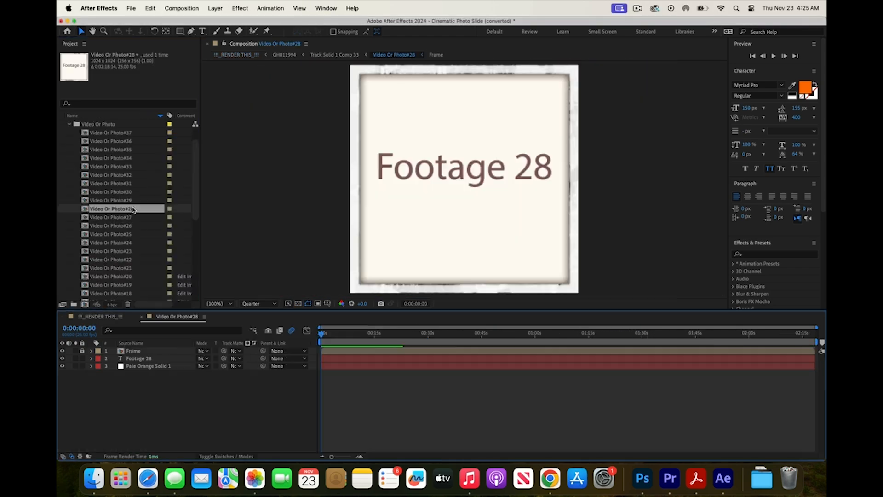
Step: Import the photos IMG_0096.JPG through IMG_6281.JPEG and the clip IMG_1131.MOV from the Extreme SSD as footage
{"action": "right_click", "coordinate": [94, 210]}
{"action": "left_click", "coordinate": [207, 294]}
{"action": "left_click", "coordinate": [292, 239]}
{"action": "scroll", "coordinate": [381, 180], "scroll_direction": "down", "scroll_amount": 10}
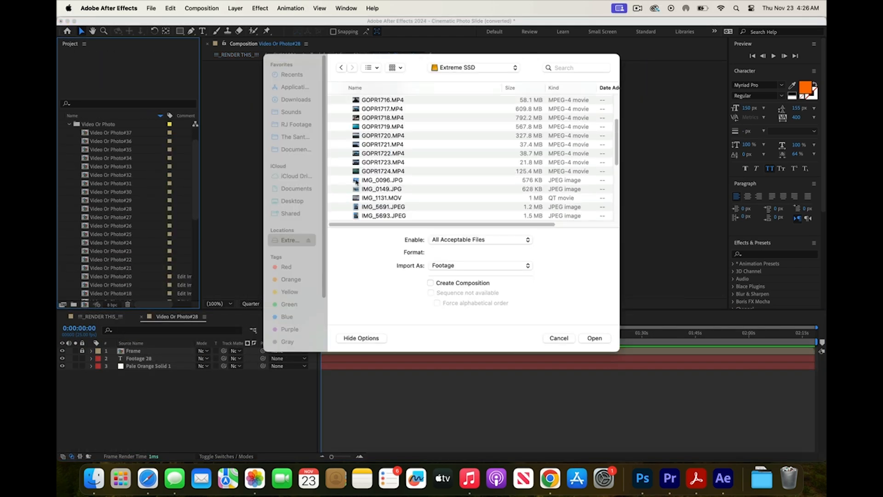
{"action": "left_click", "coordinate": [593, 336]}
Step: Add IMG_6281.JPEG beneath the Frame layer of Video Or Photo#28, scale it to 58%, and reposition it to centre the couple
{"action": "left_click", "coordinate": [114, 157]}
{"action": "left_click_drag", "start_coordinate": [114, 158], "coordinate": [143, 355]}
{"action": "key", "text": "Delete"}
{"action": "key", "text": "Delete"}
{"action": "key", "text": "s"}
{"action": "mouse_move", "coordinate": [222, 366]}
{"action": "left_mouse_down"}
{"action": "mouse_move", "coordinate": [207, 369]}
{"action": "mouse_move", "coordinate": [222, 367]}
{"action": "left_mouse_up"}
{"action": "left_click_drag", "start_coordinate": [449, 257], "coordinate": [456, 184]}
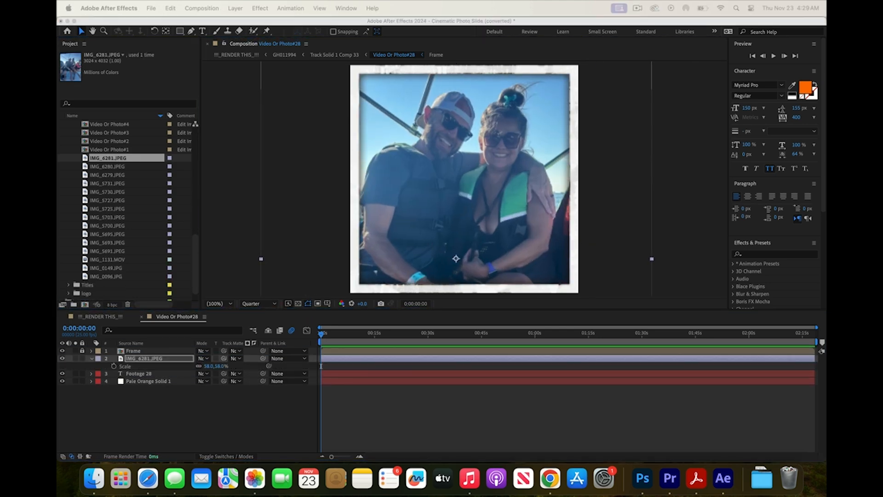
Step: Add an imported photo beneath the Frame layer of Video Or Photo#29 and scale it down to fit the frame
{"action": "scroll", "coordinate": [136, 207], "scroll_direction": "up", "scroll_amount": 10}
{"action": "double_click", "coordinate": [110, 193]}
{"action": "double_click", "coordinate": [108, 241]}
{"action": "left_click", "coordinate": [265, 44]}
{"action": "left_click_drag", "start_coordinate": [108, 242], "coordinate": [143, 355]}
{"action": "key", "text": "s"}
{"action": "left_click_drag", "start_coordinate": [221, 366], "coordinate": [206, 366]}
Step: Fill Video Or Photo#30 and Video Or Photo#31 with imported photos beneath their Frame layers, scaled to fit
{"action": "double_click", "coordinate": [111, 198]}
{"action": "scroll", "coordinate": [136, 212], "scroll_direction": "down", "scroll_amount": 5}
{"action": "left_click_drag", "start_coordinate": [108, 225], "coordinate": [142, 354]}
{"action": "key", "text": "s"}
{"action": "left_click_drag", "start_coordinate": [221, 366], "coordinate": [207, 366]}
{"action": "double_click", "coordinate": [125, 192]}
{"action": "left_click_drag", "start_coordinate": [109, 251], "coordinate": [143, 355]}
{"action": "key", "text": "s"}
Step: Place imported photos beneath the Frame layers of Video Or Photo#32 and Video Or Photo#33 and adjust their scale
{"action": "double_click", "coordinate": [124, 192]}
{"action": "left_click_drag", "start_coordinate": [107, 217], "coordinate": [143, 355]}
{"action": "key", "text": "s"}
{"action": "left_click_drag", "start_coordinate": [222, 366], "coordinate": [202, 366]}
{"action": "scroll", "coordinate": [138, 198], "scroll_direction": "up", "scroll_amount": 10}
{"action": "double_click", "coordinate": [131, 192]}
{"action": "scroll", "coordinate": [138, 198], "scroll_direction": "down", "scroll_amount": 10}
{"action": "left_click_drag", "start_coordinate": [107, 276], "coordinate": [142, 354]}
{"action": "key", "text": "s"}
Step: Fill the Video Or Photo#34, #35 and #36 placeholder compositions with imported media sized to their frames
{"action": "double_click", "coordinate": [111, 166]}
{"action": "scroll", "coordinate": [138, 198], "scroll_direction": "down", "scroll_amount": 10}
{"action": "left_click_drag", "start_coordinate": [107, 217], "coordinate": [145, 364]}
{"action": "double_click", "coordinate": [110, 158]}
{"action": "key", "text": "s"}
{"action": "double_click", "coordinate": [110, 150]}
{"action": "double_click", "coordinate": [118, 261]}
{"action": "scroll", "coordinate": [130, 207], "scroll_direction": "up", "scroll_amount": 10}
Step: Add IMG_0149.JPG beneath the Frame layer of Video Or Photo#37 and scale it to 70%
{"action": "double_click", "coordinate": [110, 140]}
{"action": "scroll", "coordinate": [130, 230], "scroll_direction": "down", "scroll_amount": 10}
{"action": "left_click_drag", "start_coordinate": [107, 260], "coordinate": [143, 355]}
{"action": "key", "text": "s"}
{"action": "left_click_drag", "start_coordinate": [222, 367], "coordinate": [207, 367]}
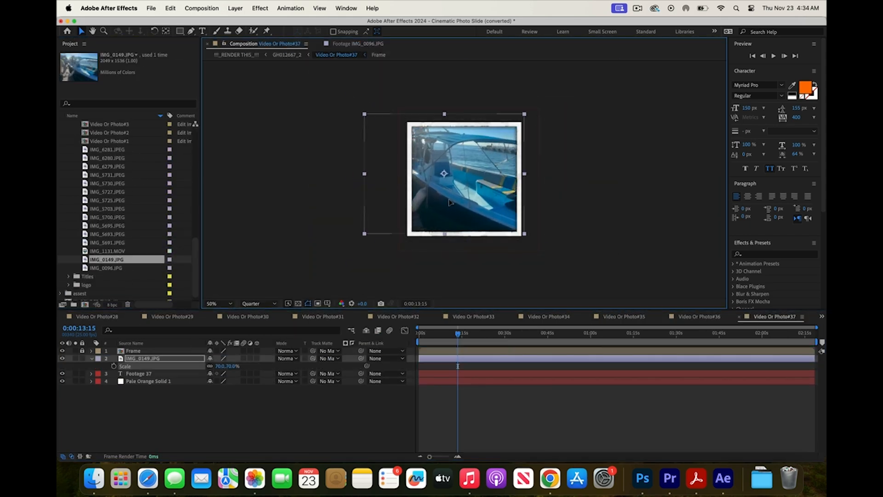
Step: Open the title compositions in the Titles folder and set the Titles-20 text layer to "whale shark excursion"
{"action": "left_click", "coordinate": [95, 317]}
{"action": "left_click_drag", "start_coordinate": [639, 335], "coordinate": [726, 336]}
{"action": "left_click", "coordinate": [69, 277]}
{"action": "double_click", "coordinate": [99, 132]}
{"action": "left_click", "coordinate": [174, 478]}
{"action": "double_click", "coordinate": [99, 150]}
{"action": "double_click", "coordinate": [99, 158]}
{"action": "left_click", "coordinate": [115, 167]}
{"action": "double_click", "coordinate": [115, 167]}
{"action": "double_click", "coordinate": [99, 158]}
{"action": "double_click", "coordinate": [136, 351]}
{"action": "type", "text": "whale shark excursion"}
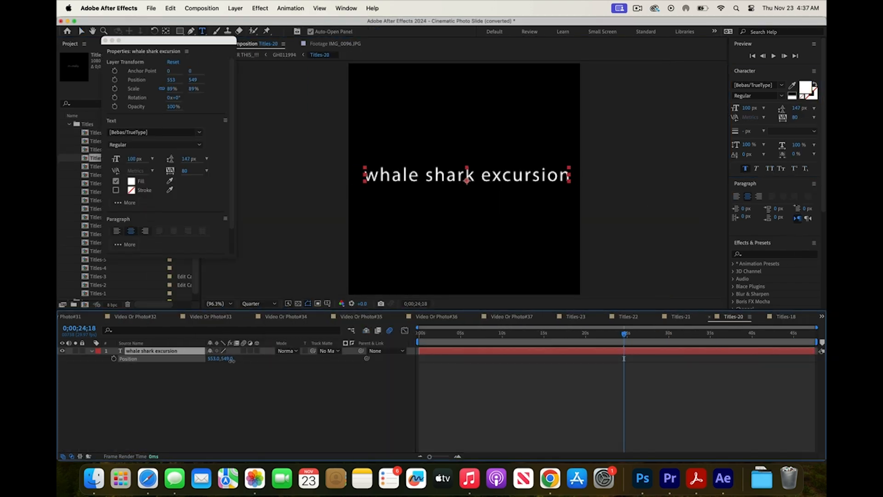
Step: Fill two more title compositions from the Titles folder with the texts "ECO Tours" and "2023"
{"action": "double_click", "coordinate": [99, 149]}
{"action": "type", "text": "ECO Tours"}
{"action": "double_click", "coordinate": [100, 133]}
{"action": "type", "text": "2023"}
Step: Switch to another open composition and play back the photo slide animation from an earlier point in the timeline
{"action": "left_click", "coordinate": [822, 316]}
{"action": "left_click", "coordinate": [785, 160]}
{"action": "mouse_move", "coordinate": [687, 335]}
{"action": "left_mouse_down"}
{"action": "mouse_move", "coordinate": [633, 335]}
{"action": "mouse_move", "coordinate": [673, 335]}
{"action": "left_mouse_up"}
{"action": "key", "text": "space"}
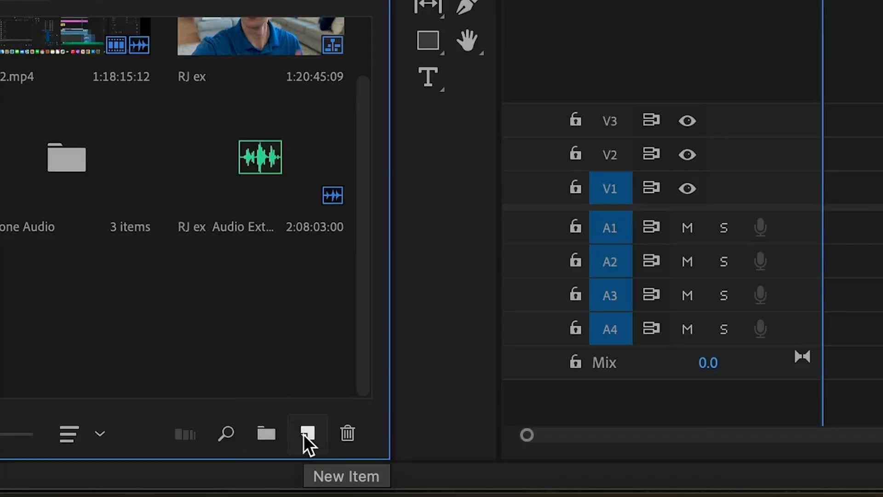
Step: In Premiere Pro, start a new sequence with a custom frame size of 1080 horizontal by 1920 vertical
{"action": "left_click", "coordinate": [303, 434]}
{"action": "left_click", "coordinate": [365, 172]}
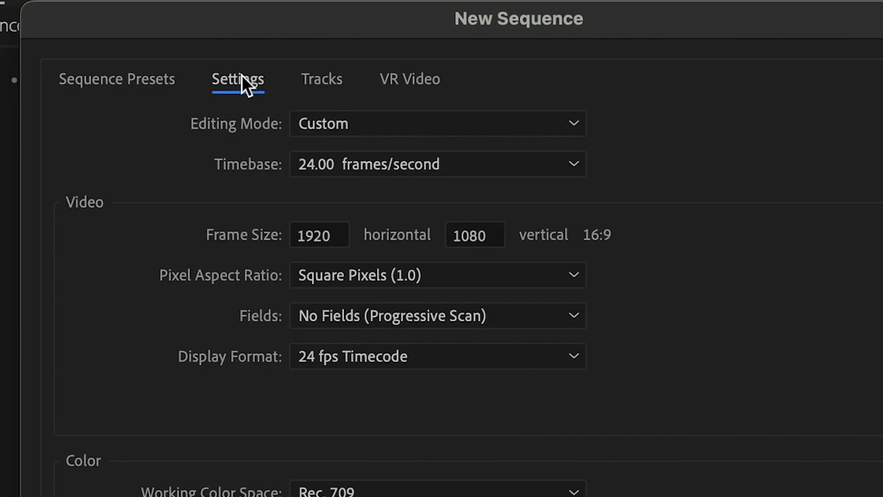
{"action": "left_click", "coordinate": [321, 243]}
{"action": "type", "text": "108"}
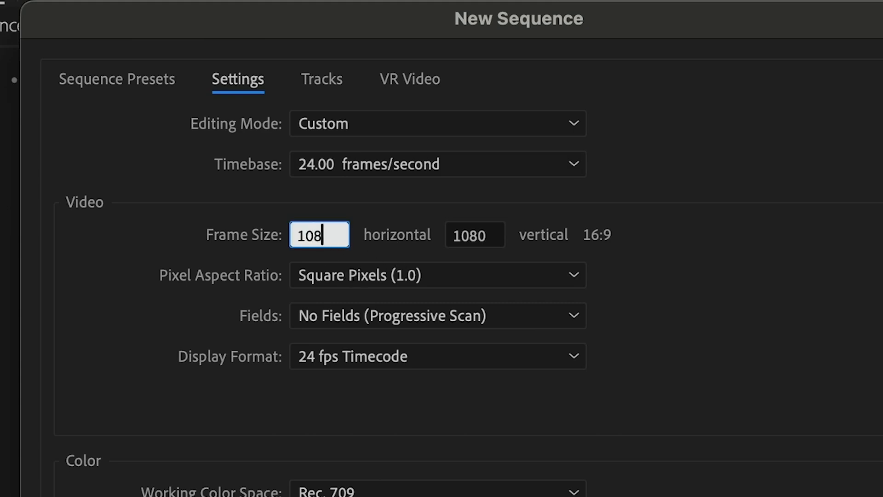
{"action": "type", "text": "0"}
{"action": "key", "text": "Tab"}
{"action": "type", "text": "1920"}
{"action": "key", "text": "Tab"}
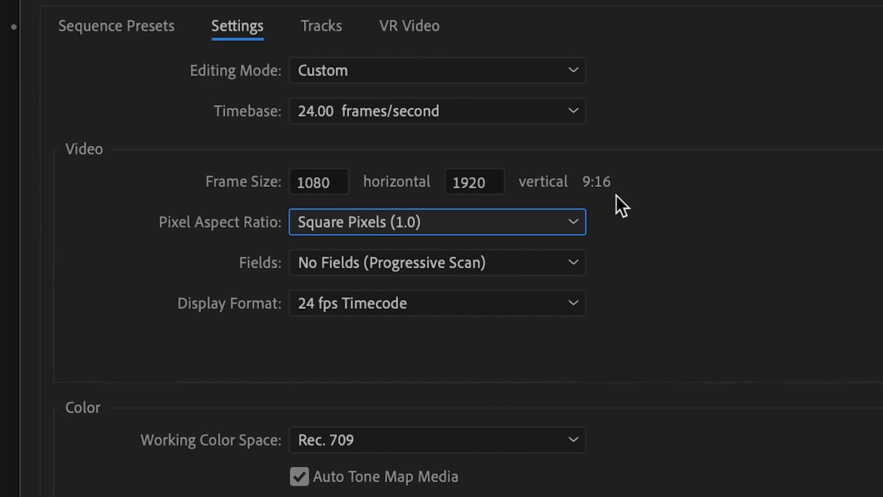
Step: Keep the 24.00 frames/second timebase and Rec. 709 working color space, and create the vertical sequence
{"action": "left_click", "coordinate": [463, 115]}
{"action": "left_click", "coordinate": [464, 115]}
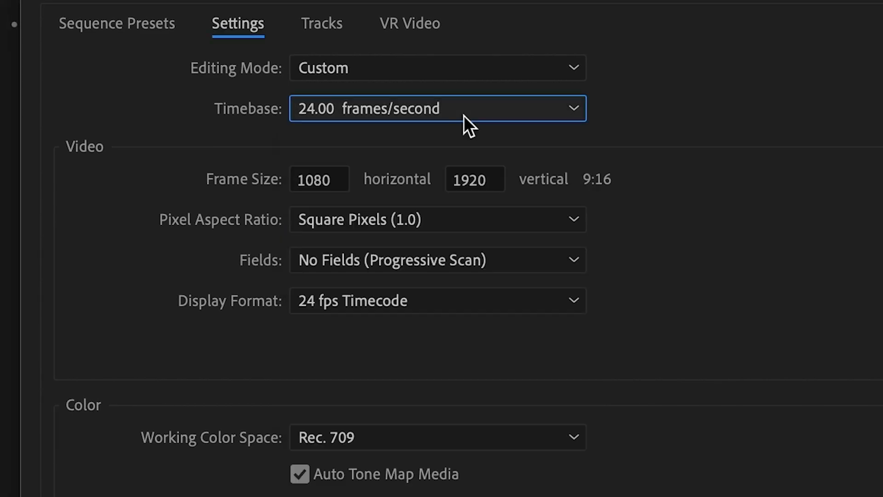
{"action": "left_click", "coordinate": [464, 437]}
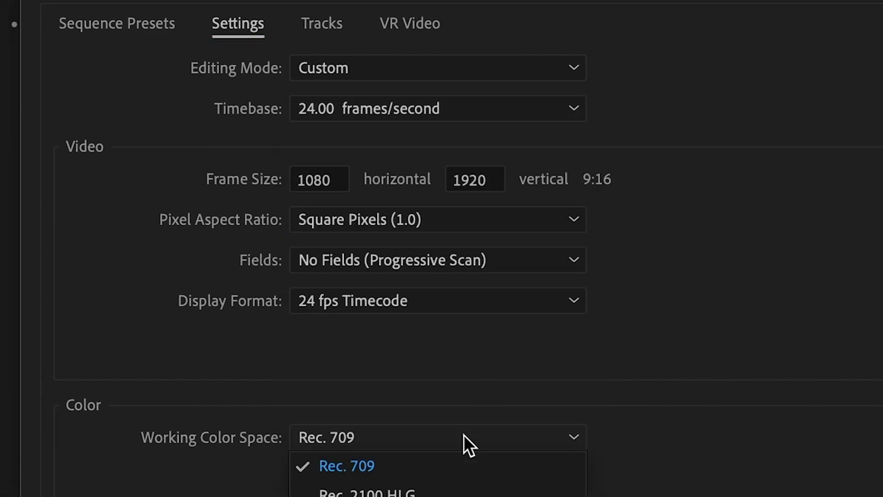
{"action": "left_click", "coordinate": [742, 427]}
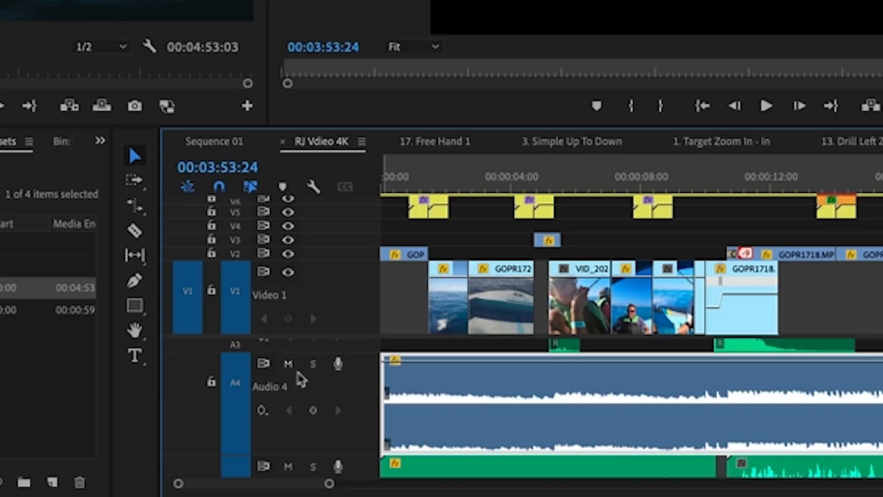
Step: Mute the Audio 4 track in the RJ Vdieo 4K sequence and move the playhead to about 00:00:03:14
{"action": "left_click", "coordinate": [354, 413]}
{"action": "left_click_drag", "start_coordinate": [417, 187], "coordinate": [496, 193]}
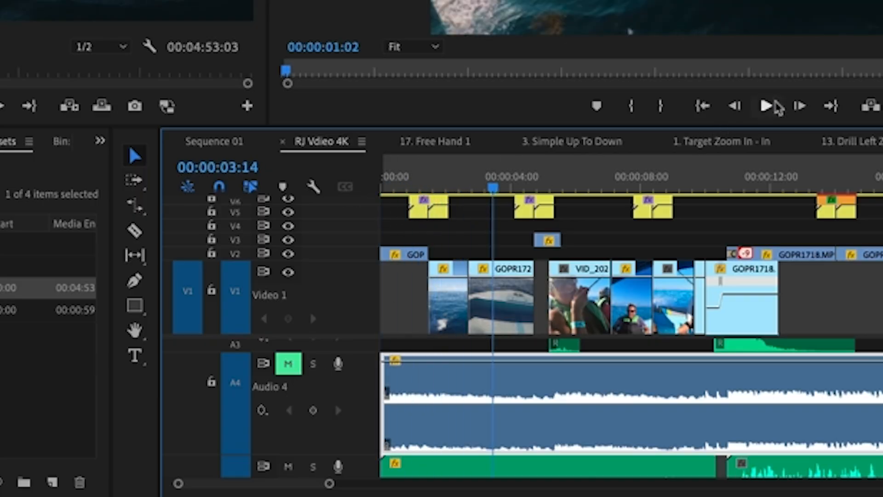